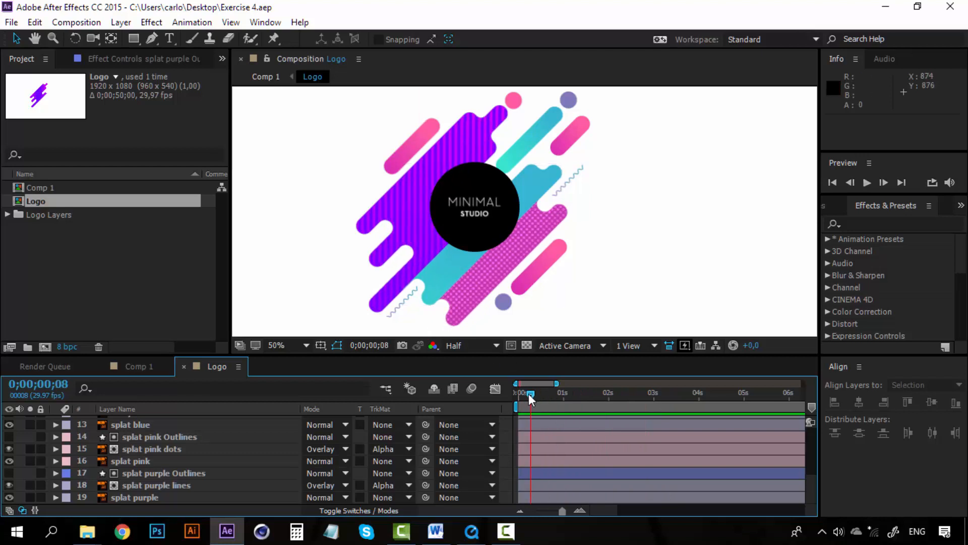
Step: Preview the Logo composition from its start and look over the whole frame
key(space)
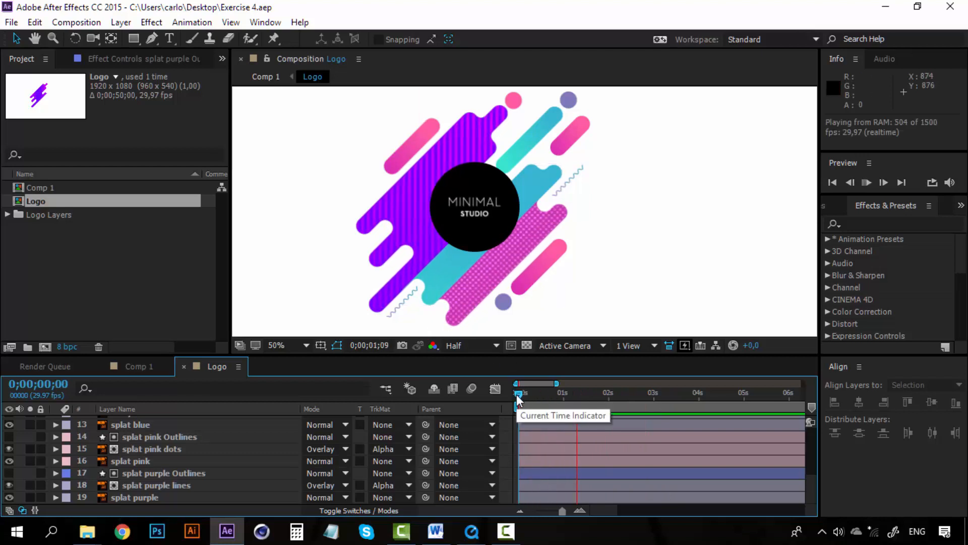
key(space)
scroll(477, 231, down, 2)
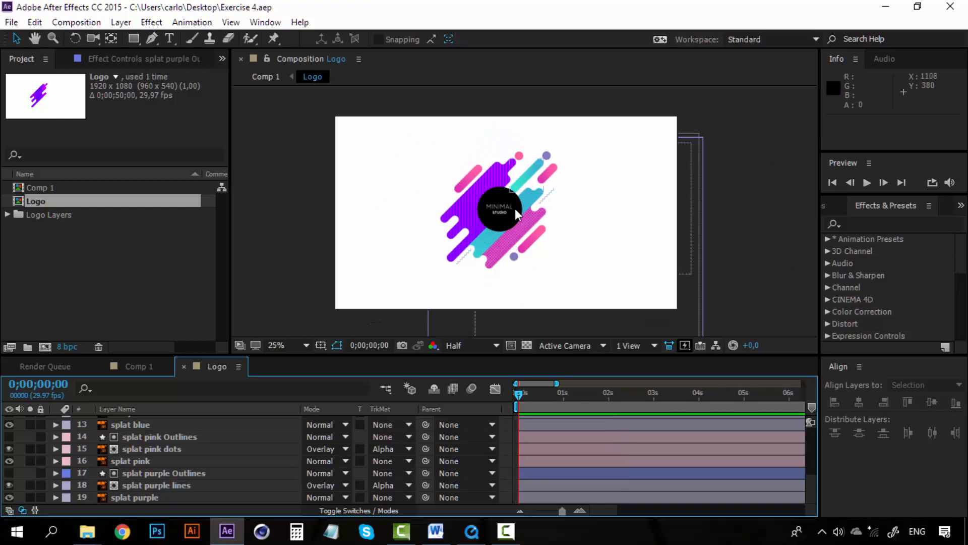
scroll(545, 209, up, 2)
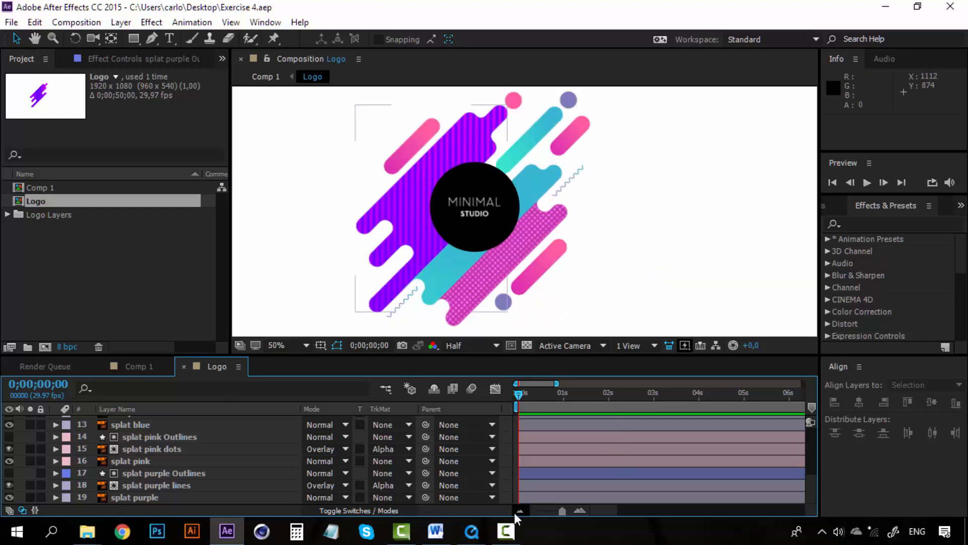
Step: Switch to QuickTime Player, play and scrub through the Preview 4 reference animation, and close it
click(472, 531)
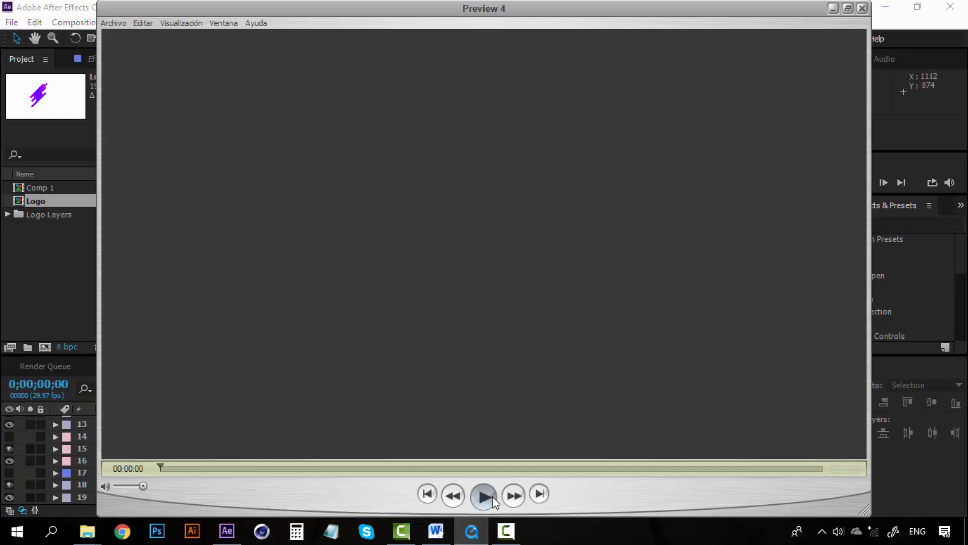
click(492, 496)
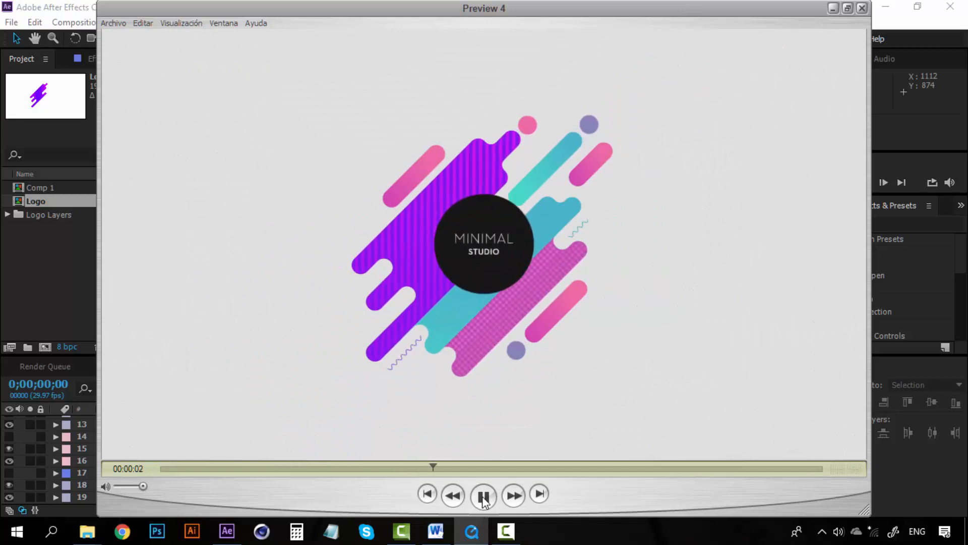
click(482, 497)
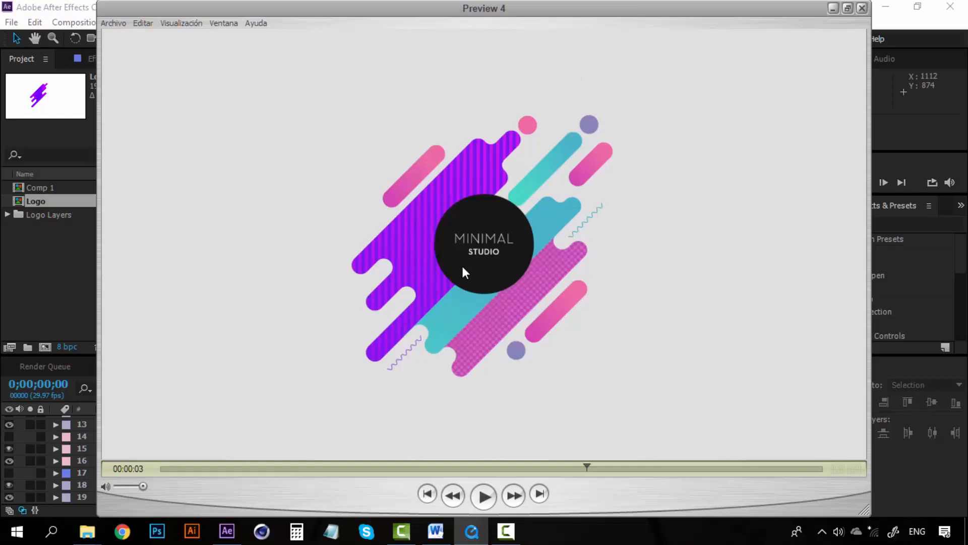
mouse_move(404, 474)
mouse_down()
mouse_move(186, 469)
mouse_move(264, 471)
mouse_move(226, 473)
mouse_move(306, 465)
mouse_move(184, 462)
mouse_move(352, 462)
mouse_move(184, 468)
mouse_up()
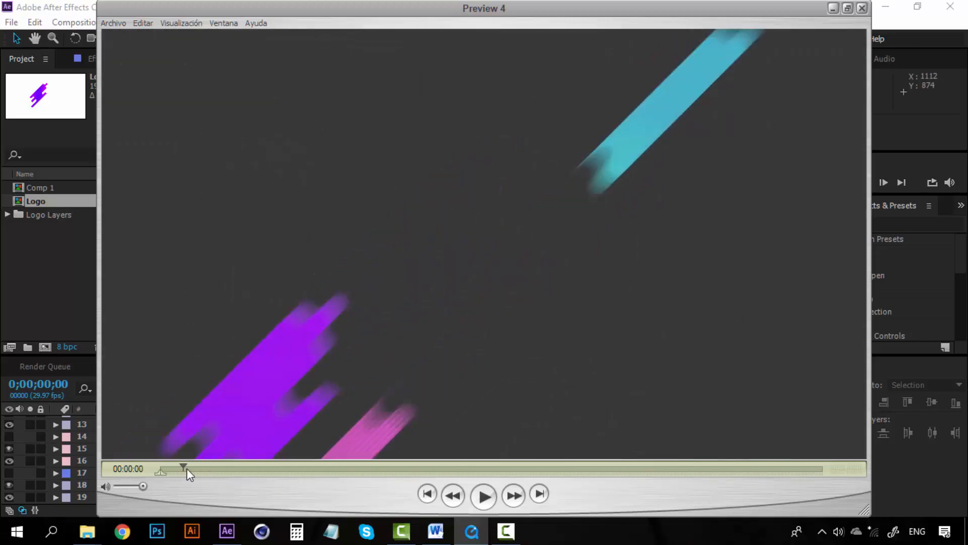
click(862, 8)
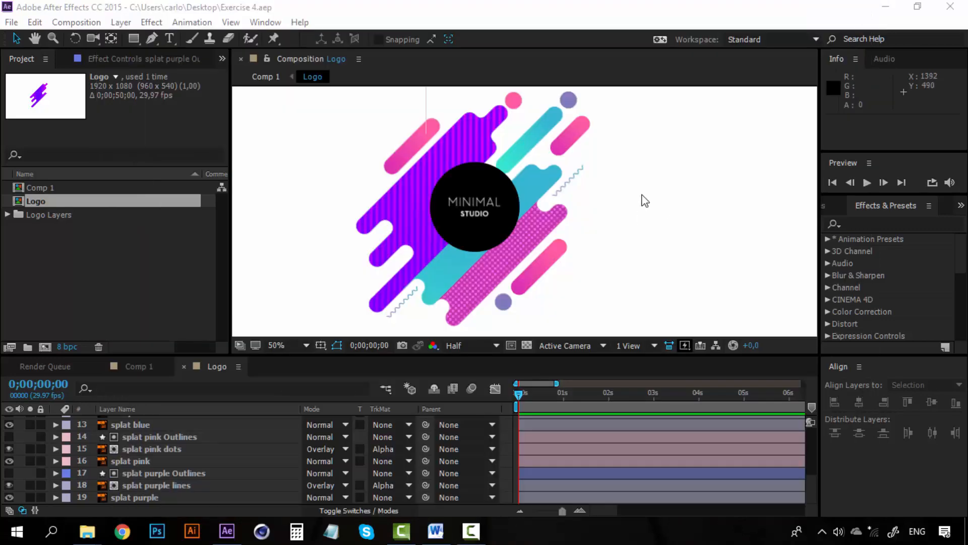
Step: Hide the text, dot, ball, rectangle and wavy line layers so only the splat layers stay visible in the Logo composition
click(568, 163)
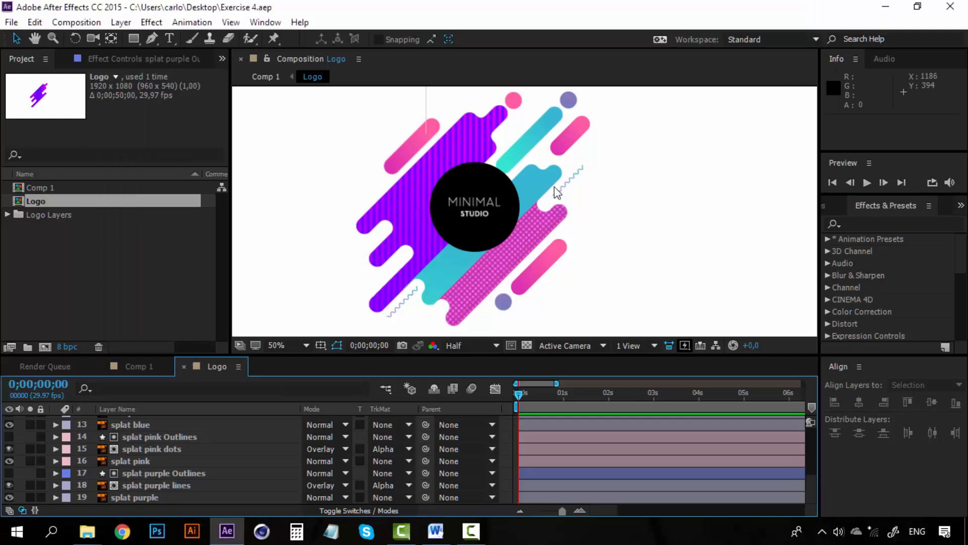
click(143, 438)
scroll(141, 441, up, 4)
click(108, 422)
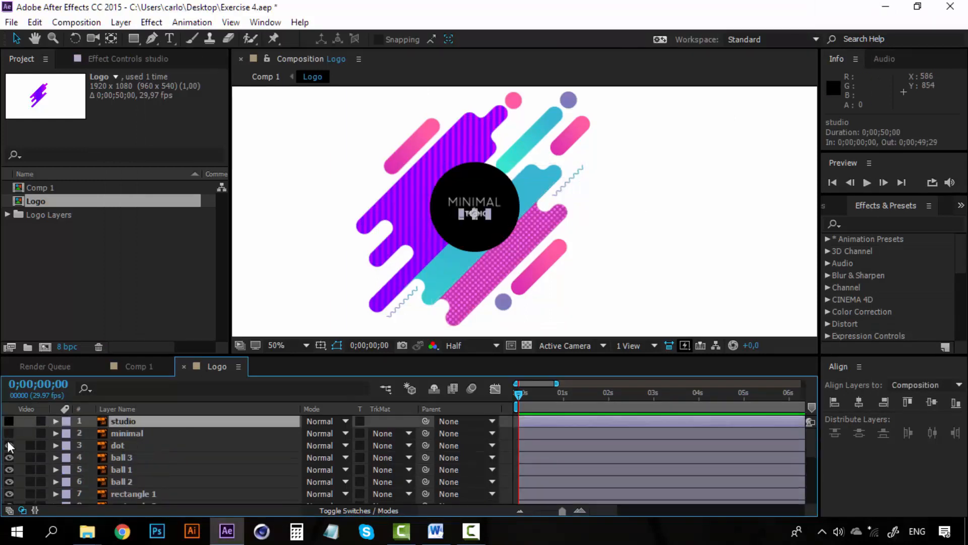
mouse_move(7, 440)
mouse_down()
mouse_move(11, 491)
mouse_move(8, 481)
mouse_up()
scroll(8, 482, down, 1)
scroll(11, 489, down, 1)
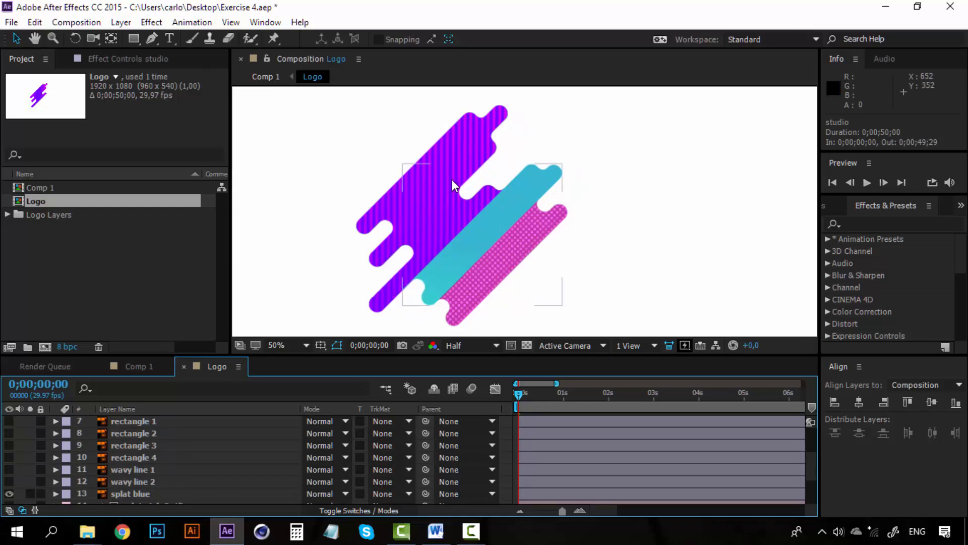
scroll(452, 179, down, 1)
scroll(126, 481, down, 3)
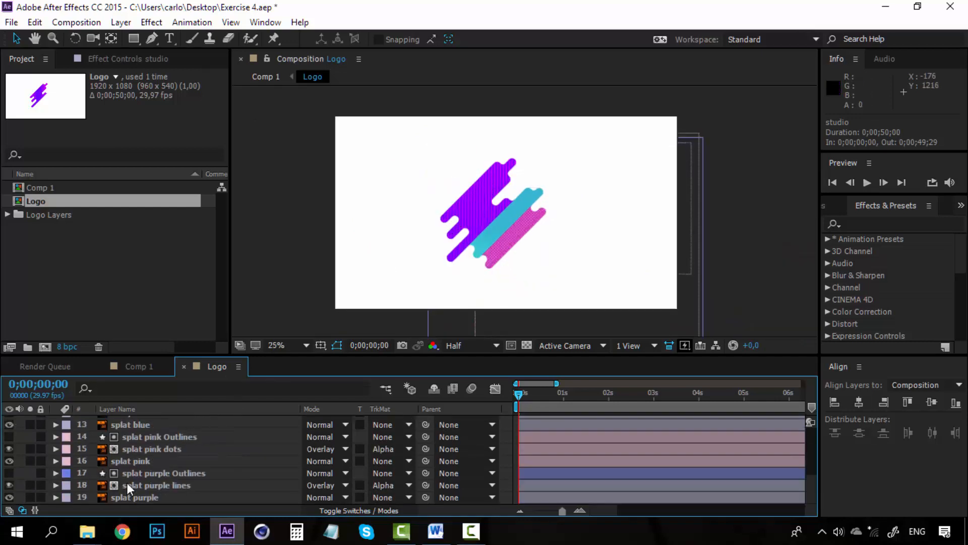
Step: Try moving the splat blue layer diagonally up and to the right out of the logo, and undo the move
click(134, 426)
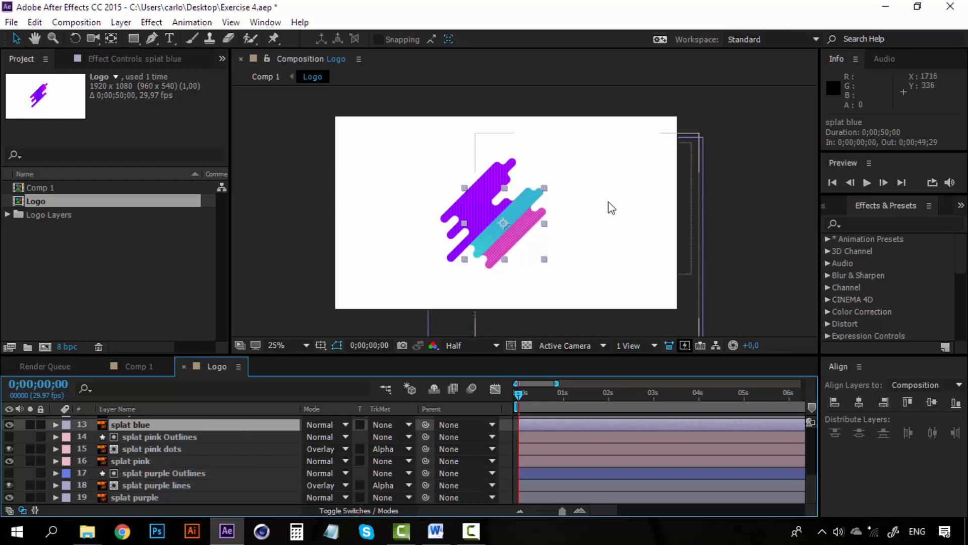
scroll(607, 207, up, 1)
scroll(556, 210, down, 1)
click(529, 208)
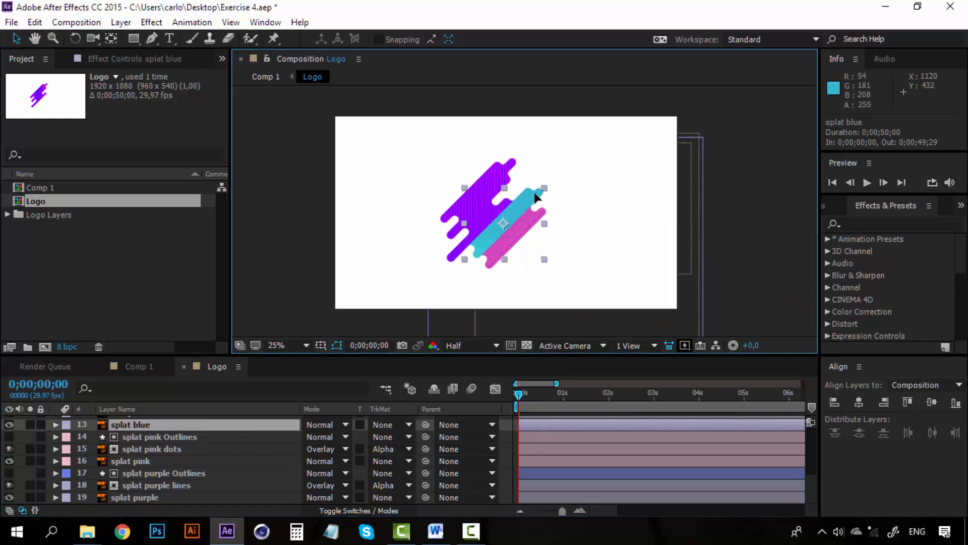
drag(526, 202, 634, 111)
key(ctrl+z)
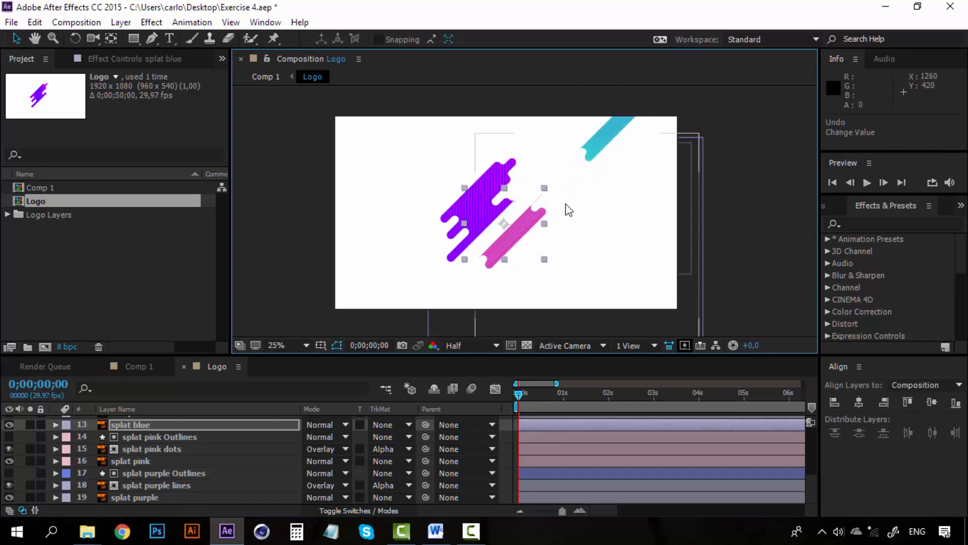
Step: Try moving the pink splat artwork slightly down and to the left, and undo the move
scroll(558, 237, up, 1)
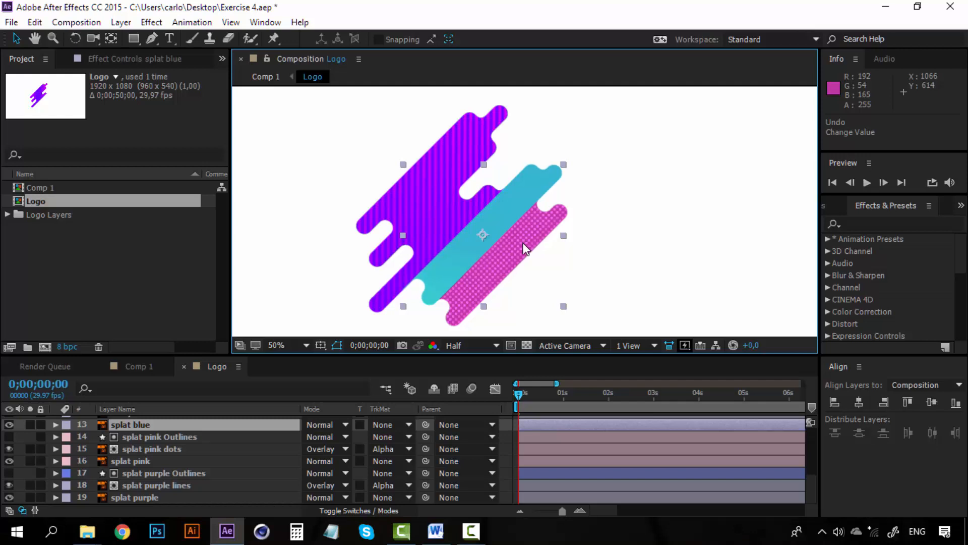
mouse_move(511, 264)
mouse_down()
mouse_move(562, 230)
mouse_move(567, 214)
mouse_move(624, 184)
mouse_move(507, 276)
mouse_up()
key(ctrl+z)
click(678, 206)
key(ctrl+z)
Step: Try nudging the splat pink layer up and to the right in small increments
click(156, 497)
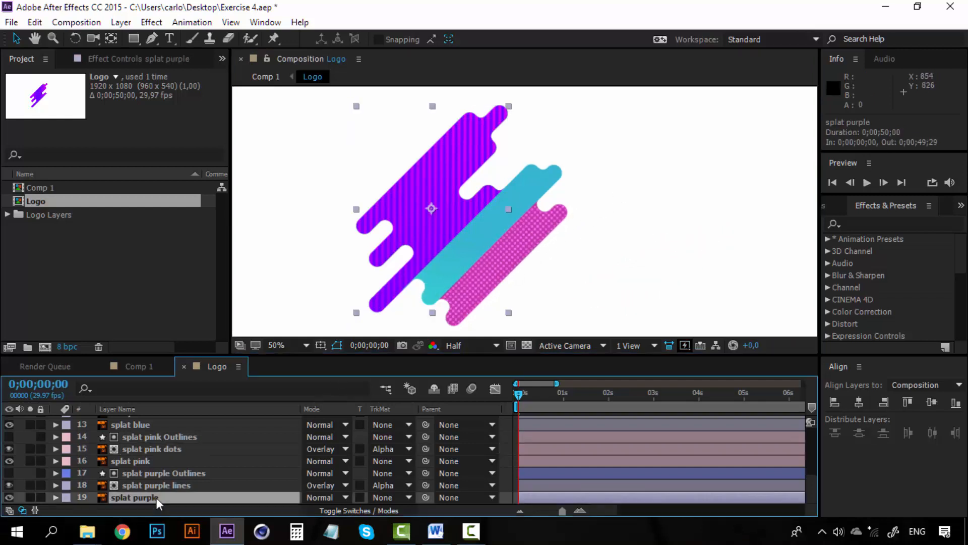
click(155, 463)
key(Right)
key(Right)
key(Up)
key(Right)
key(Right)
key(Up)
key(Up)
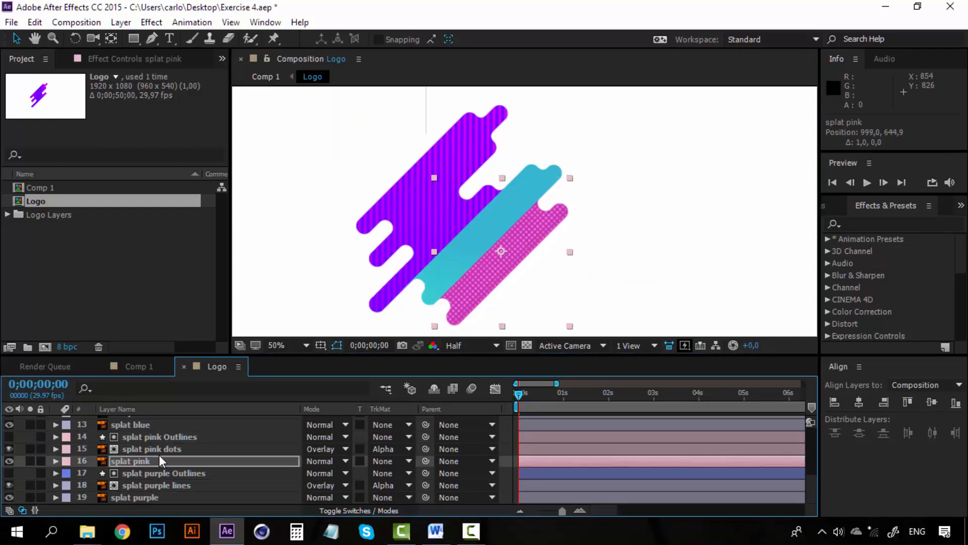
key(Right)
key(Right)
key(Right)
key(Up)
key(Right)
key(Right)
key(Right)
key(Up)
key(Up)
key(Up)
key(Up)
key(Up)
key(Up)
key(Right)
key(Right)
key(Right)
key(Right)
key(Right)
key(Right)
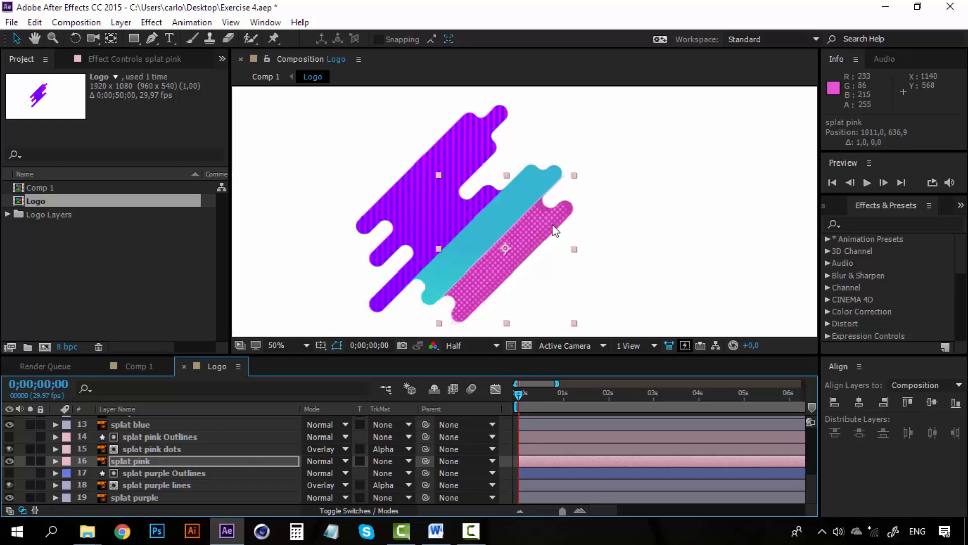
Step: Undo all the nudges of the splat pink layer
key(ctrl+z)
key(ctrl+z)
key(ctrl+z)
key(ctrl+z)
key(ctrl+z)
key(ctrl+z)
key(ctrl+z)
key(ctrl+z)
key(ctrl+z)
key(ctrl+z)
key(ctrl+z)
key(ctrl+z)
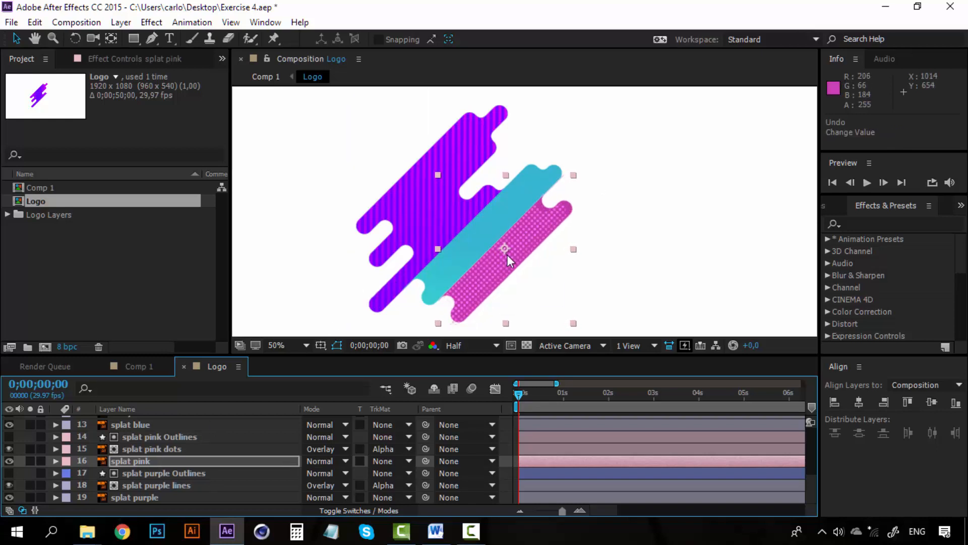
key(ctrl+z)
key(ctrl+z)
key(ctrl+z)
key(ctrl+z)
key(ctrl+z)
key(ctrl+z)
key(ctrl+z)
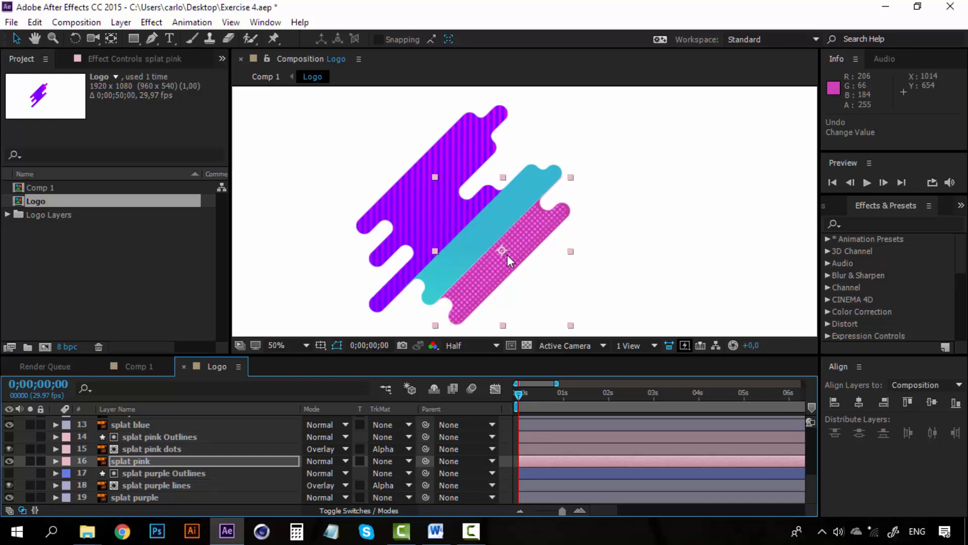
key(ctrl+z)
key(ctrl+z)
key(ctrl+z)
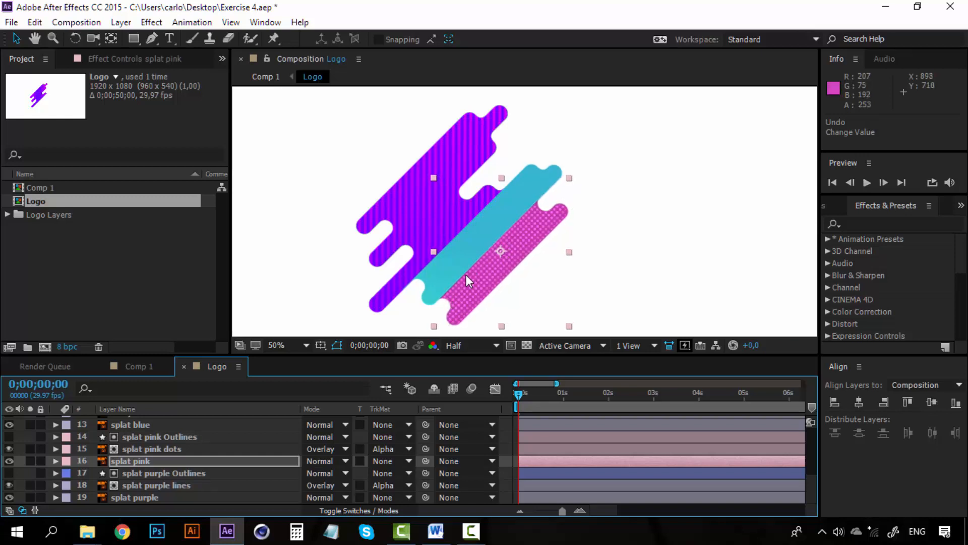
key(ctrl+z)
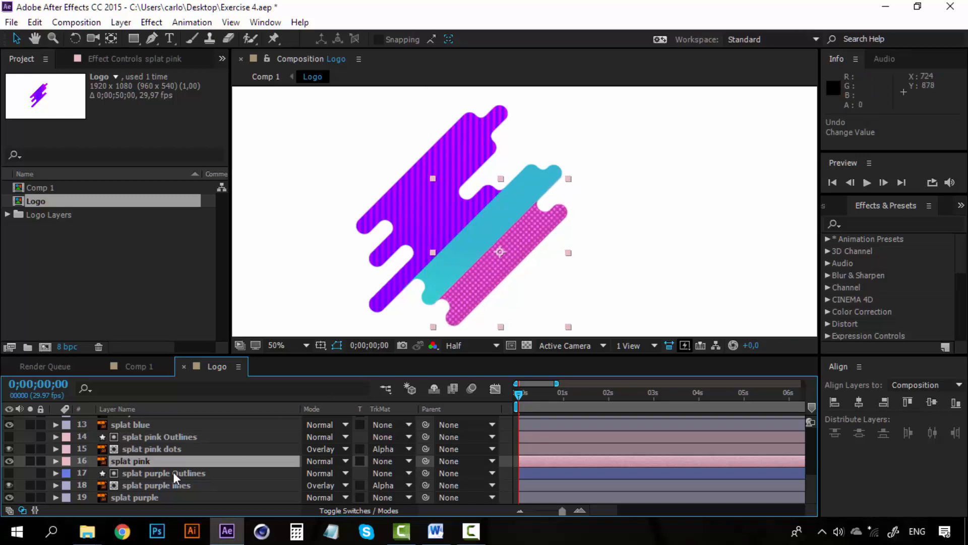
Step: Examine how the splat pink Outlines, splat pink dots and splat pink layers relate by selecting them in turn
click(156, 438)
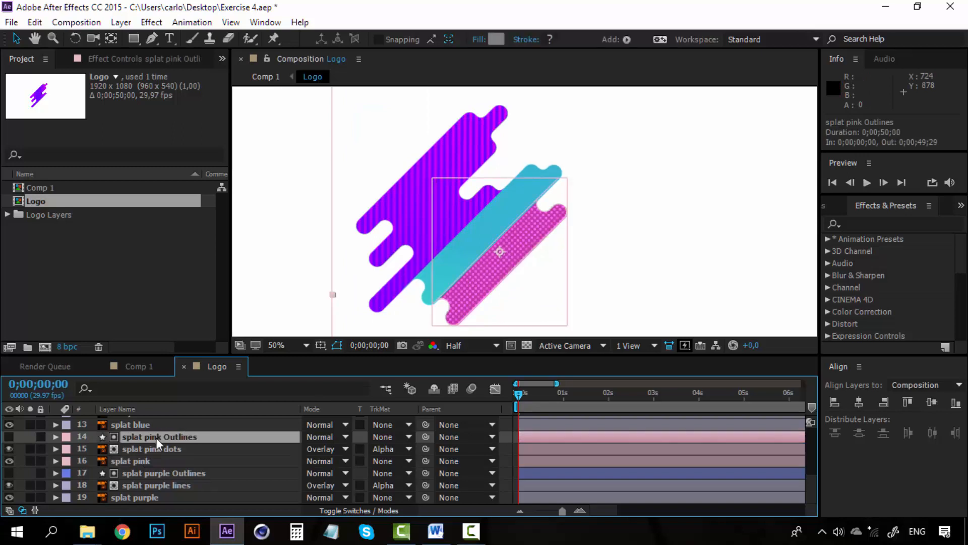
key(ctrl+z)
click(156, 455)
click(158, 448)
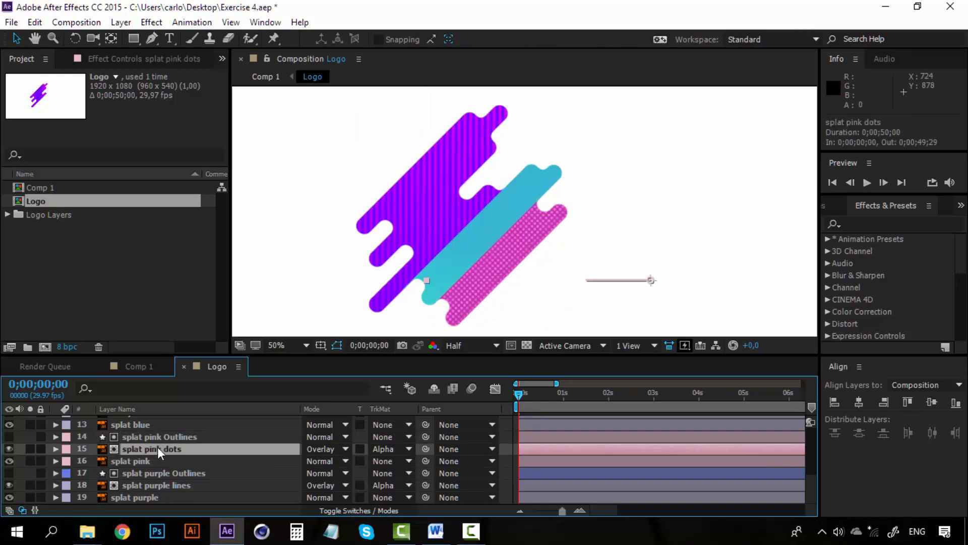
click(165, 438)
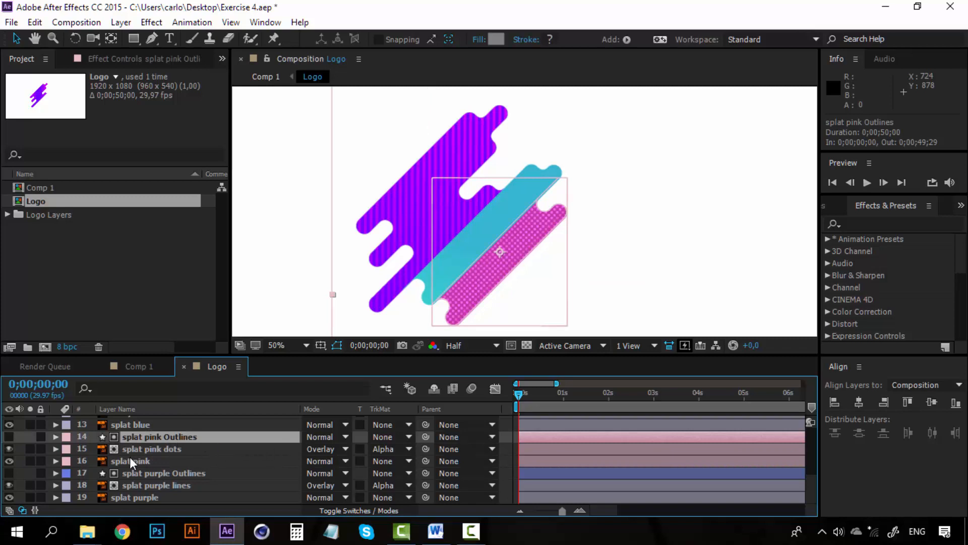
click(129, 456)
click(170, 449)
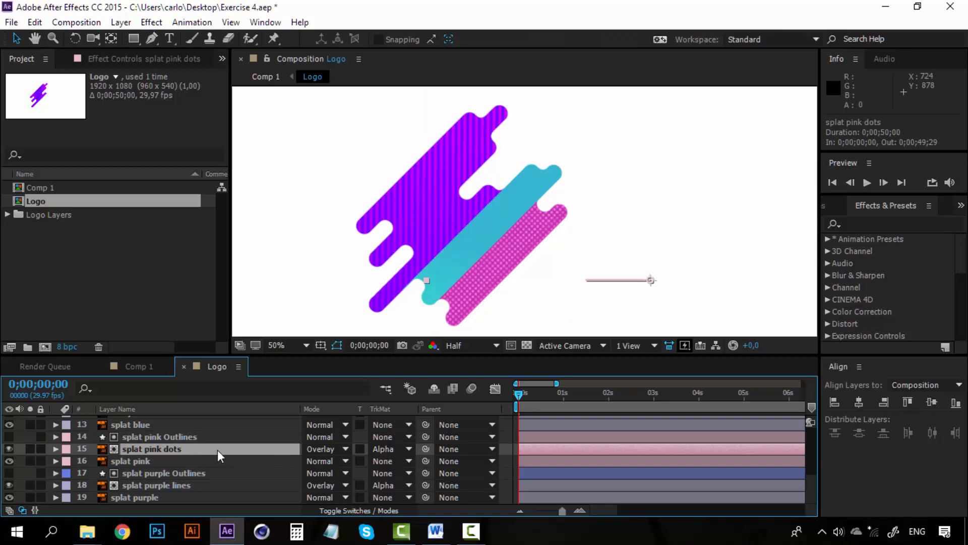
Step: Toggle the visibility of the splat pink dots layer off and on to identify its pattern
drag(425, 449, 365, 450)
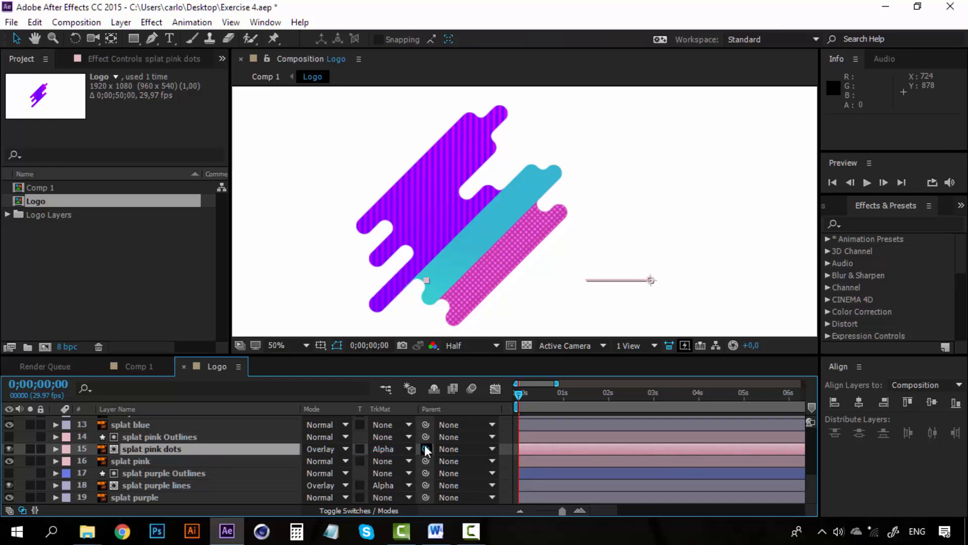
drag(426, 450, 426, 450)
click(9, 449)
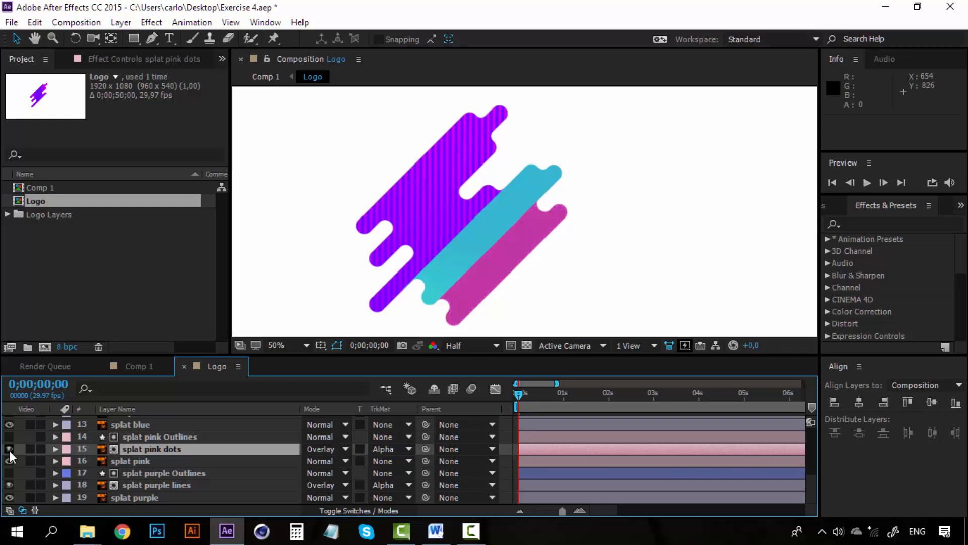
click(9, 449)
click(9, 449)
click(9, 449)
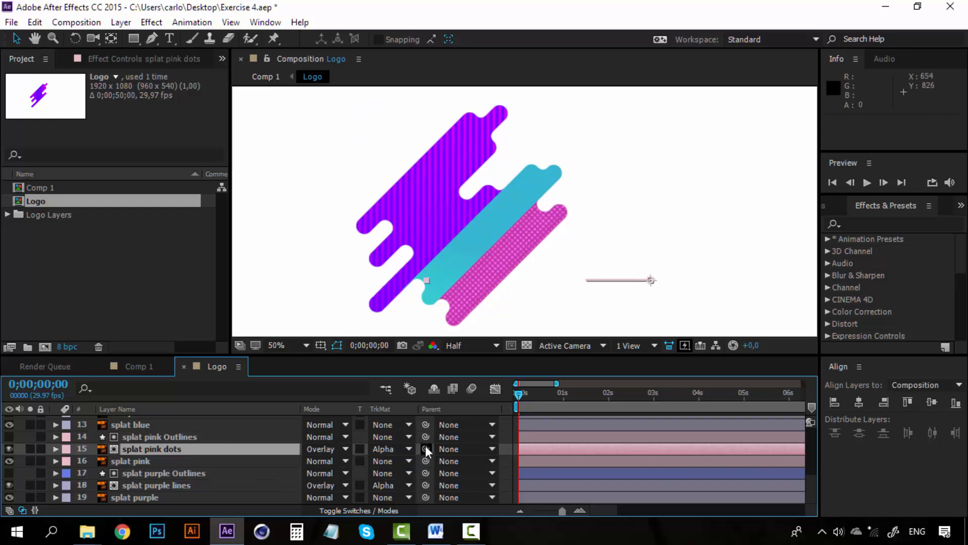
Step: Parent the splat pink dots layer to the splat pink layer
drag(425, 446, 64, 462)
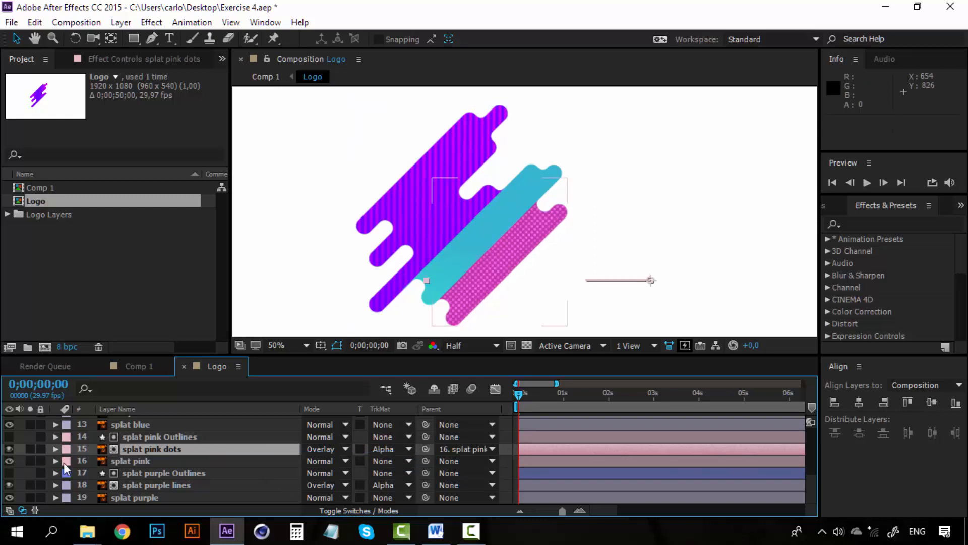
click(11, 463)
click(12, 463)
drag(426, 448, 173, 461)
Step: Try moving the splat pink Outlines layer up and to the right, and undo the move
click(195, 435)
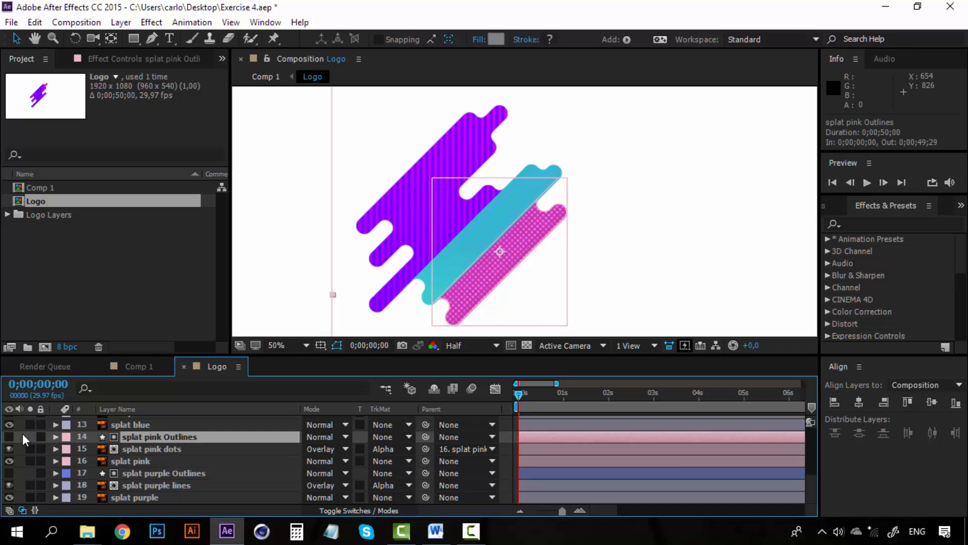
drag(482, 280, 539, 253)
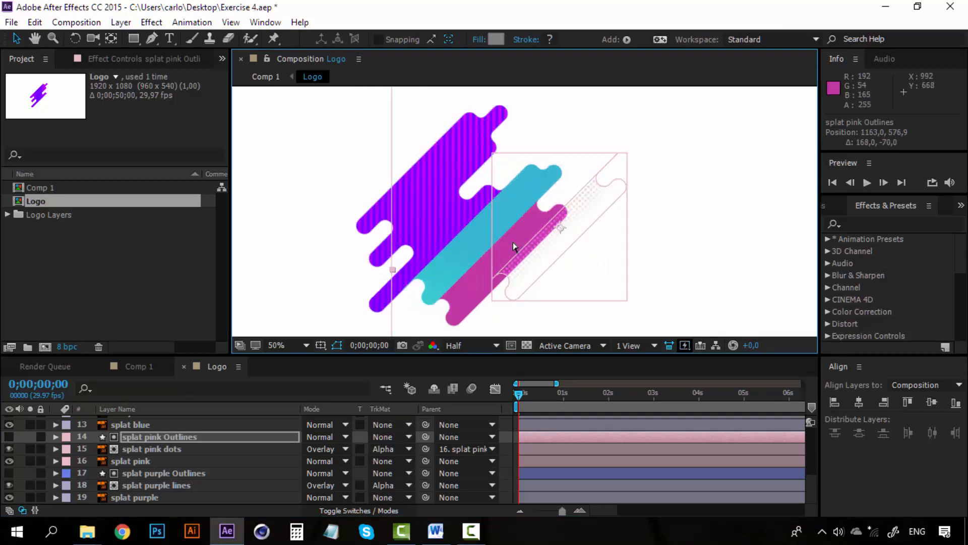
key(ctrl+z)
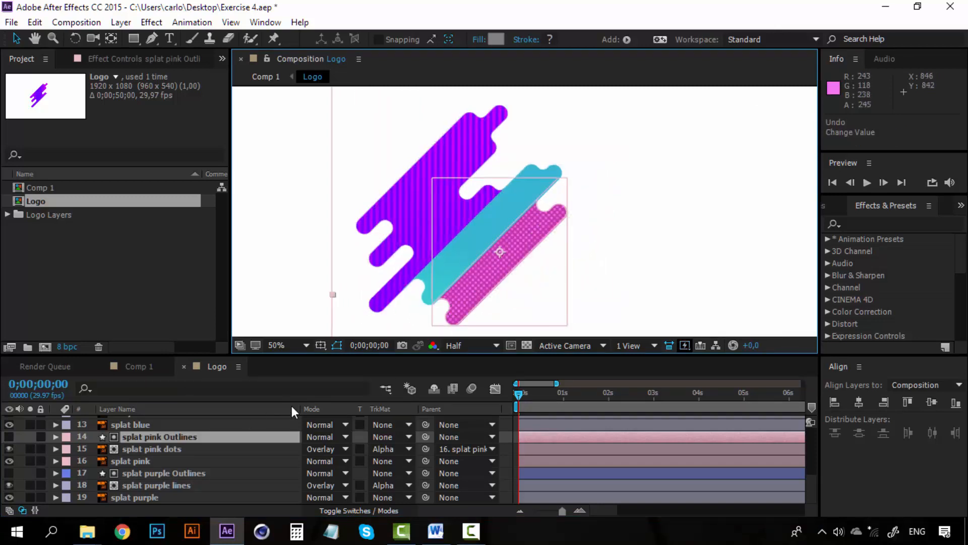
Step: Parent the splat pink Outlines layer to the splat pink layer
click(184, 450)
click(186, 435)
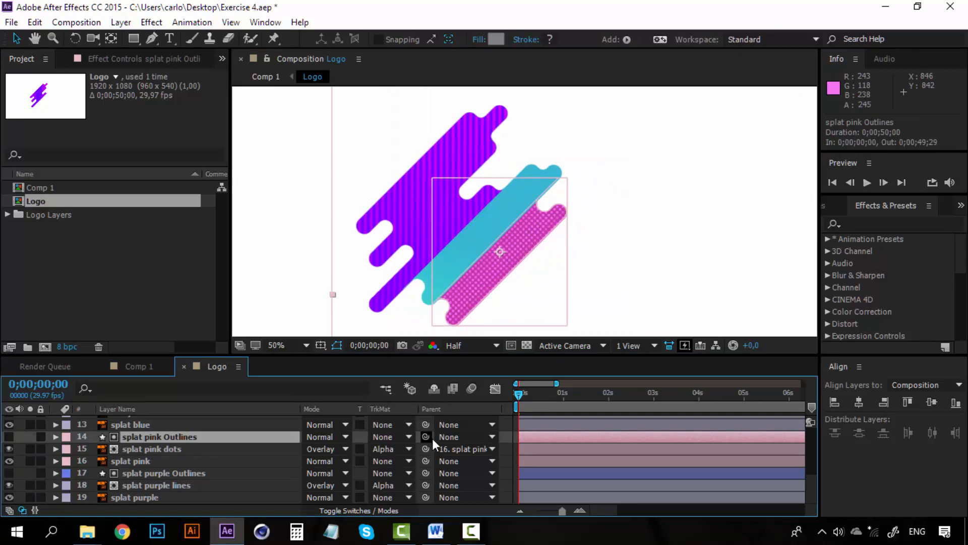
drag(428, 435, 204, 462)
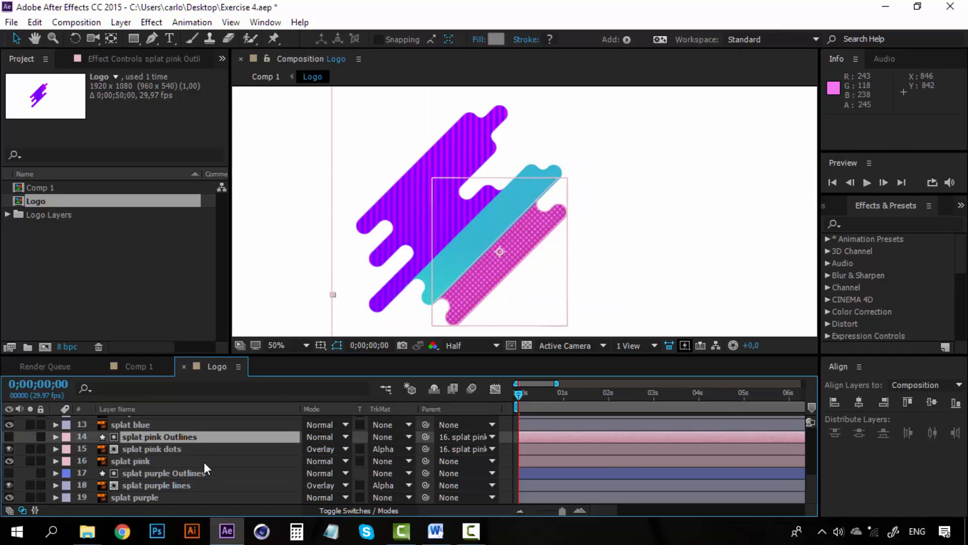
Step: Try moving the splat pink layer up and to the right to test its parenting, and undo the move
click(203, 461)
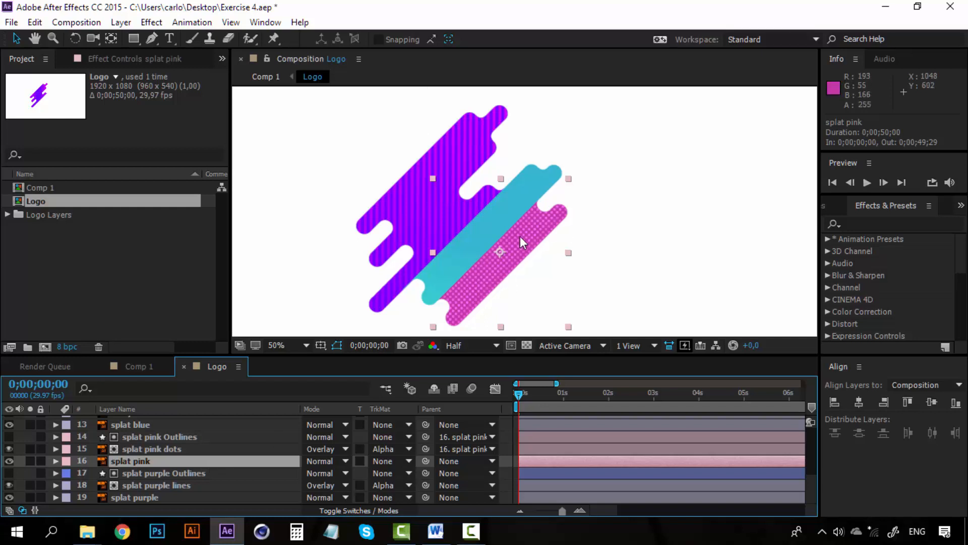
drag(520, 236, 646, 167)
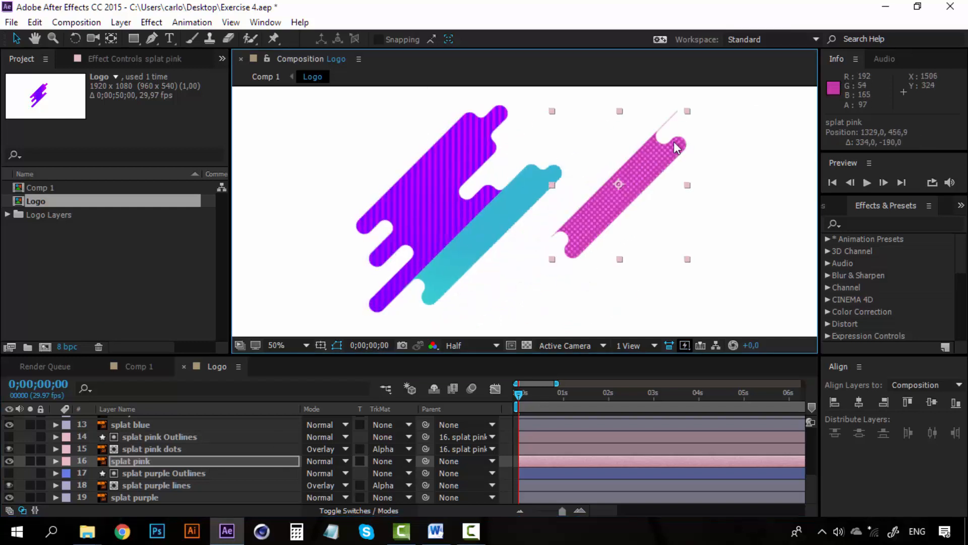
key(ctrl+z)
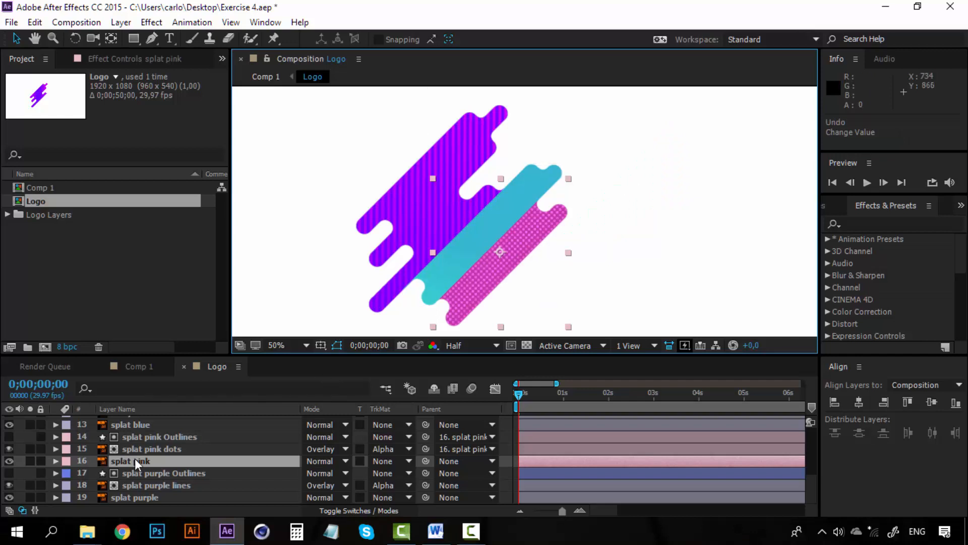
Step: Parent the splat purple Outlines and splat purple lines layers together to the splat purple layer
scroll(432, 187, down, 1)
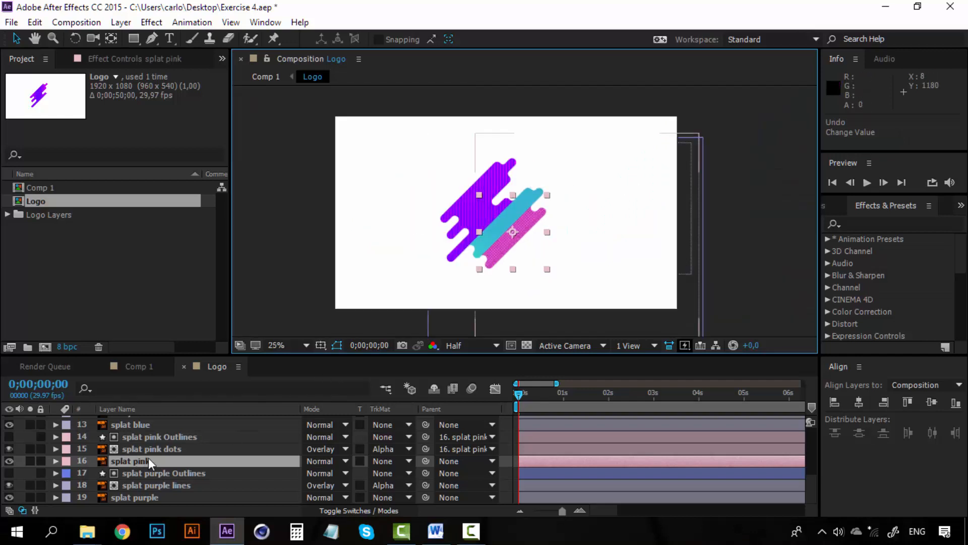
click(140, 473)
click(144, 483)
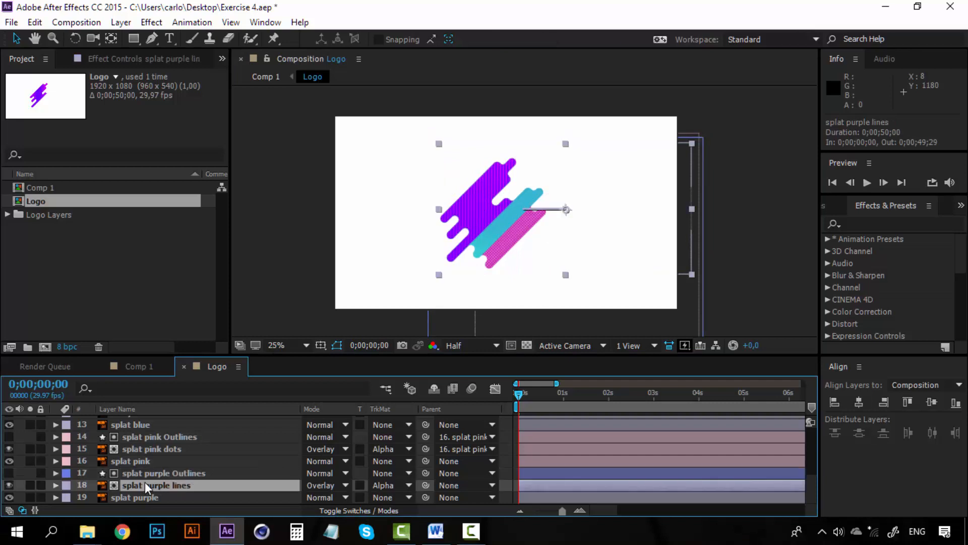
click(157, 495)
click(175, 477)
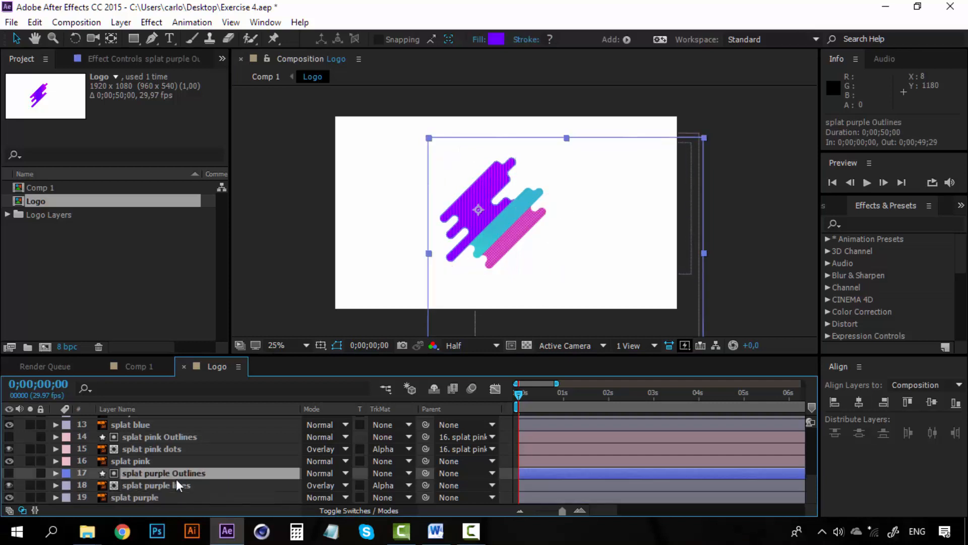
shift+click(177, 483)
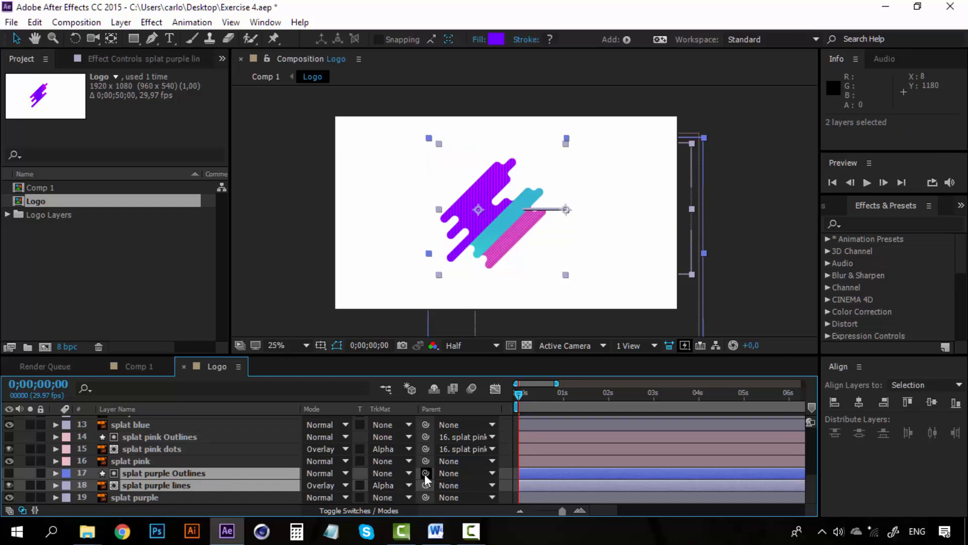
drag(421, 474, 144, 498)
Step: Try moving the splat purple layer up and to the left to test its parenting, and undo the move
click(149, 499)
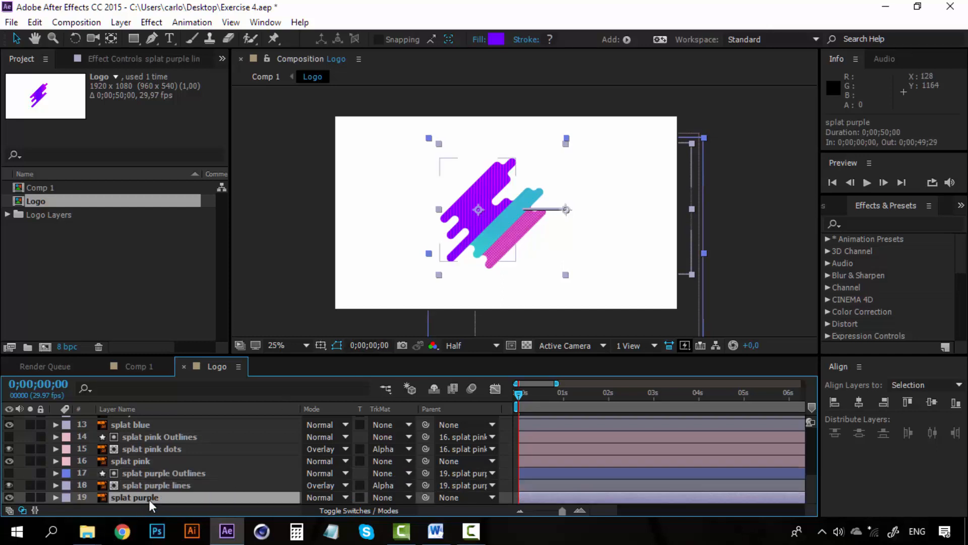
drag(470, 193, 404, 141)
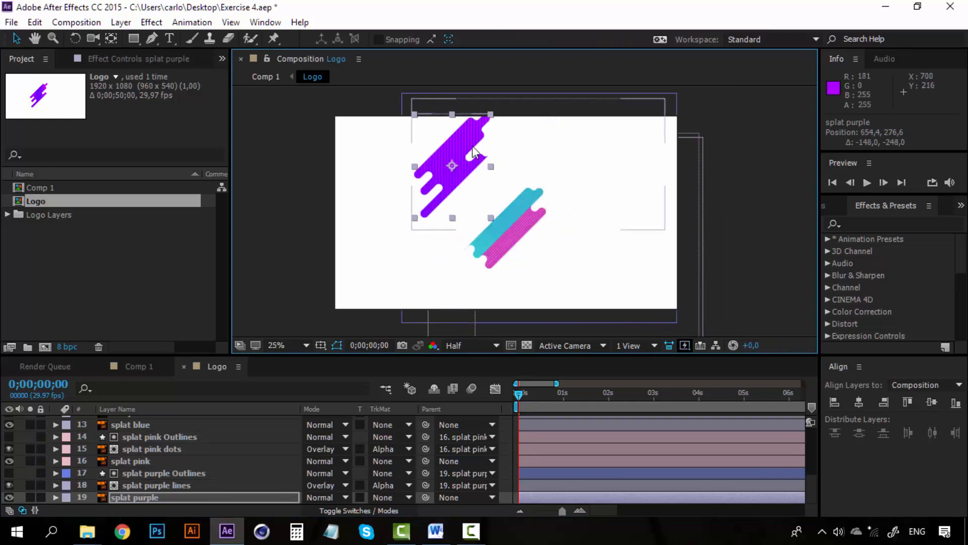
key(ctrl+z)
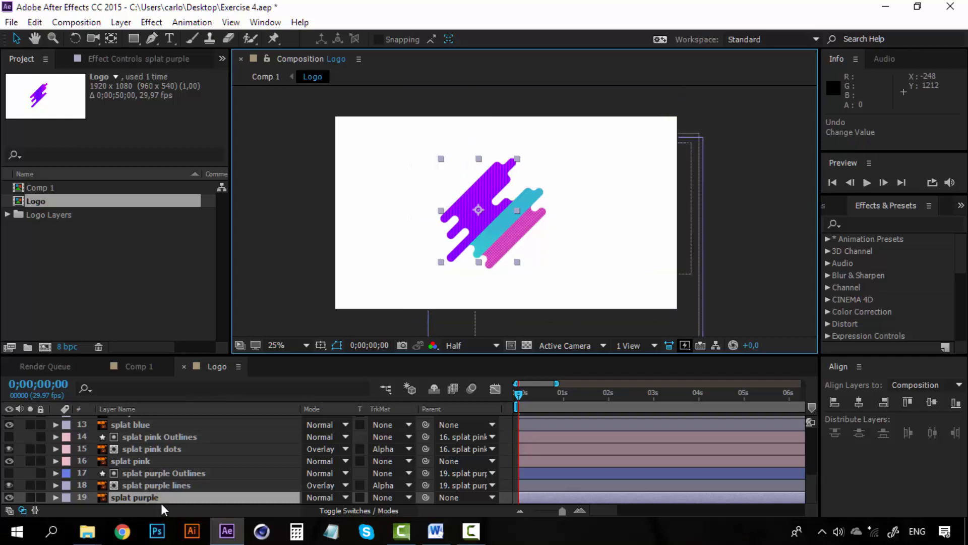
Step: Reveal the splat blue layer's Position and enable keyframing for it at 0;00;00;00
click(168, 459)
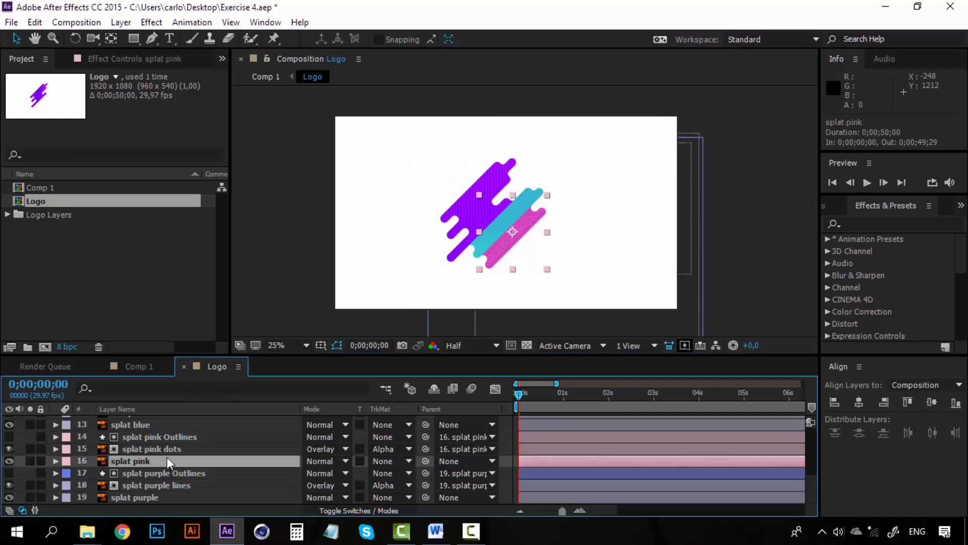
click(168, 427)
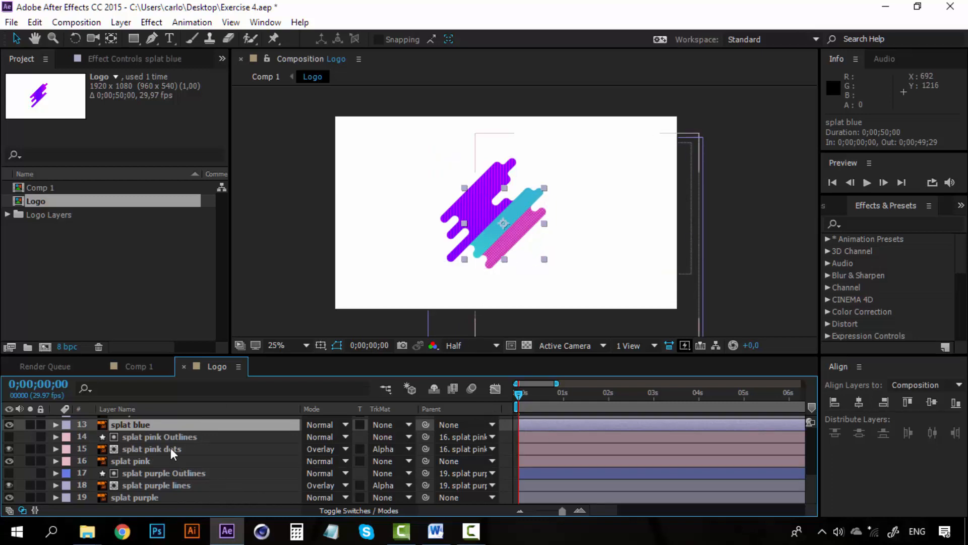
key(p)
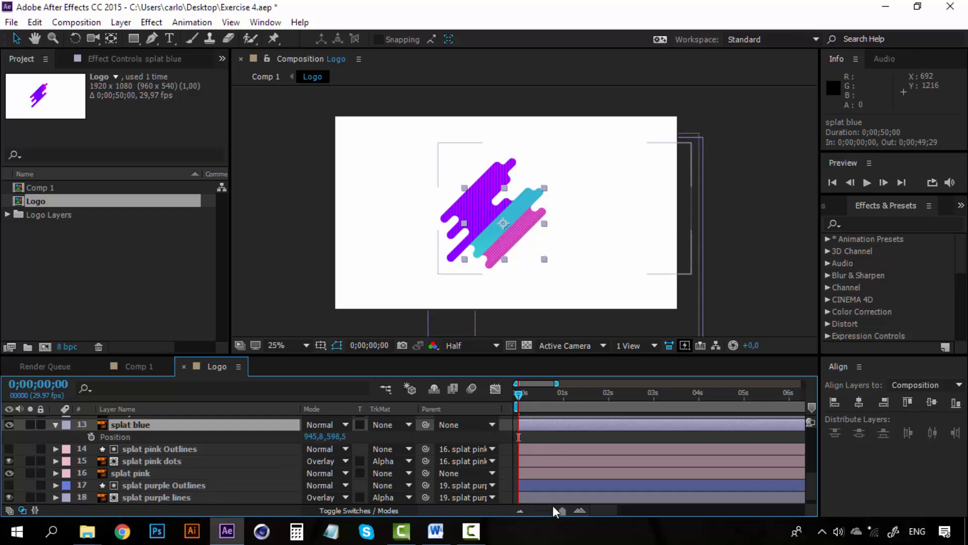
click(579, 510)
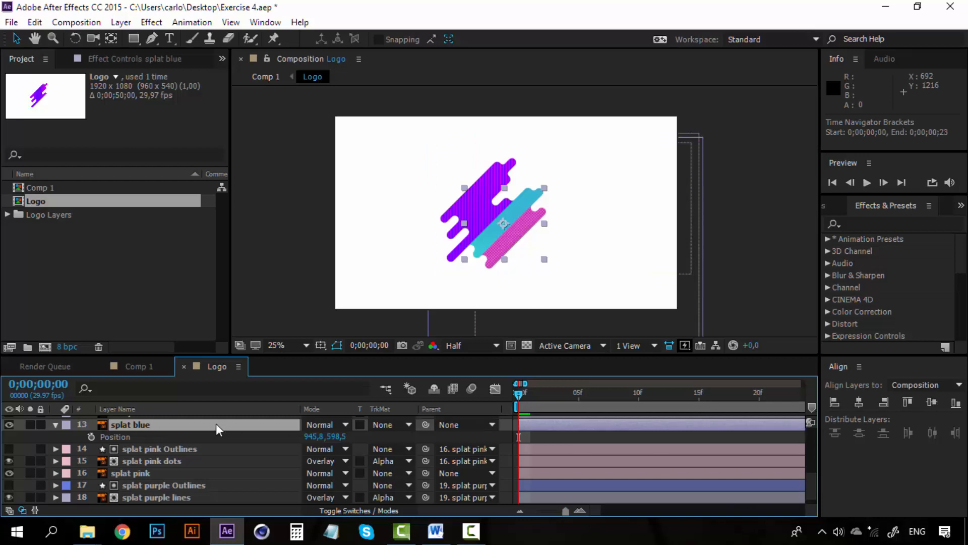
click(91, 437)
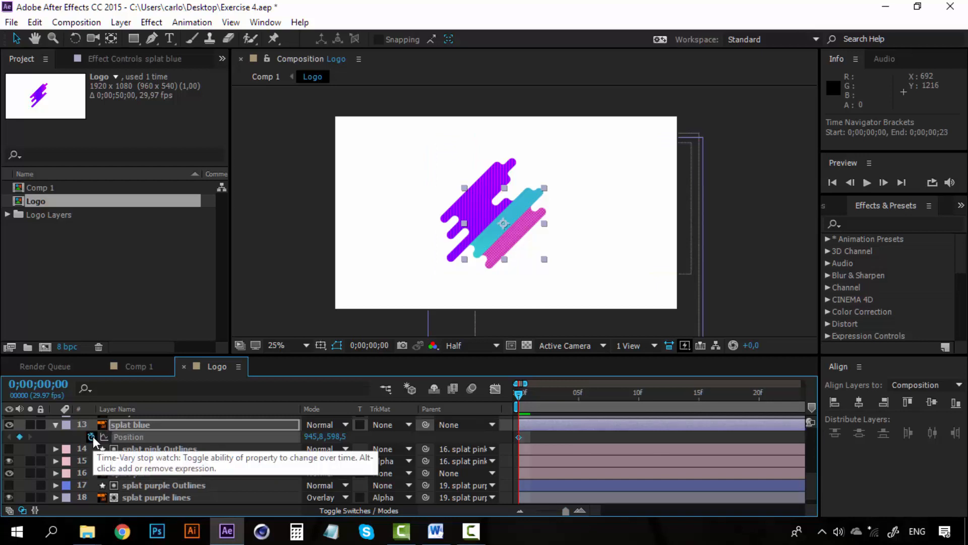
Step: Add a second Position keyframe to the splat blue layer at 0;00;00;15, keeping its resting position in the logo
key(period)
key(comma)
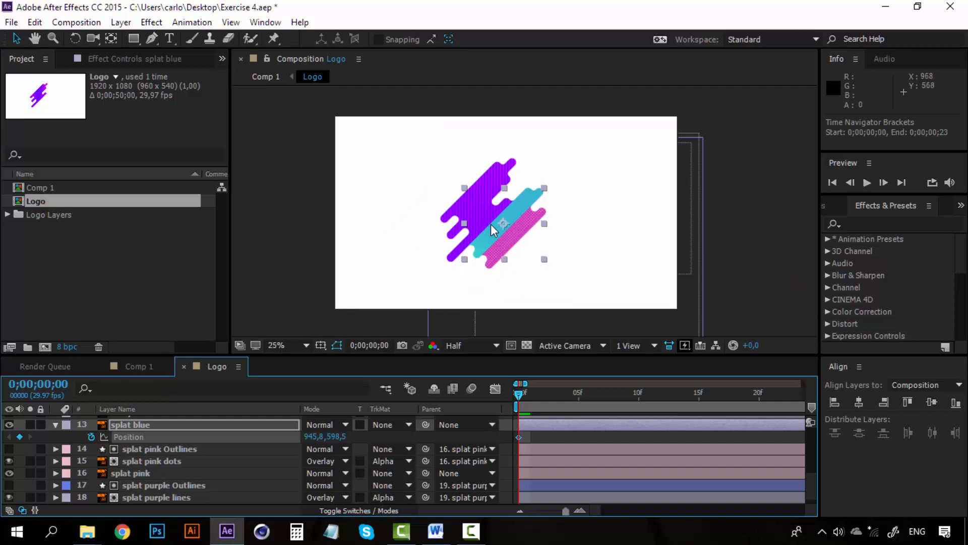
key(period)
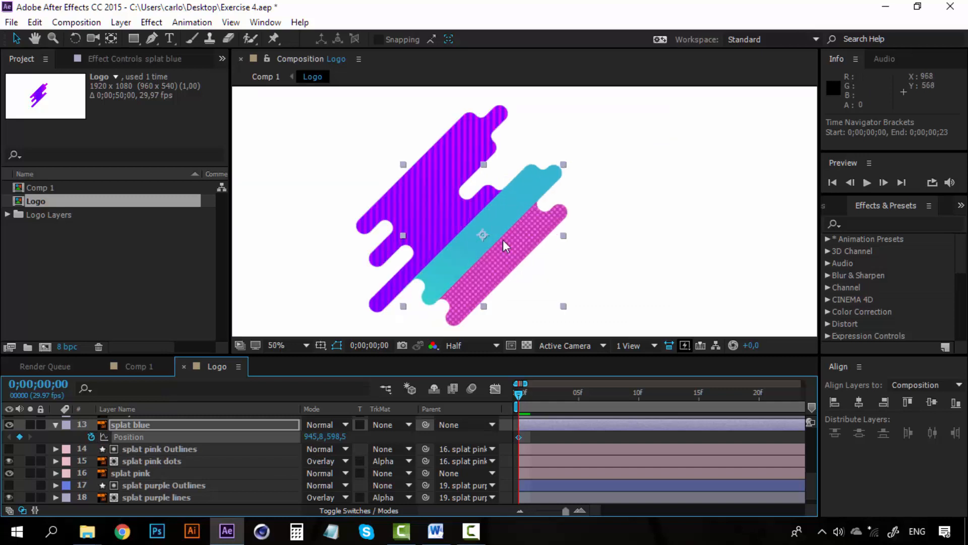
click(699, 396)
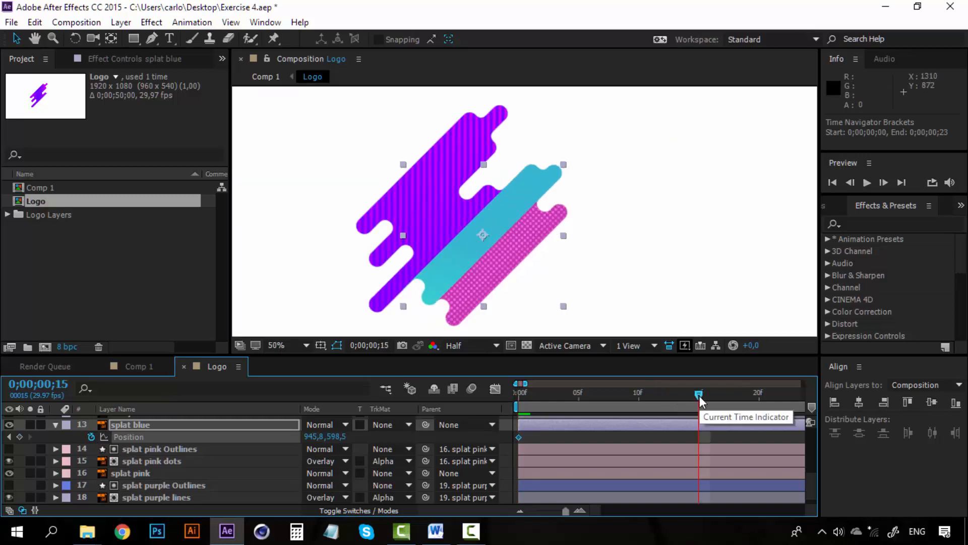
click(20, 437)
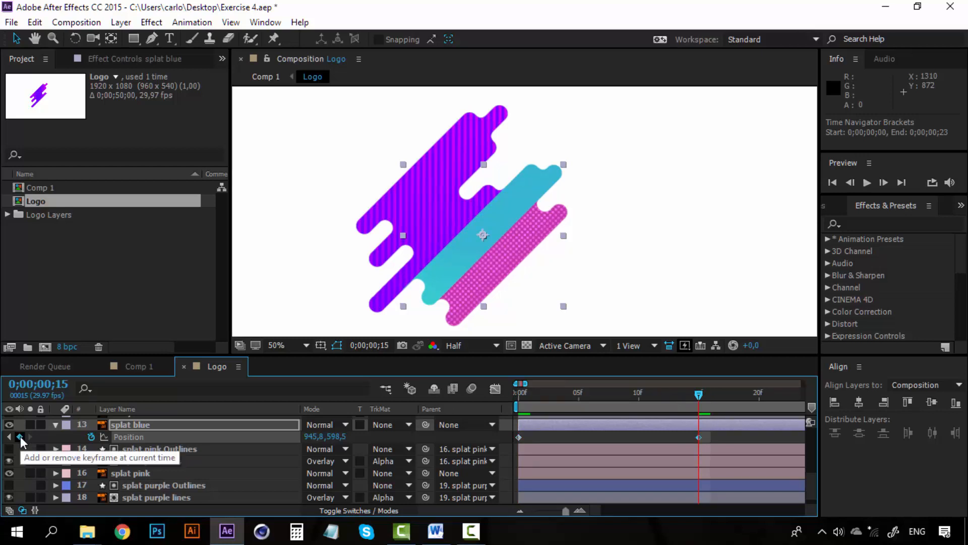
Step: At 0;00;00;00, move the splat blue layer diagonally beyond the canvas's upper right corner, to a position of about 1914, -330
drag(700, 399, 518, 396)
scroll(603, 139, down, 2)
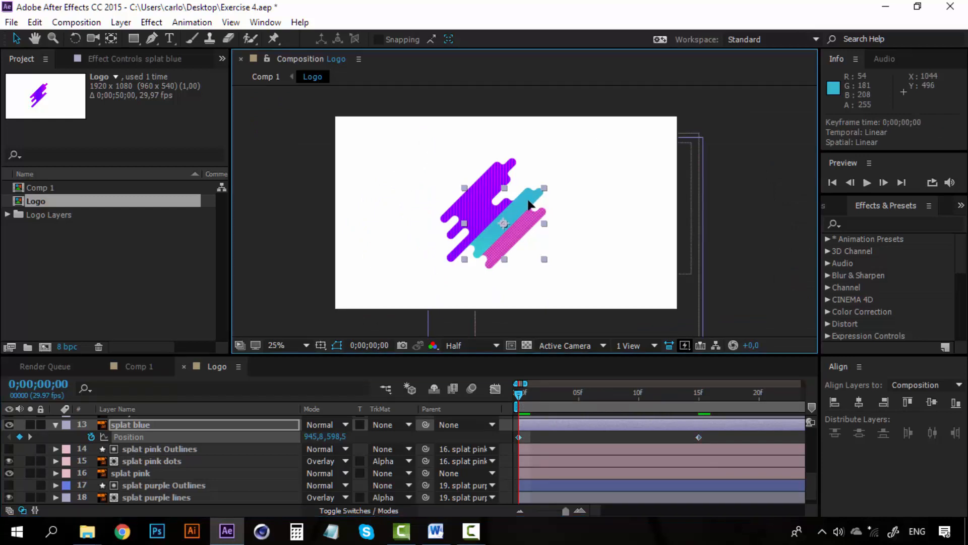
drag(522, 204, 666, 78)
key(h)
drag(647, 134, 578, 218)
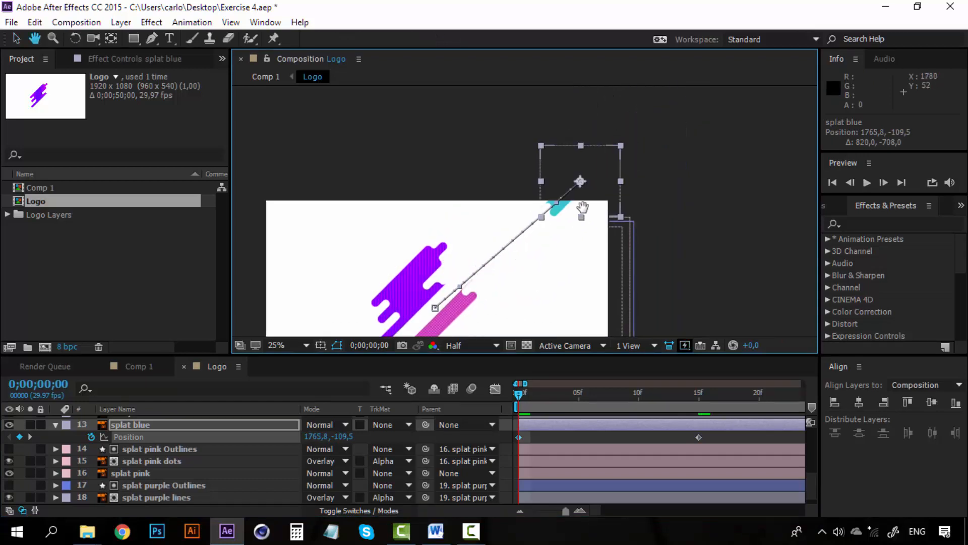
key(v)
drag(604, 173, 624, 154)
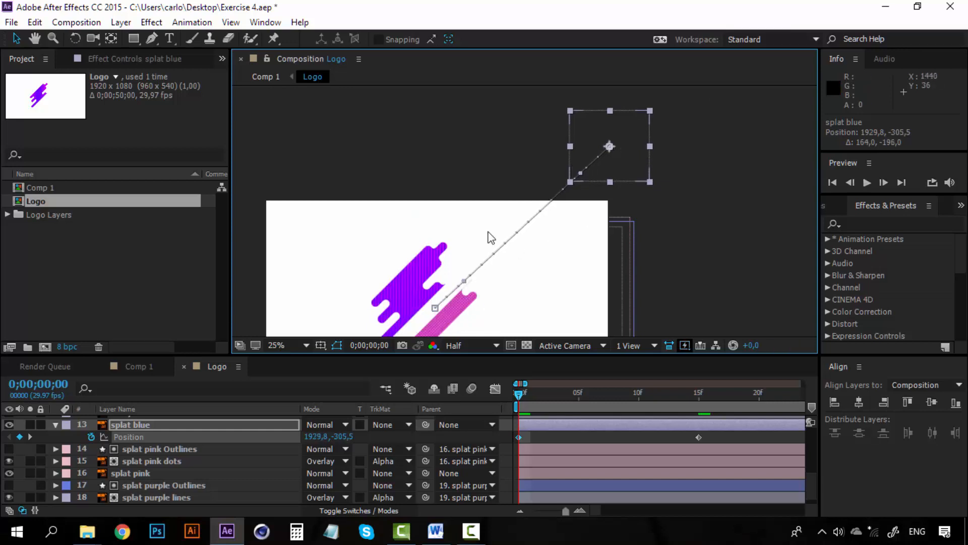
key(space)
drag(495, 267, 510, 254)
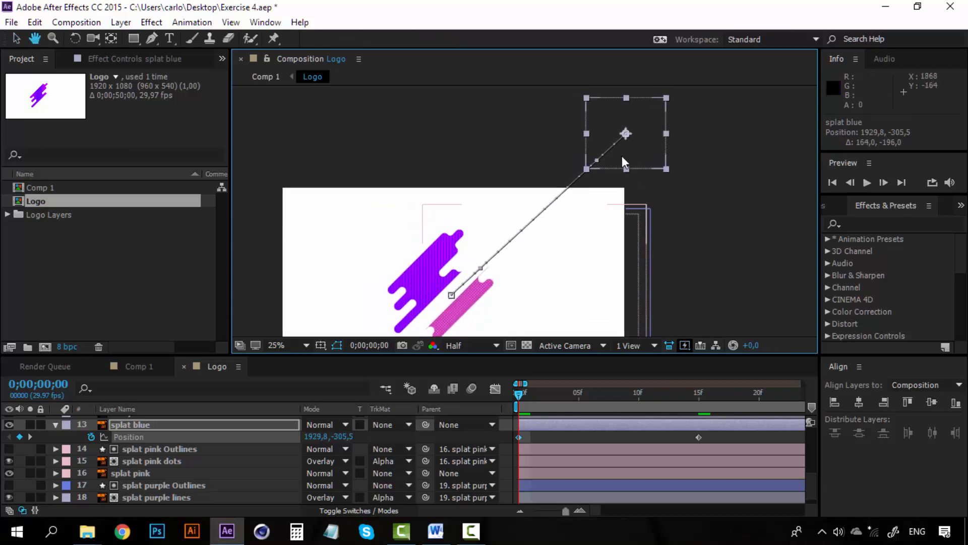
drag(654, 144, 652, 141)
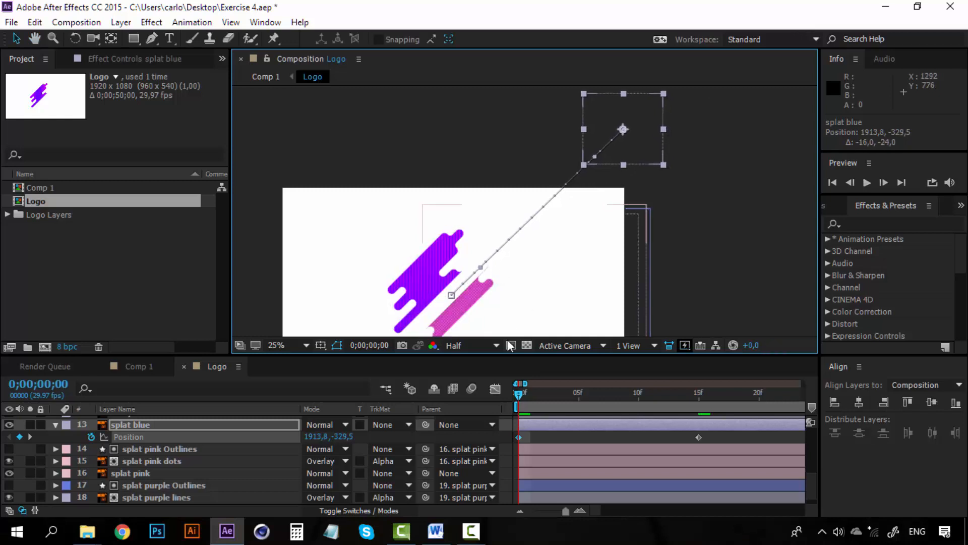
Step: Scrub through and play back the splat blue layer's entrance to check its path and speed
drag(519, 393, 700, 382)
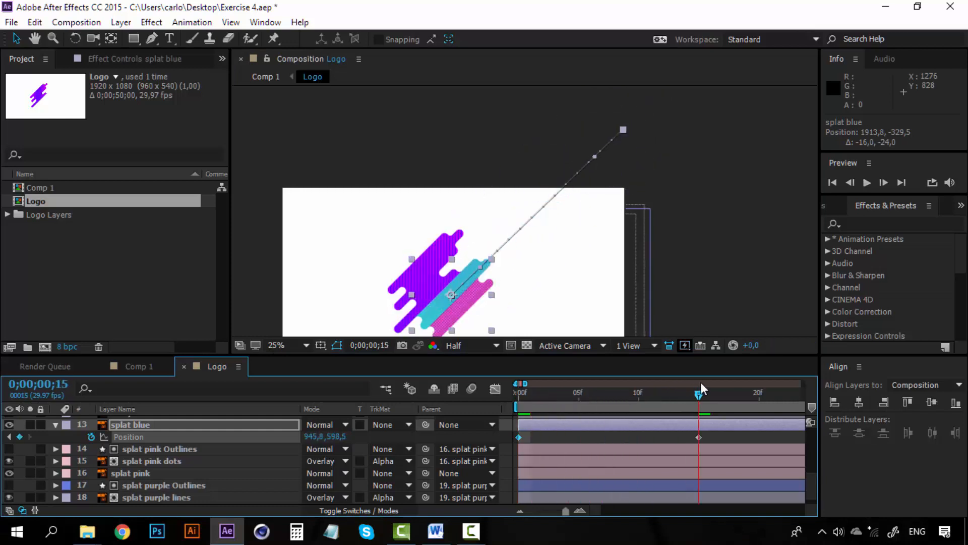
drag(527, 394, 661, 362)
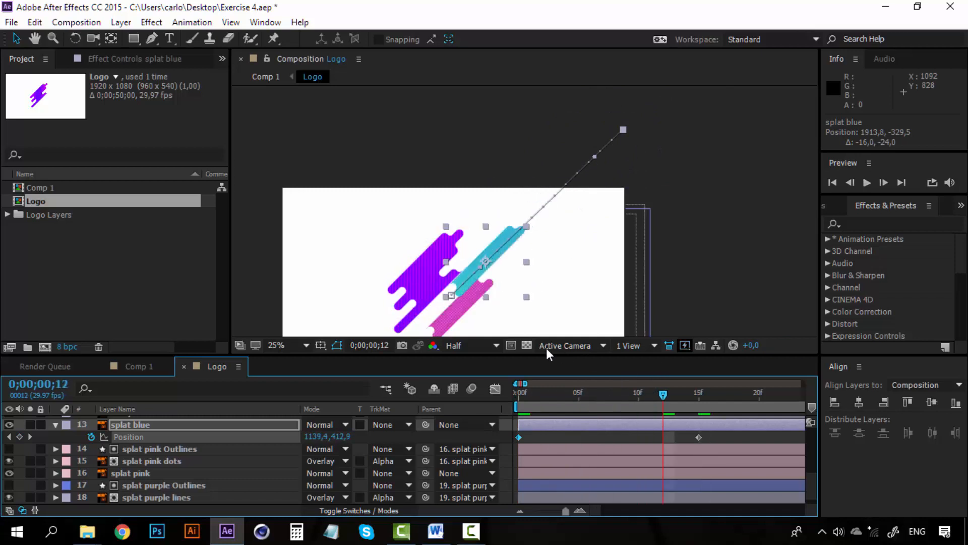
drag(663, 397, 497, 394)
key(space)
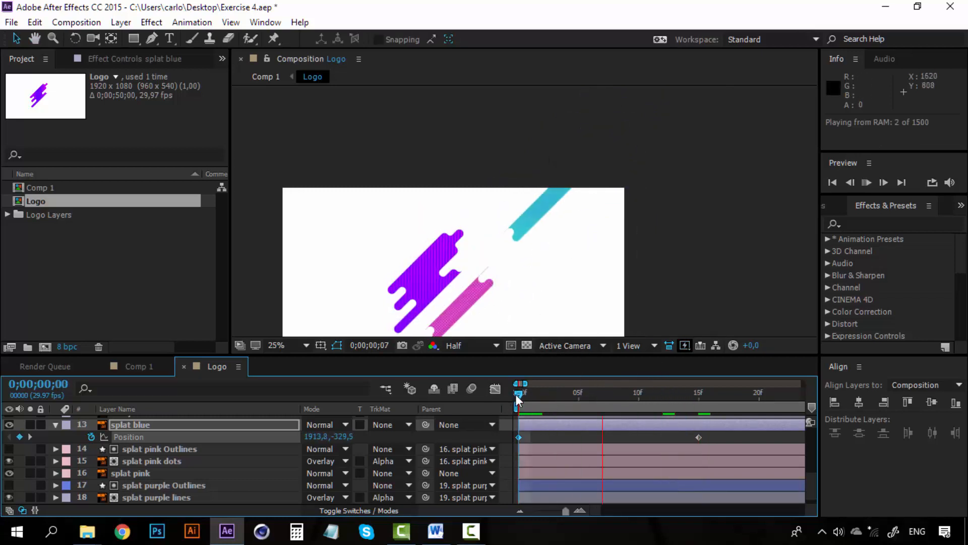
key(space)
key(space)
key(space)
key(space)
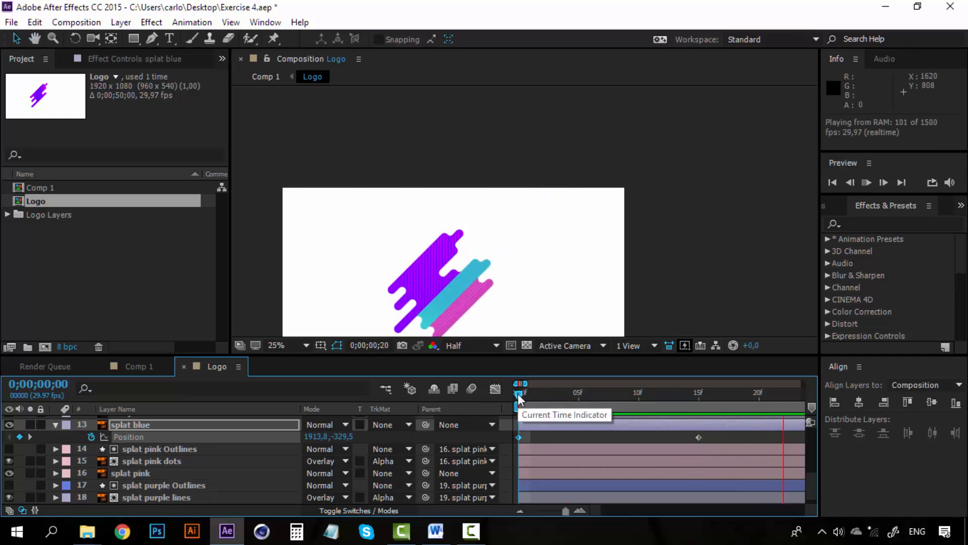
key(space)
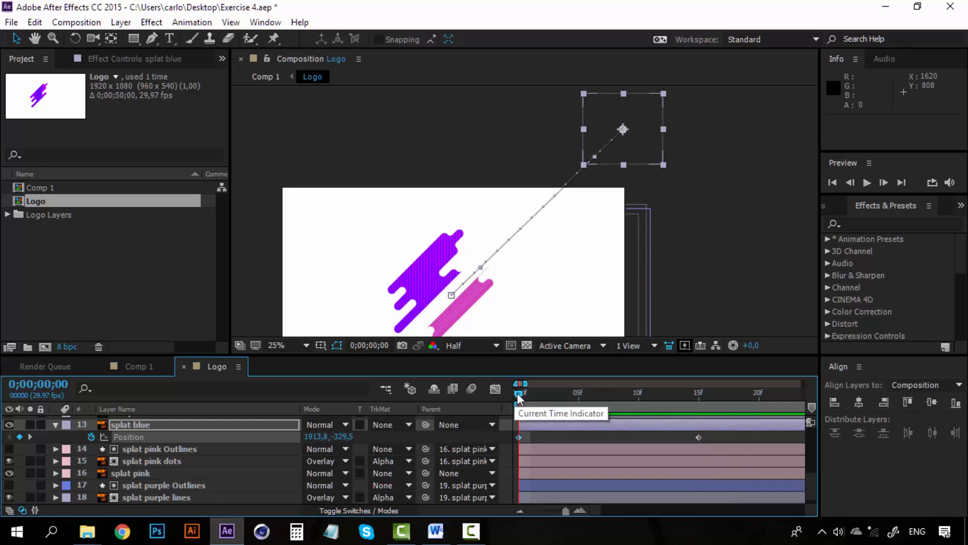
Step: Shift the splat blue layer's ending Position keyframe to 0;00;00;10 and preview the faster entrance
click(648, 435)
click(646, 434)
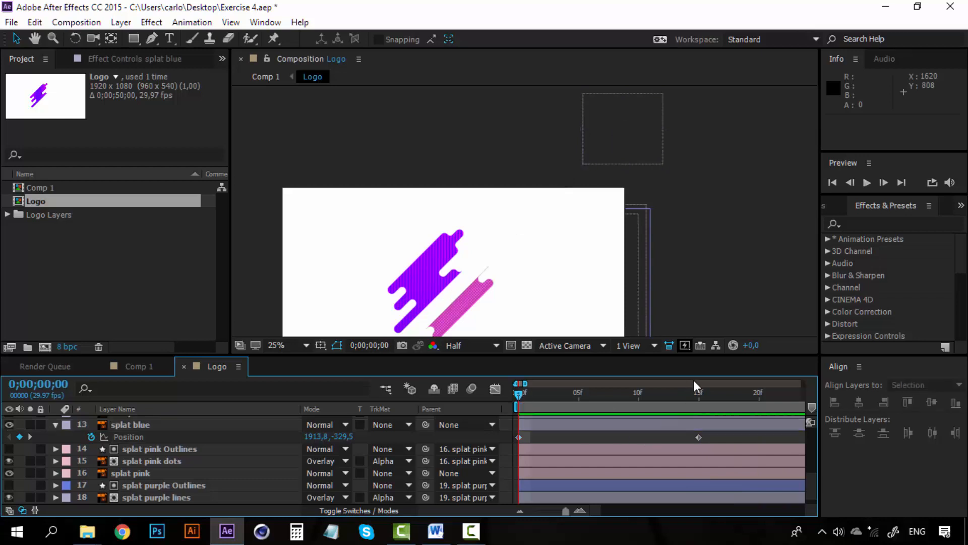
click(698, 435)
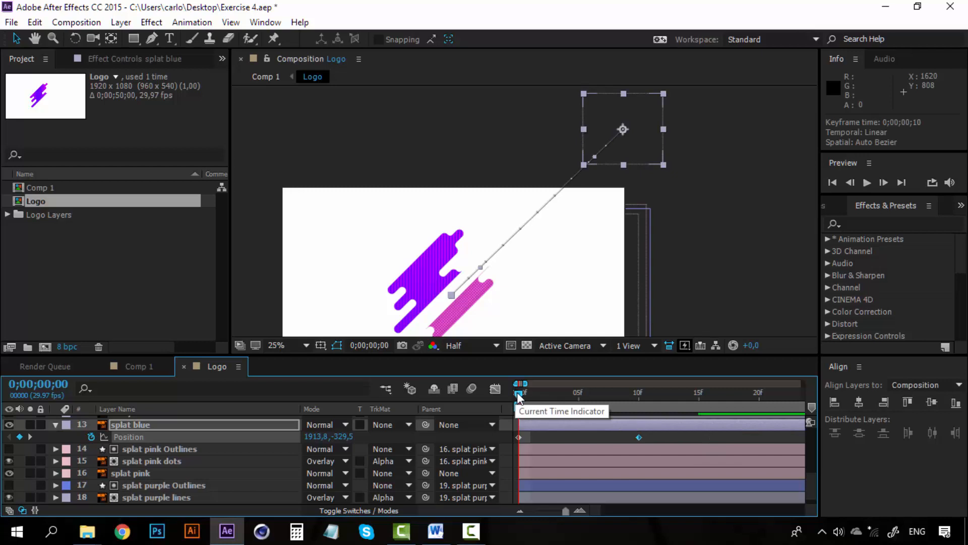
key(space)
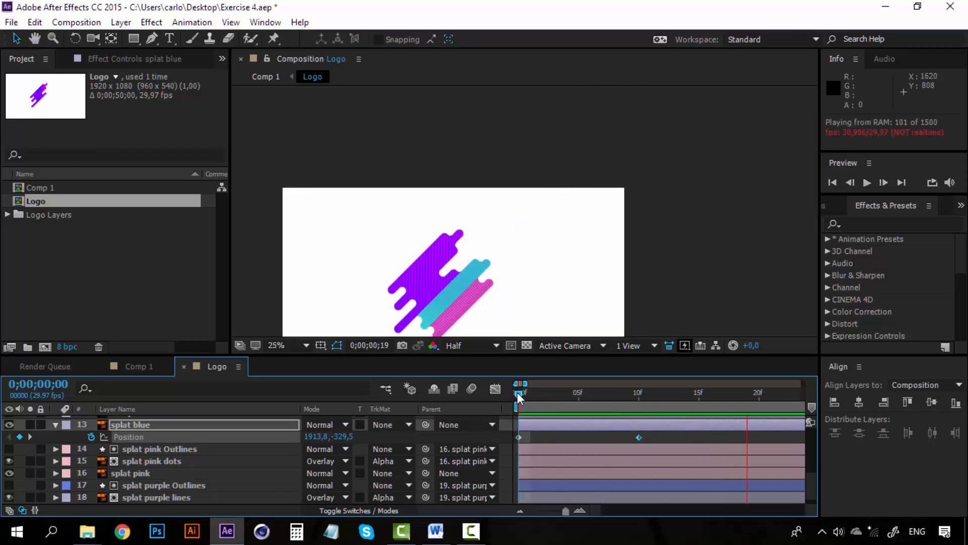
key(space)
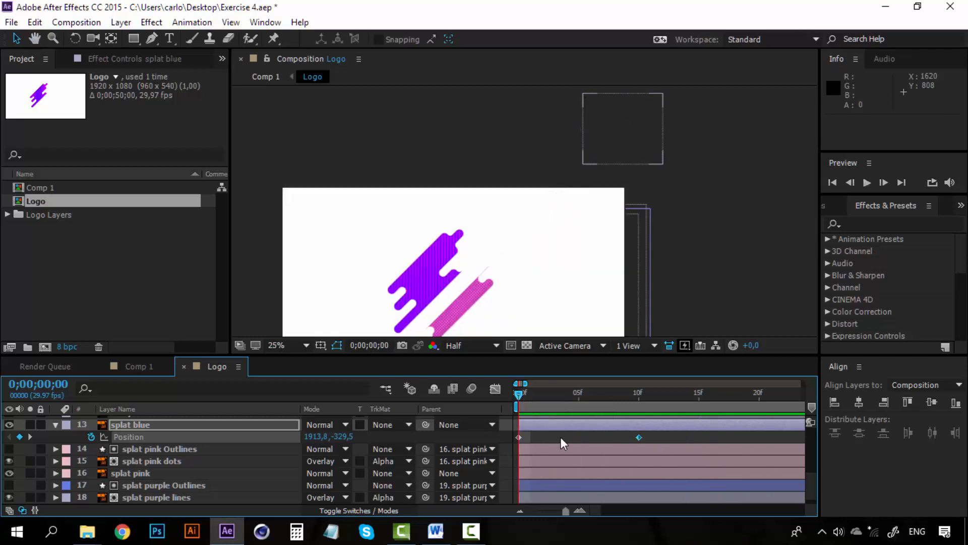
Step: Apply Easy Ease to both Position keyframes of the splat blue layer
drag(648, 433, 504, 444)
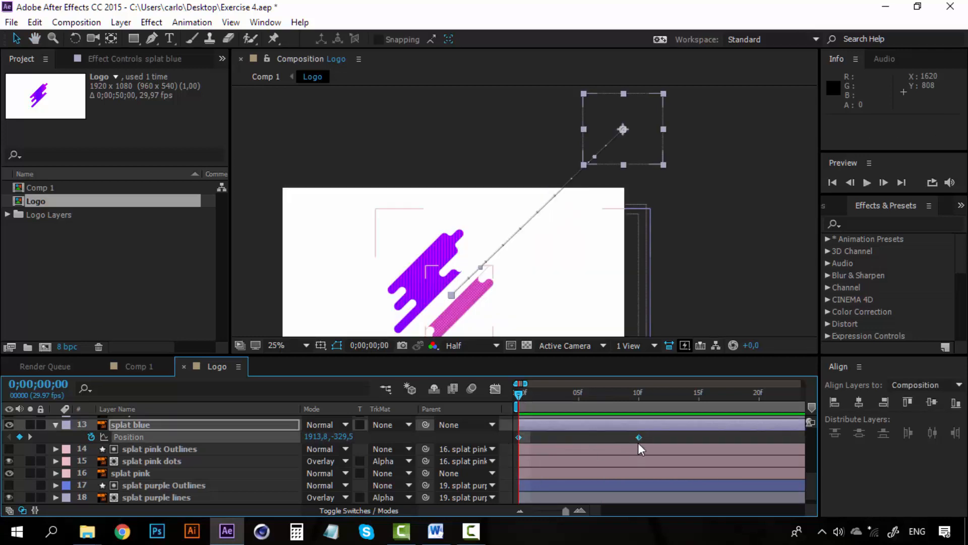
right_click(639, 438)
mouse_move(694, 431)
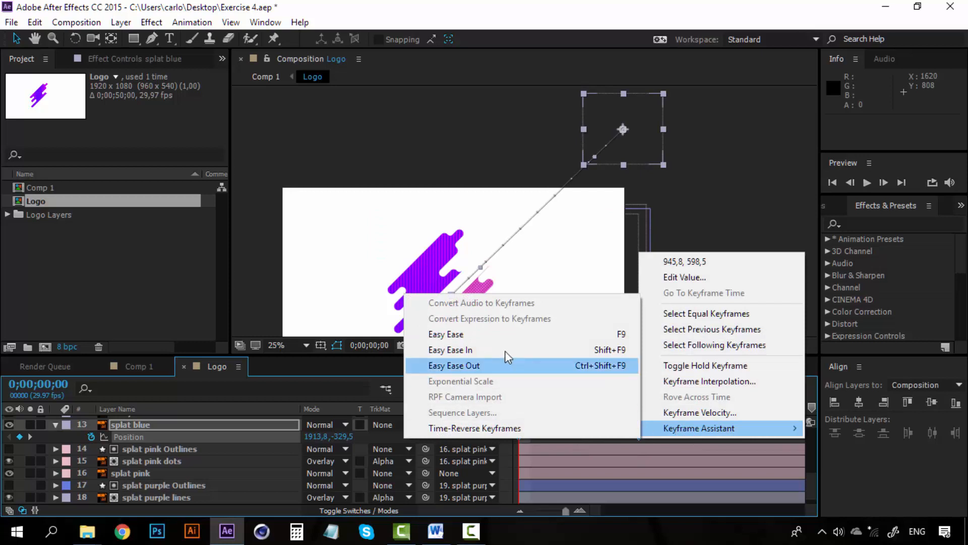
click(504, 335)
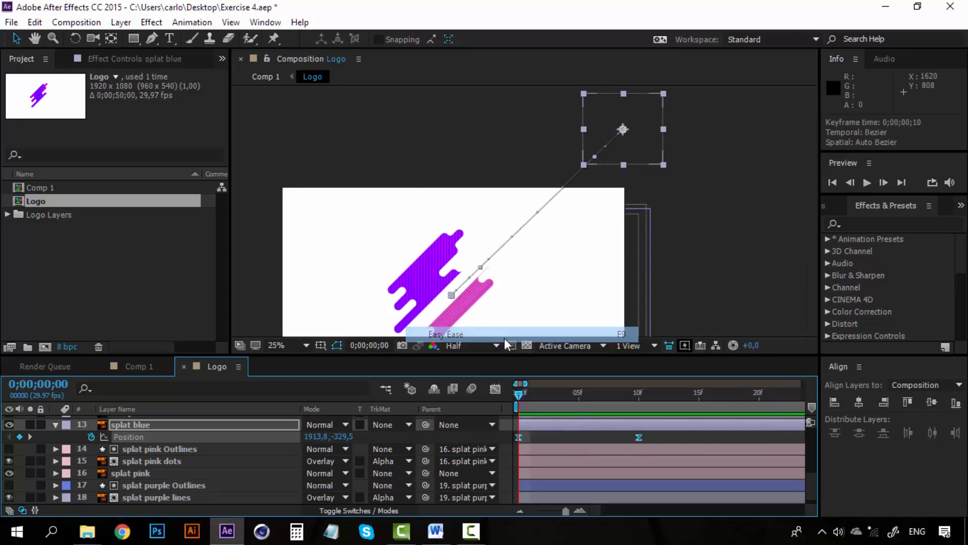
click(556, 437)
Step: Play back the splat blue layer's eased entrance several times from the start of the composition
key(space)
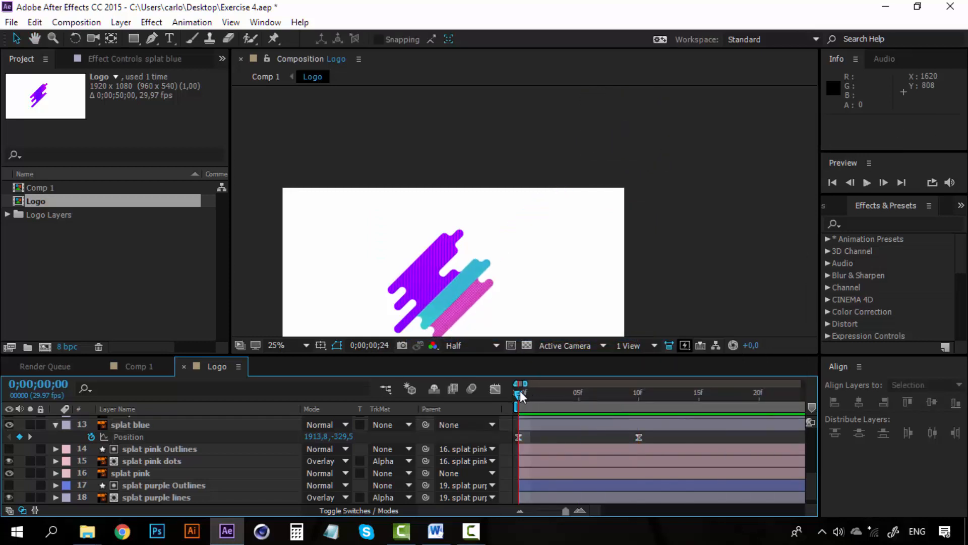
key(space)
key(space)
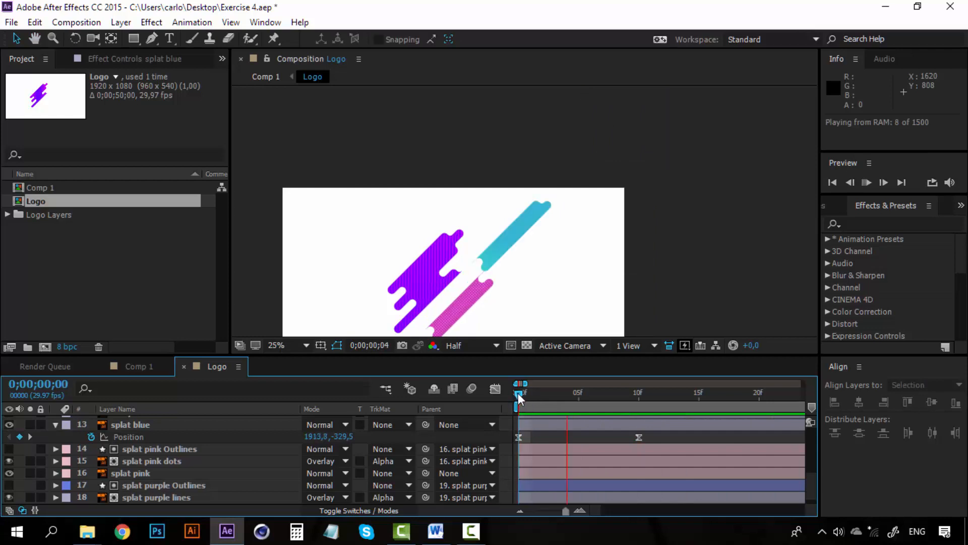
mouse_move(519, 394)
mouse_down()
mouse_move(637, 394)
mouse_move(501, 394)
mouse_up()
key(space)
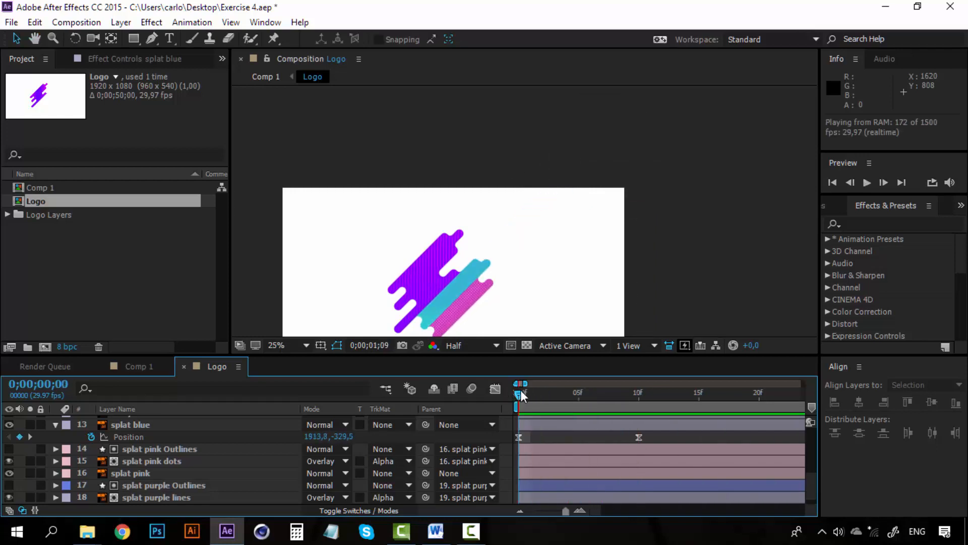
key(space)
key(space)
key(space)
key(space)
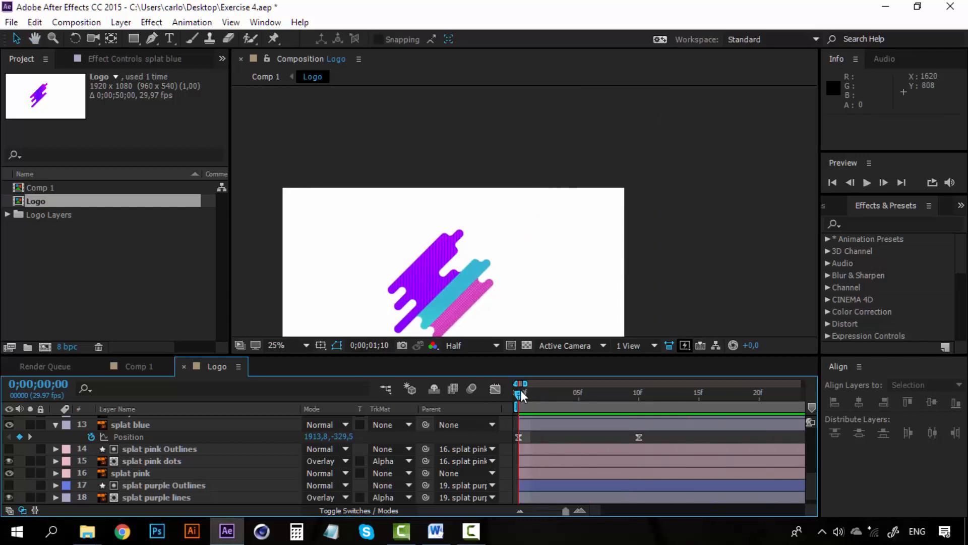
key(space)
Step: Go to 0;00;00;10 and collapse the splat blue layer's properties
drag(521, 394, 638, 395)
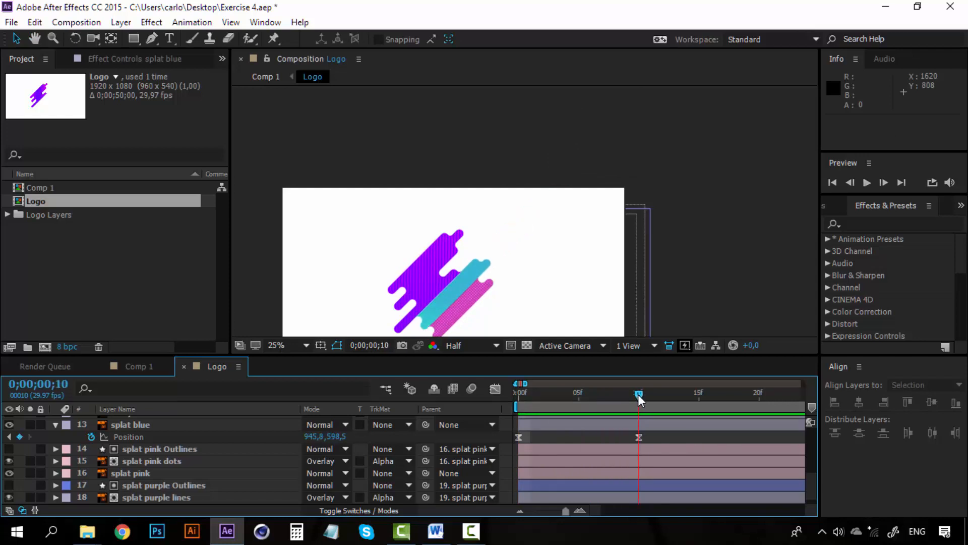
click(55, 424)
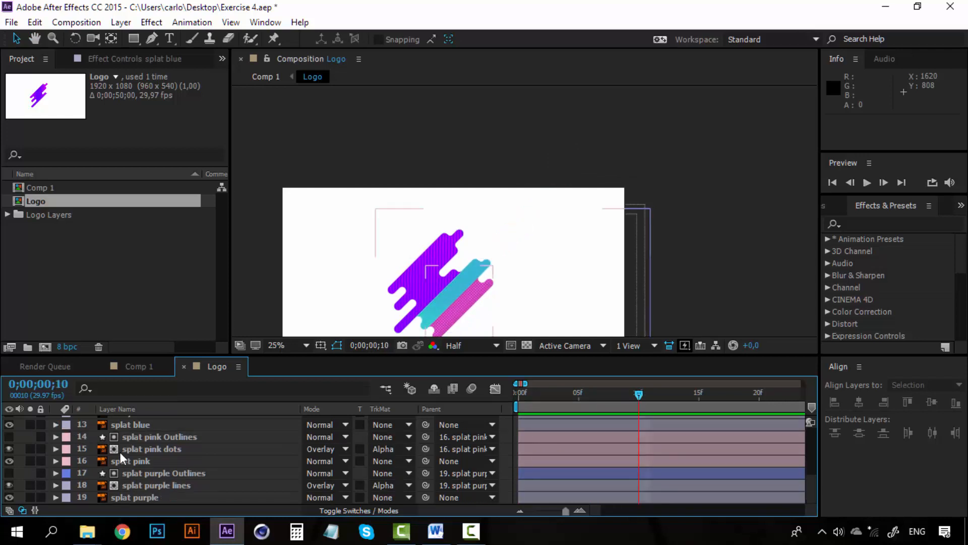
drag(430, 287, 461, 207)
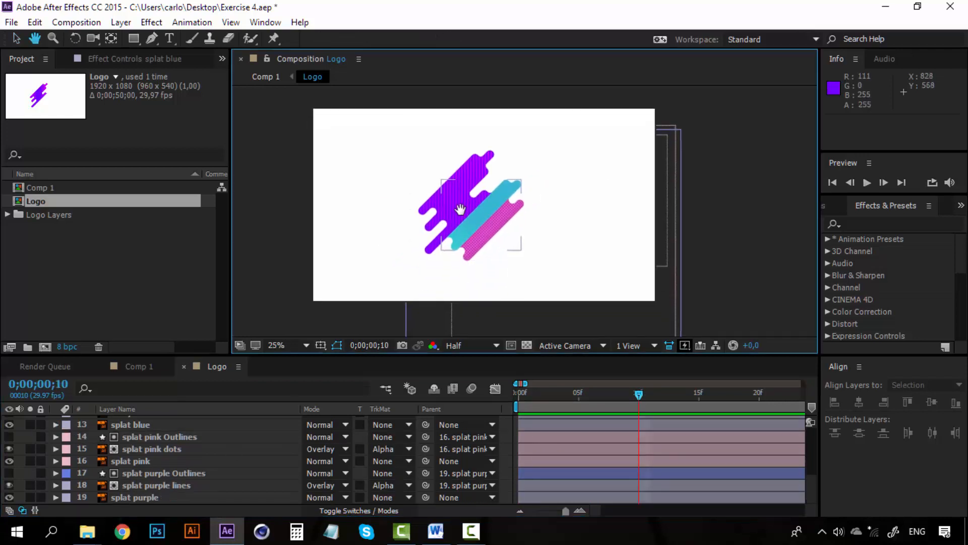
Step: Select the splat pink and splat purple layers together and undo a trial diagonal move of both
click(144, 460)
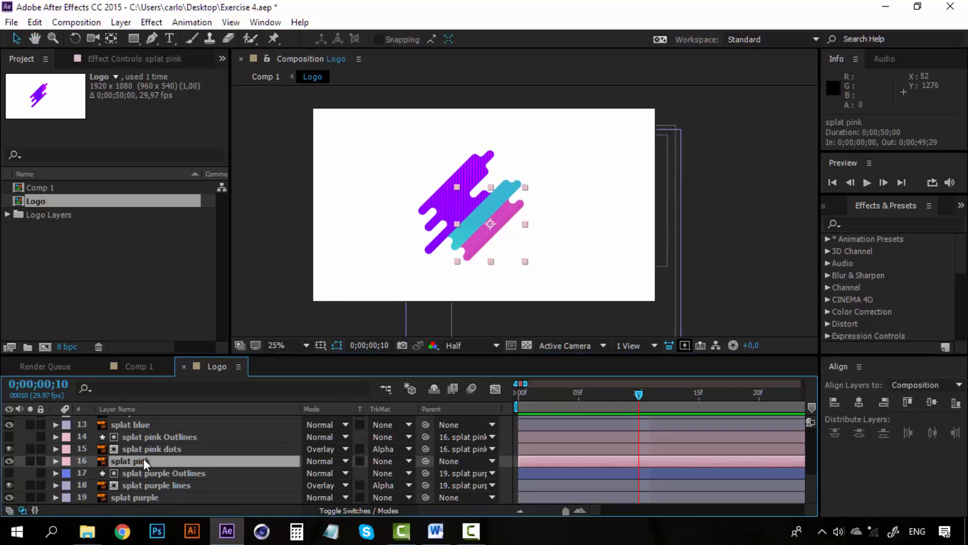
click(146, 440)
click(146, 461)
click(149, 495)
click(151, 461)
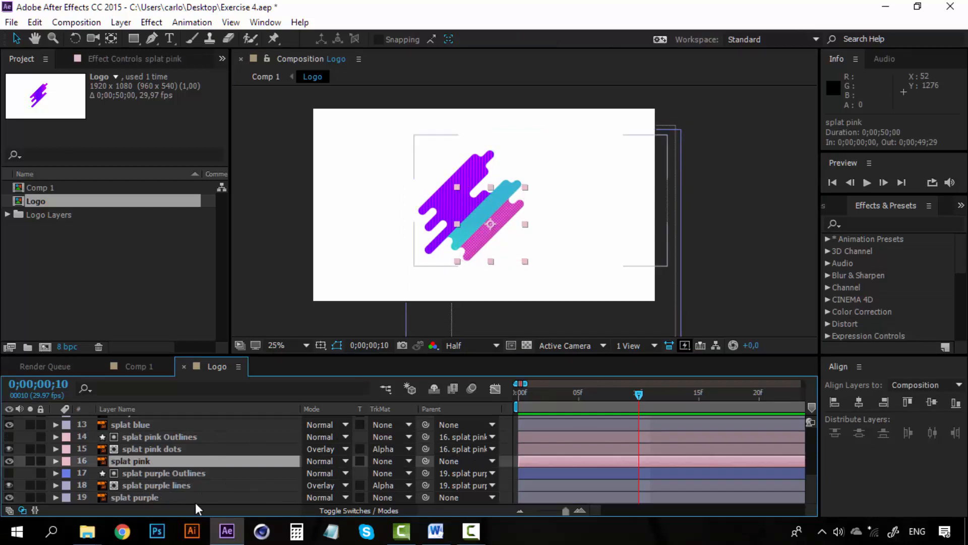
click(160, 495)
click(159, 464)
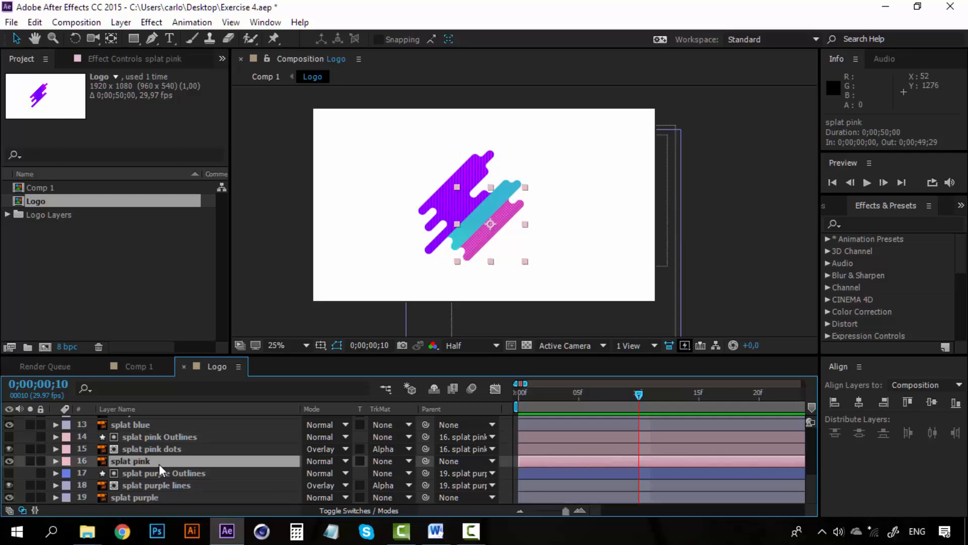
ctrl+click(147, 496)
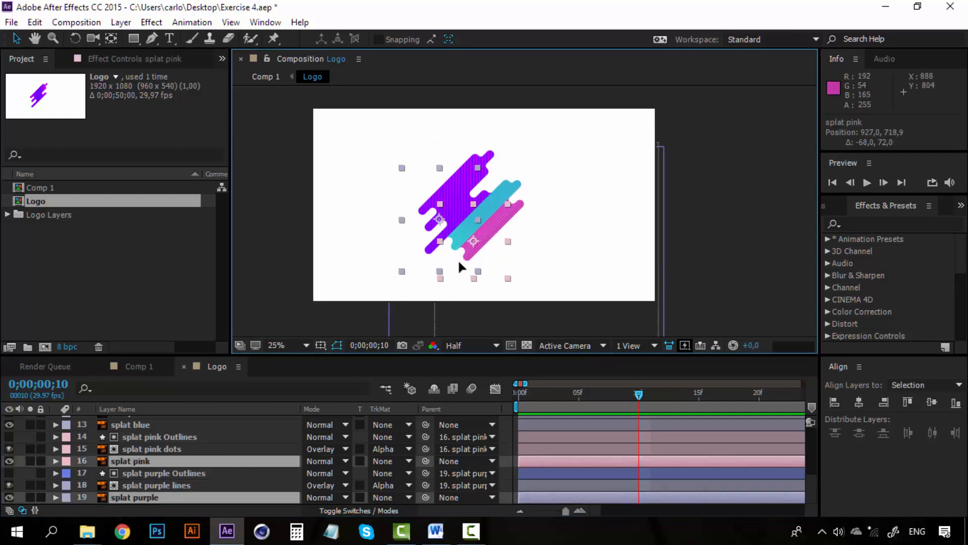
drag(493, 243, 452, 281)
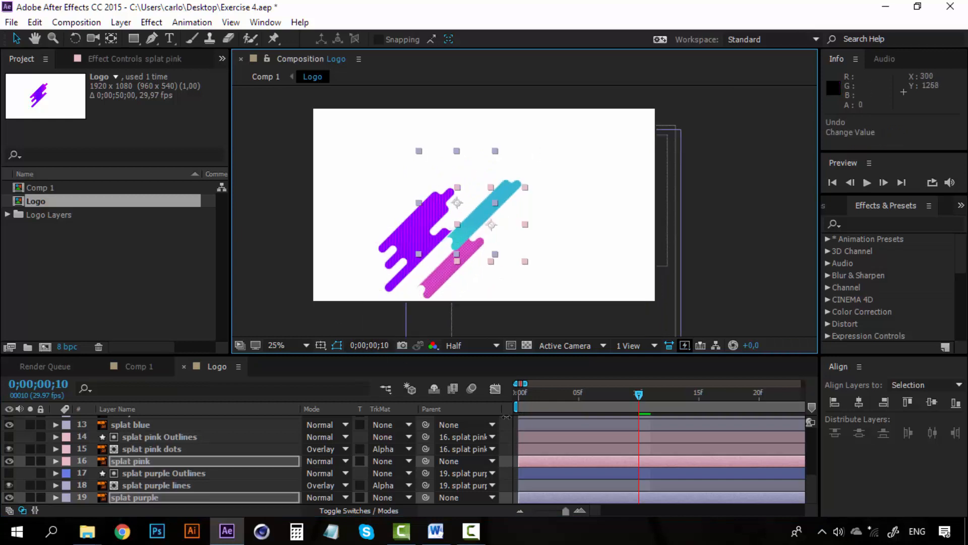
key(ctrl+z)
Step: Start Position keyframing at 0;00;00;00 for the splat pink and splat purple layers
drag(639, 392, 501, 395)
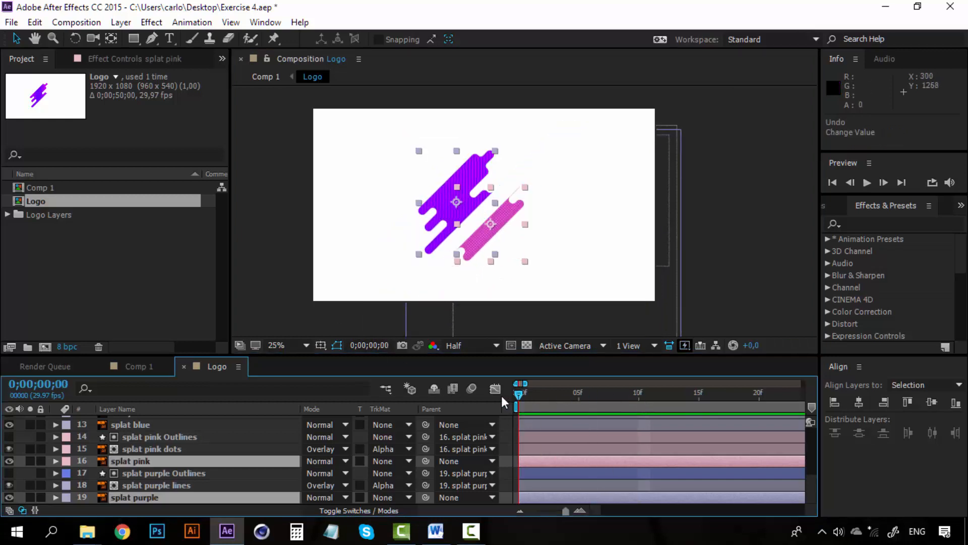
key(p)
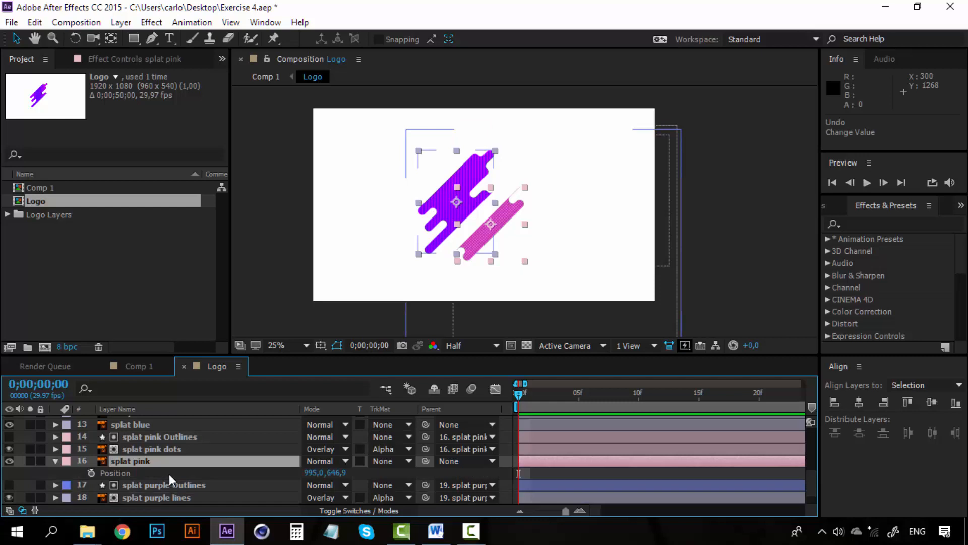
click(91, 473)
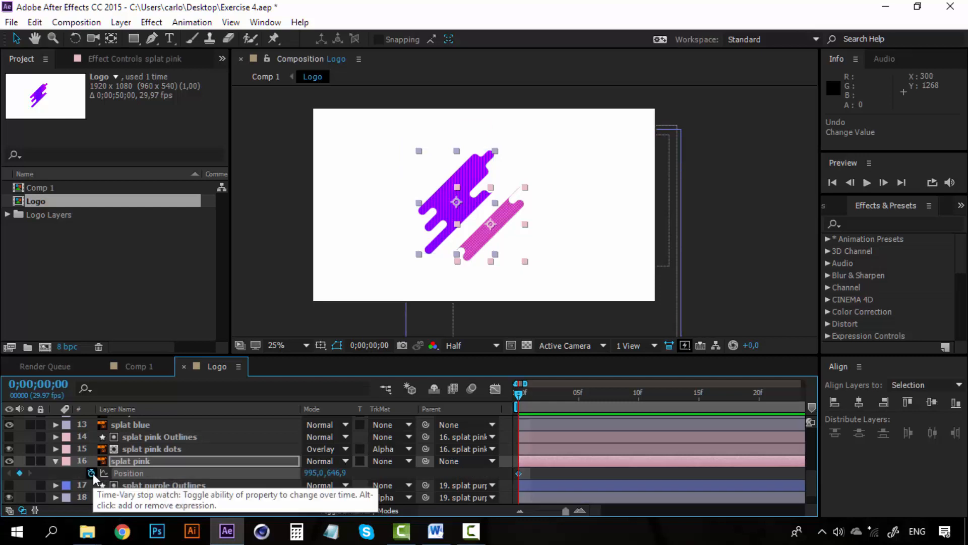
Step: Add Position keyframes at 0;00;00;10 that hold the splat pink and splat purple layers in their logo positions
click(637, 393)
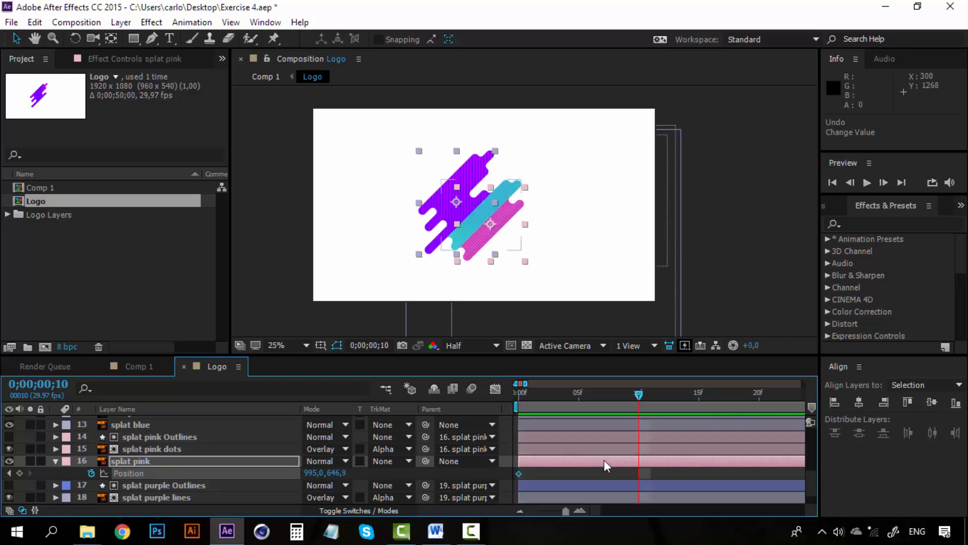
click(20, 472)
scroll(561, 434, down, 2)
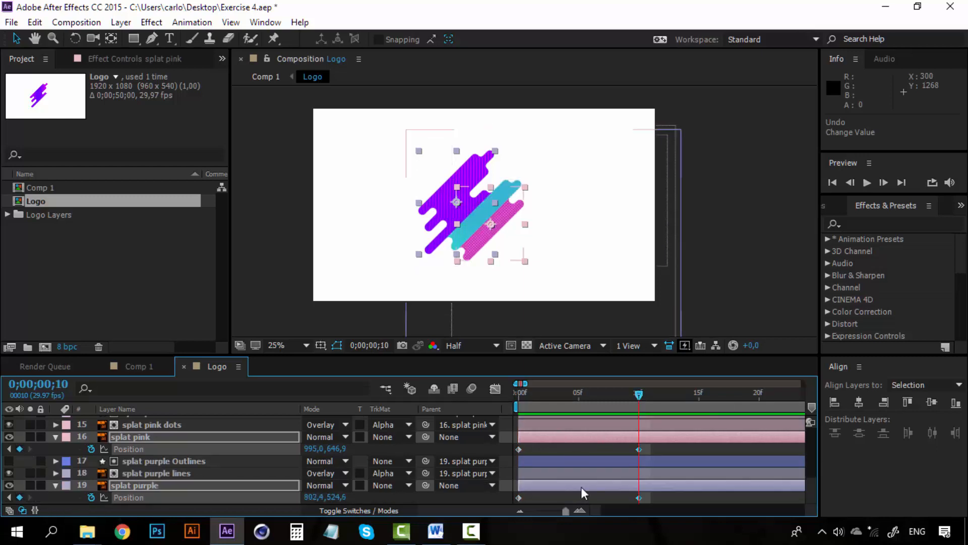
Step: At 0;00;00;00, move both splats diagonally beyond the canvas's lower left corner, splat pink to about 3, 1551 and splat purple to about -190, 1429
drag(639, 395, 511, 395)
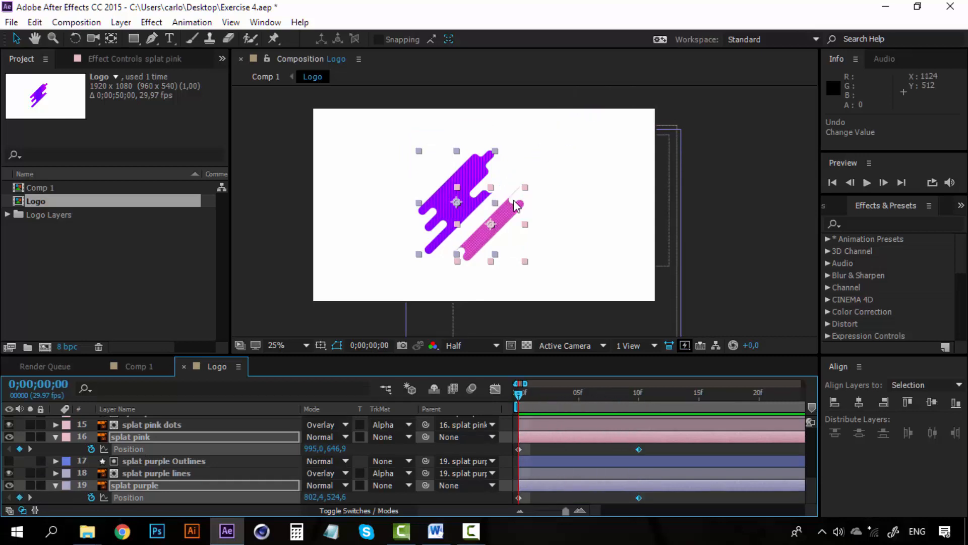
scroll(499, 234, down, 2)
drag(513, 213, 428, 292)
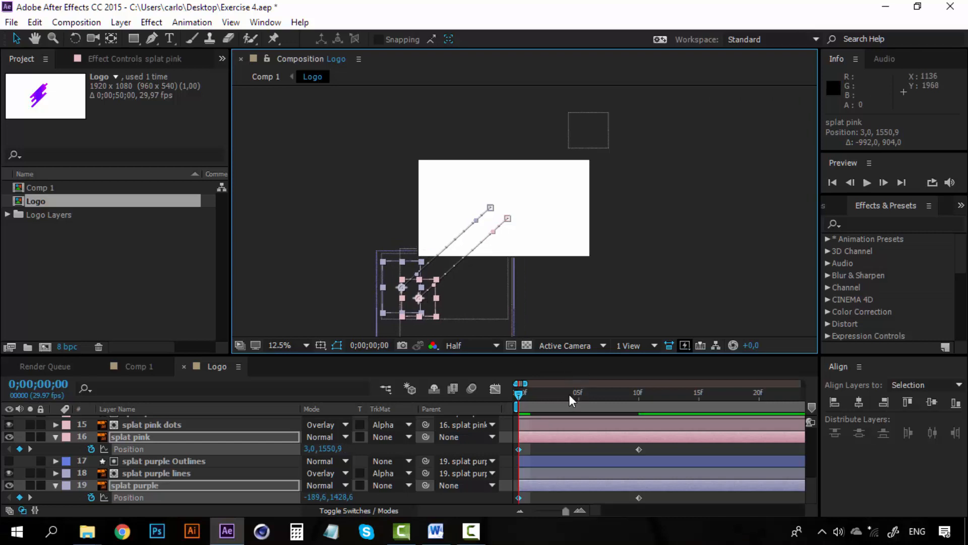
Step: Scrub through and play back the splats' combined entrance to check how they meet in the logo
drag(570, 395, 508, 400)
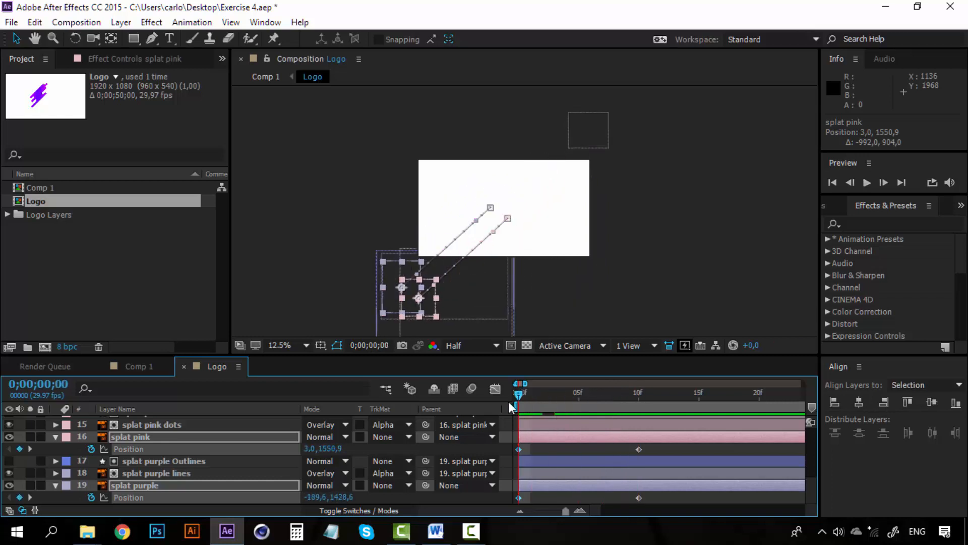
key(period)
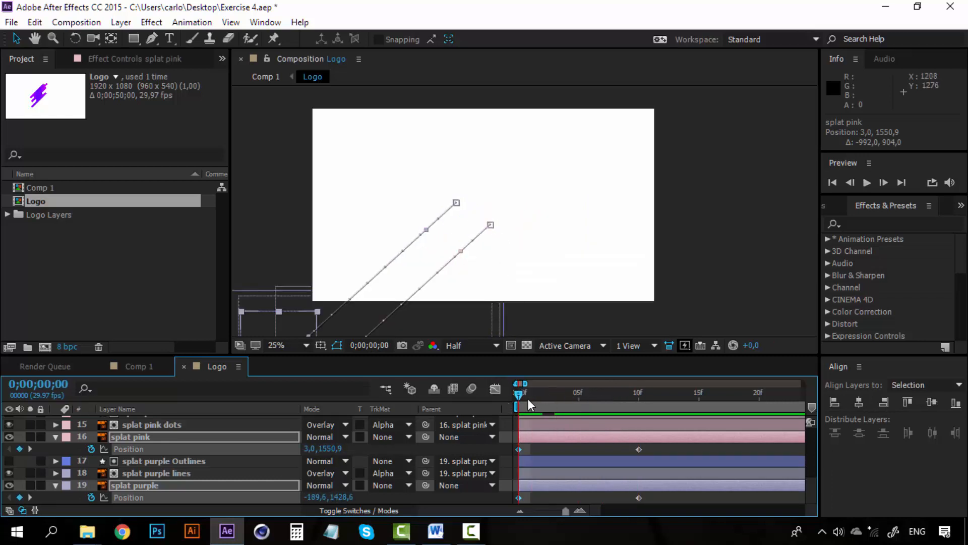
key(space)
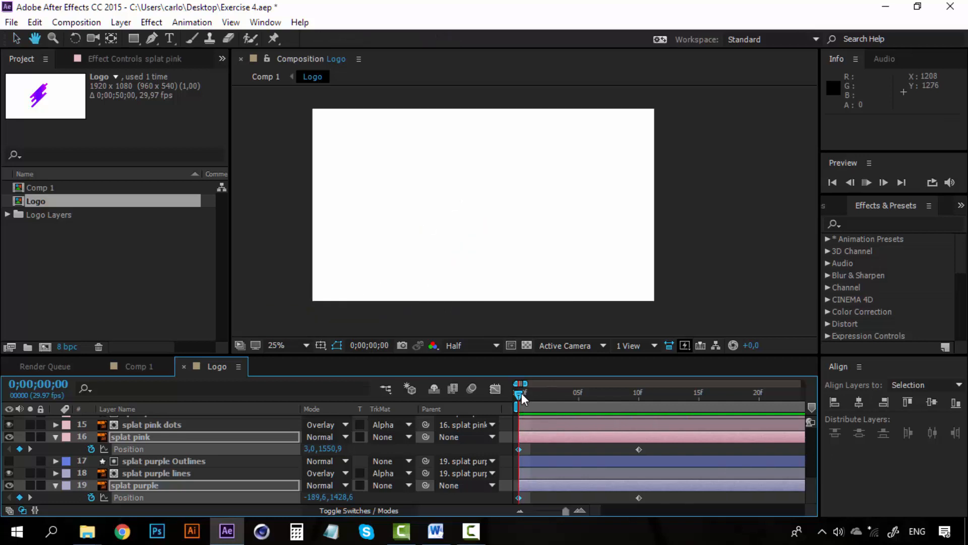
key(space)
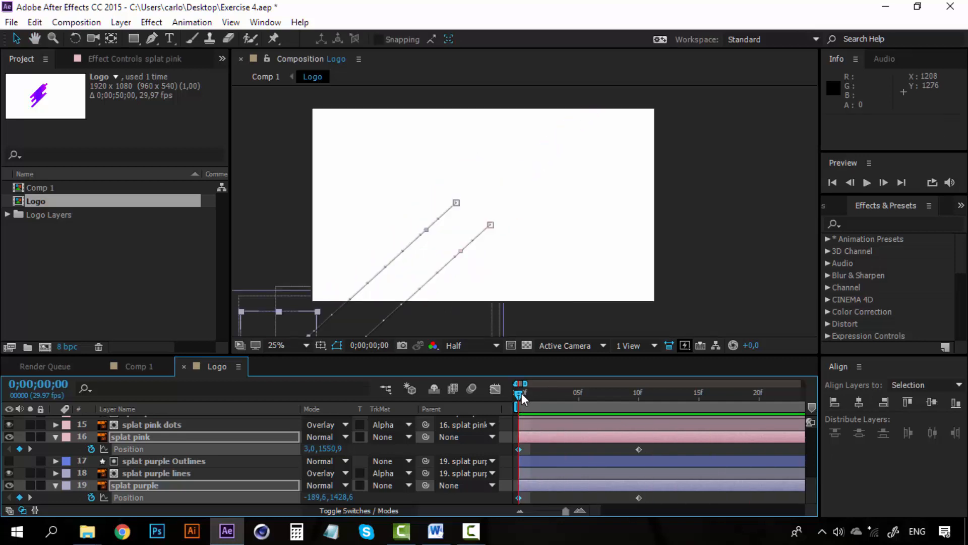
key(space)
key(space)
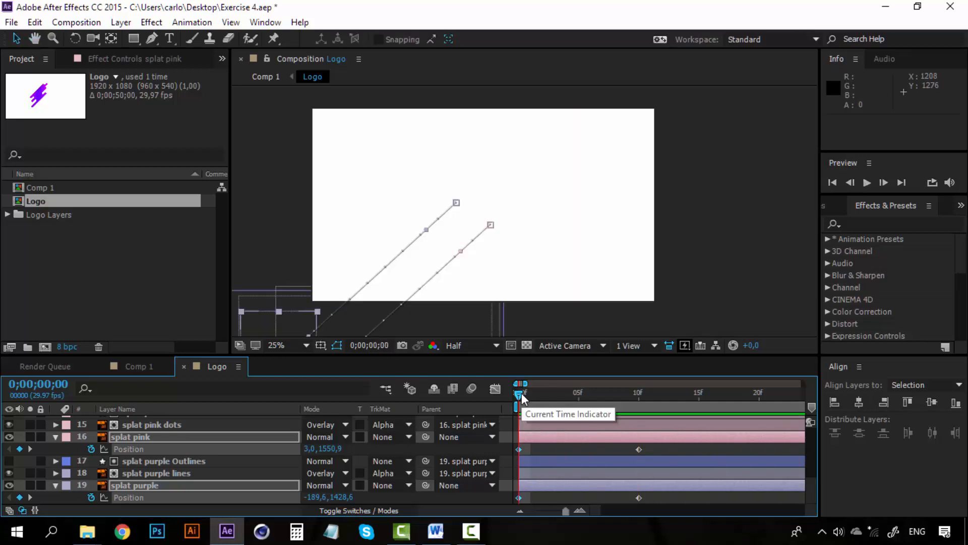
key(space)
key(space)
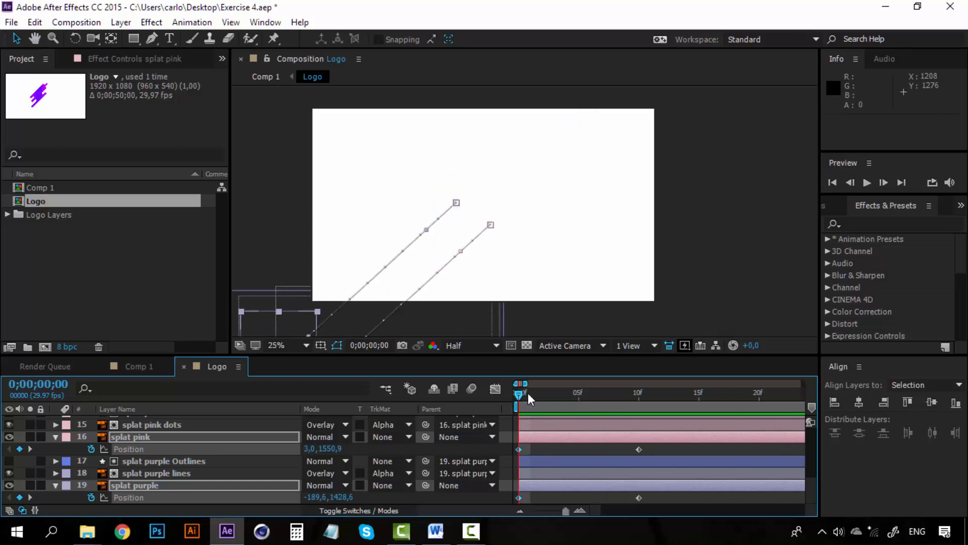
drag(528, 392, 569, 395)
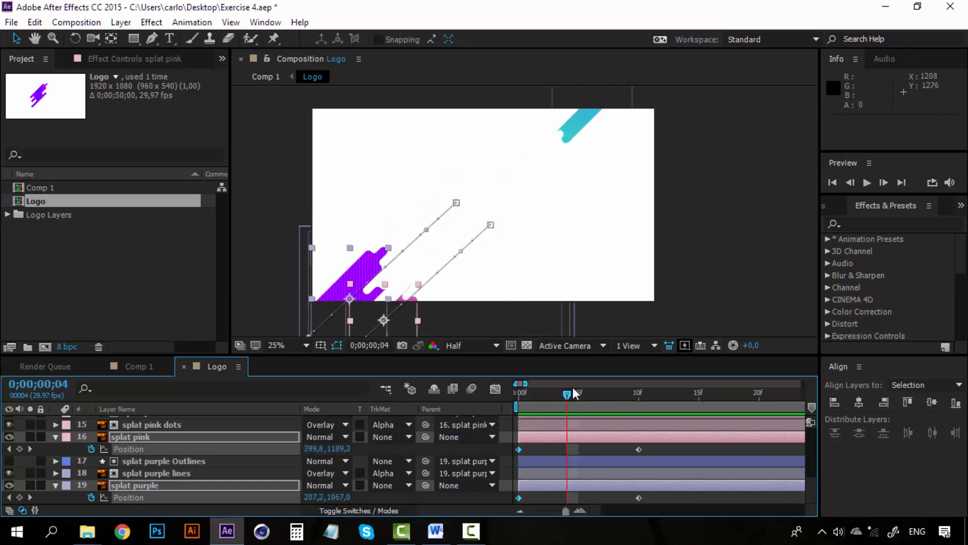
key(space)
key(space)
drag(574, 393, 518, 393)
key(space)
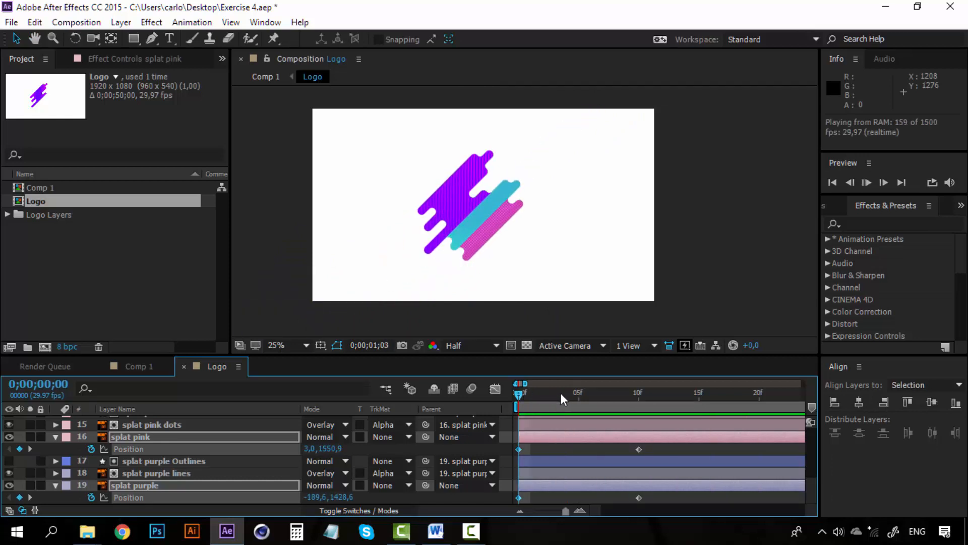
key(space)
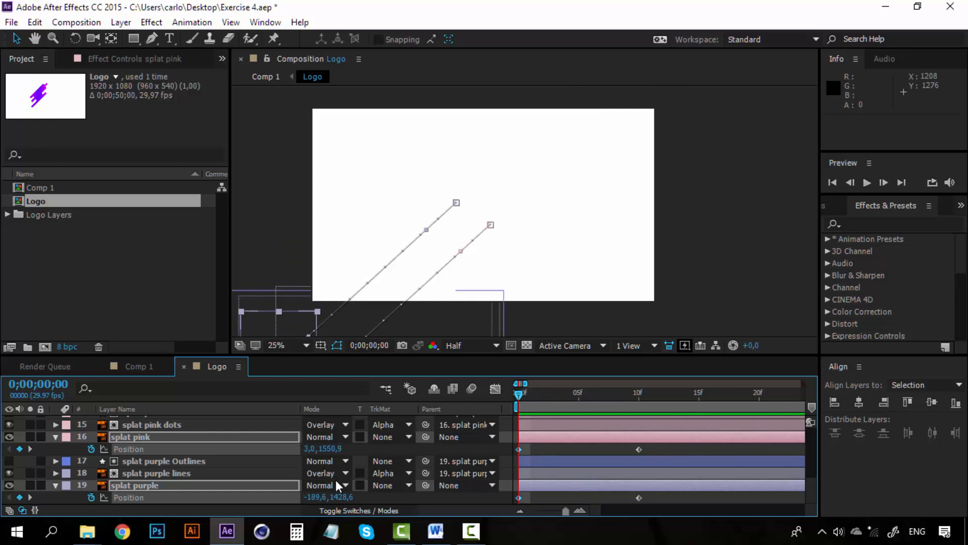
Step: Enable motion blur on the splat pink and splat purple layers and in the composition, and inspect the blur at 0;00;00;08
click(376, 510)
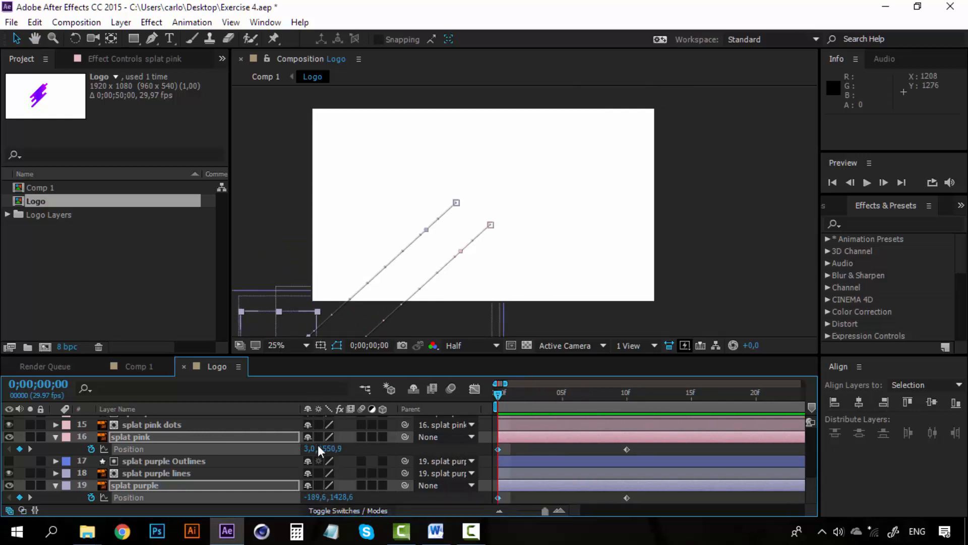
click(362, 436)
click(361, 484)
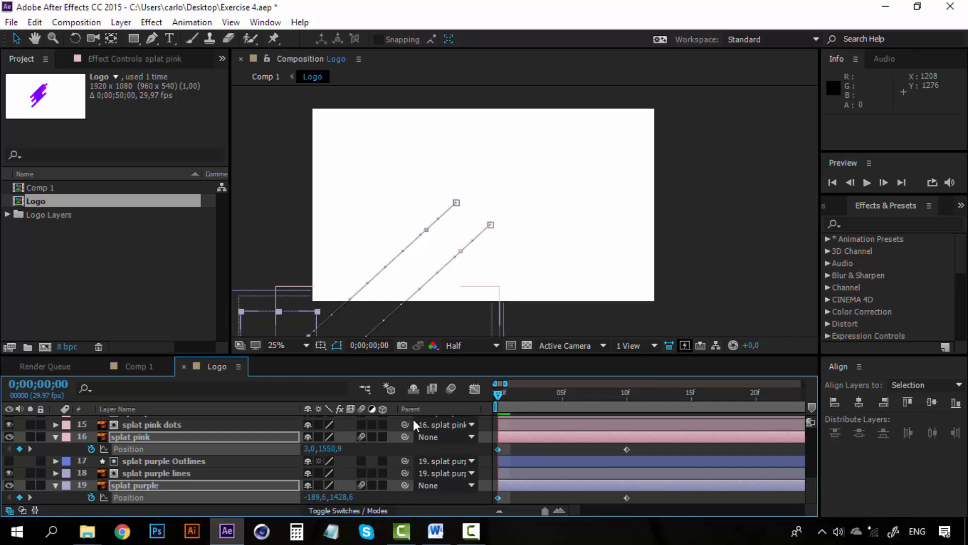
click(450, 389)
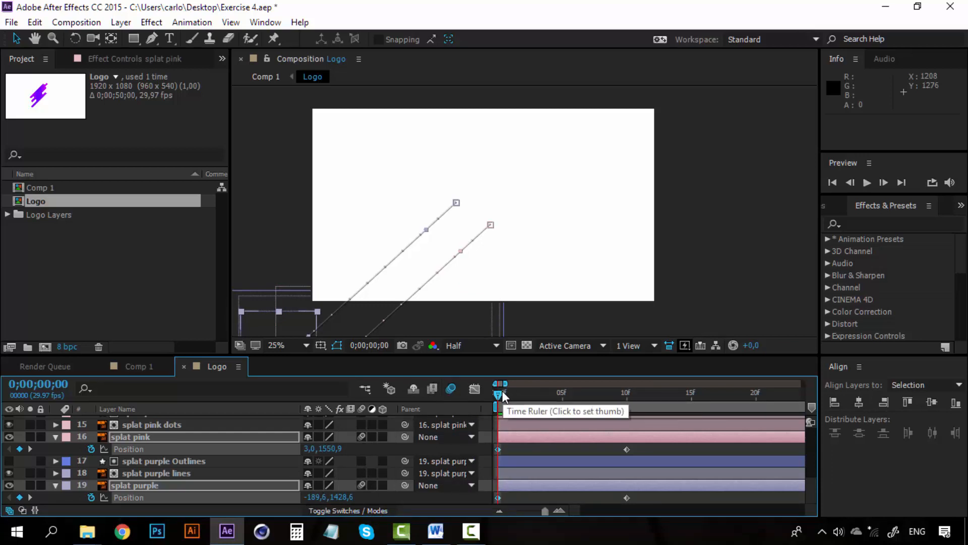
key(space)
drag(497, 391, 594, 384)
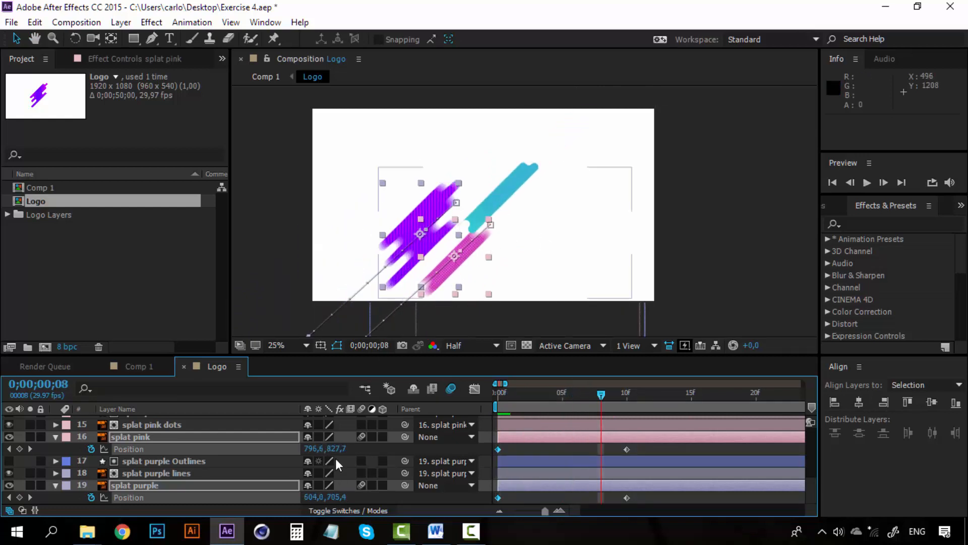
Step: Enable motion blur on the splat blue layer and play back the three splats' entrance from 0;00;00;00
scroll(355, 444, up, 2)
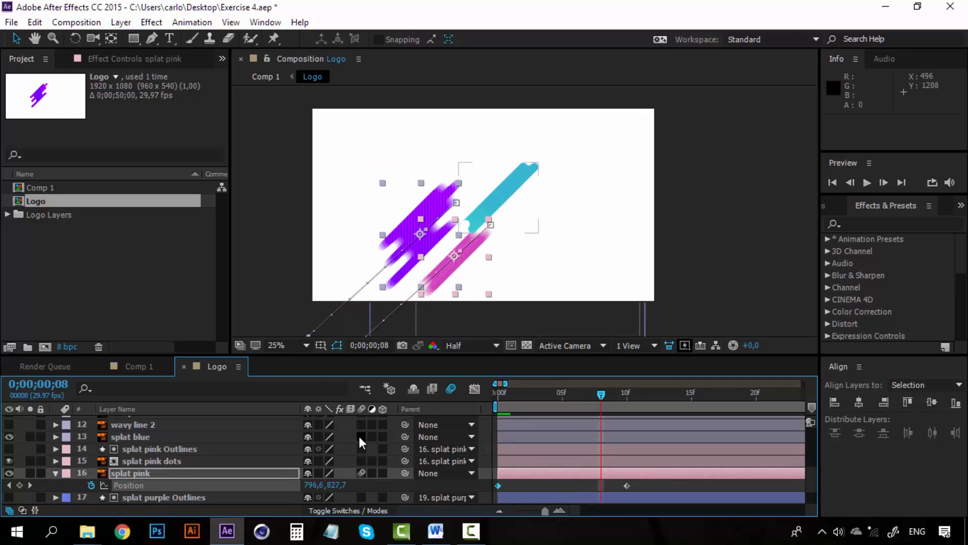
click(361, 436)
drag(604, 395, 482, 381)
key(space)
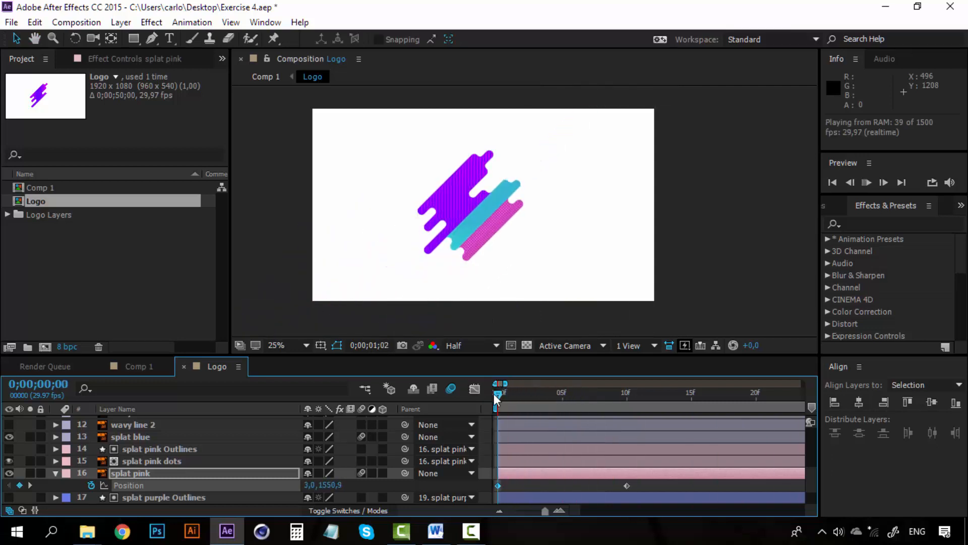
key(space)
key(space)
key(space)
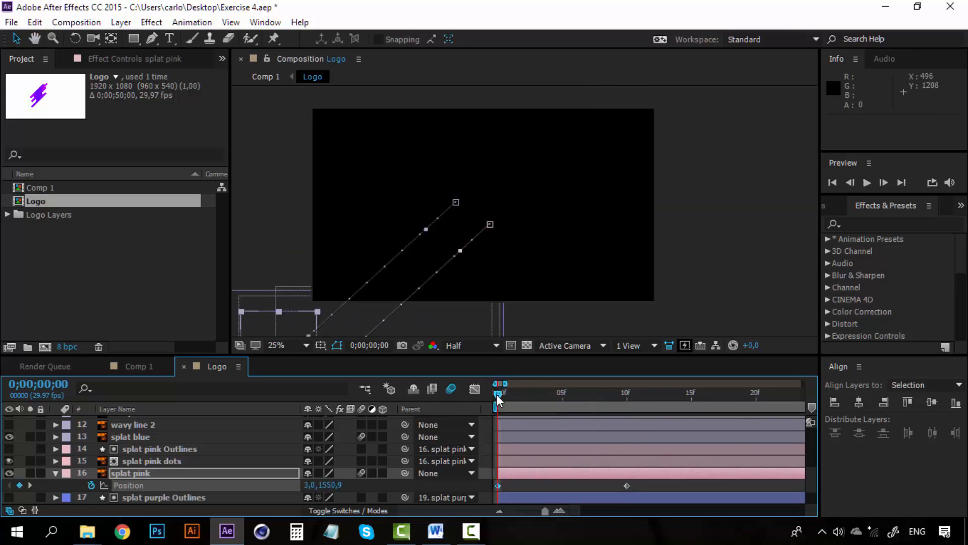
key(space)
key(space)
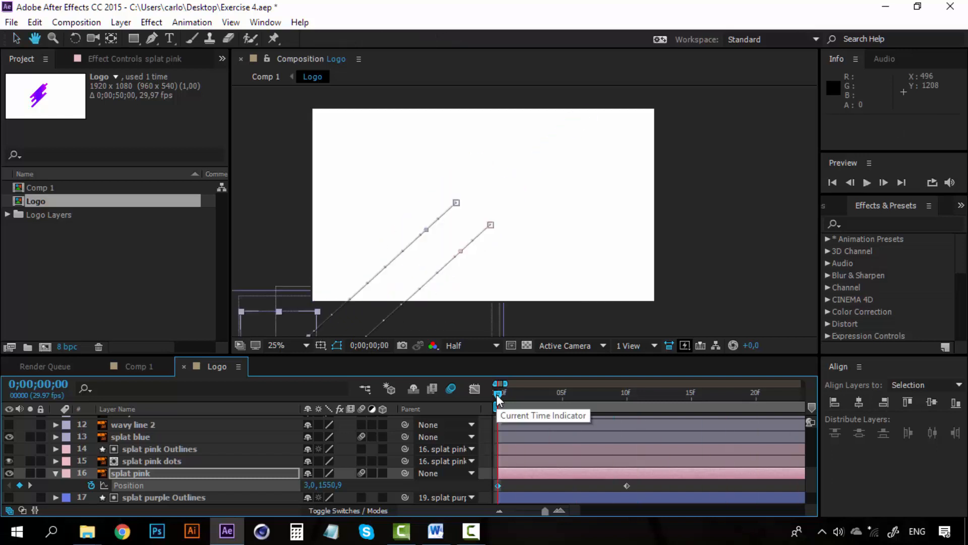
key(space)
Step: Set the current time to 0;00;00;10, where the splats land, and turn off motion blur for the composition
drag(496, 394, 628, 387)
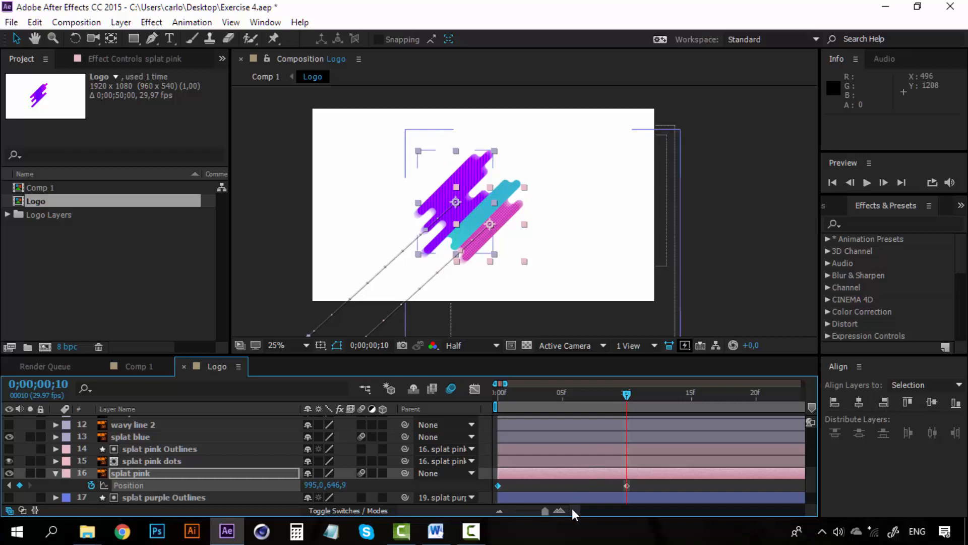
drag(573, 509, 574, 513)
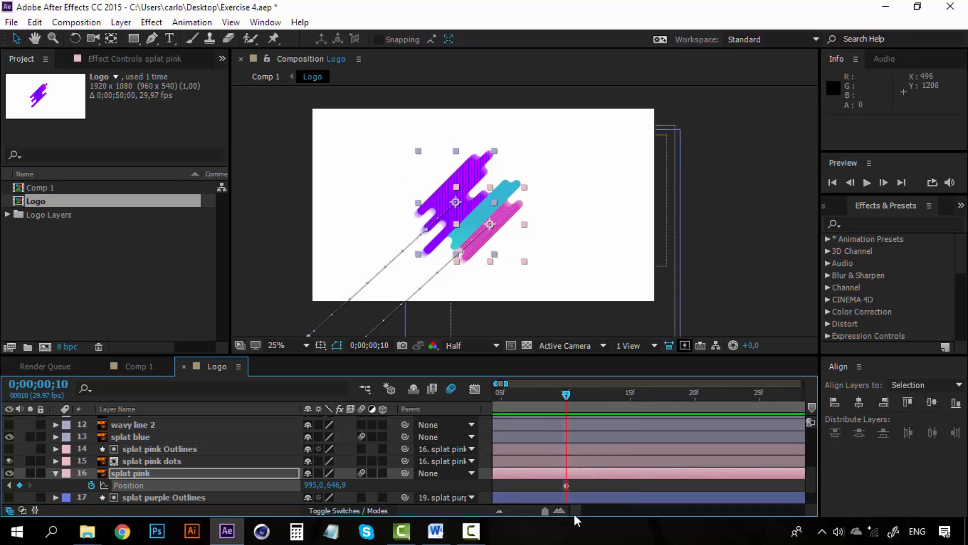
drag(569, 392, 565, 391)
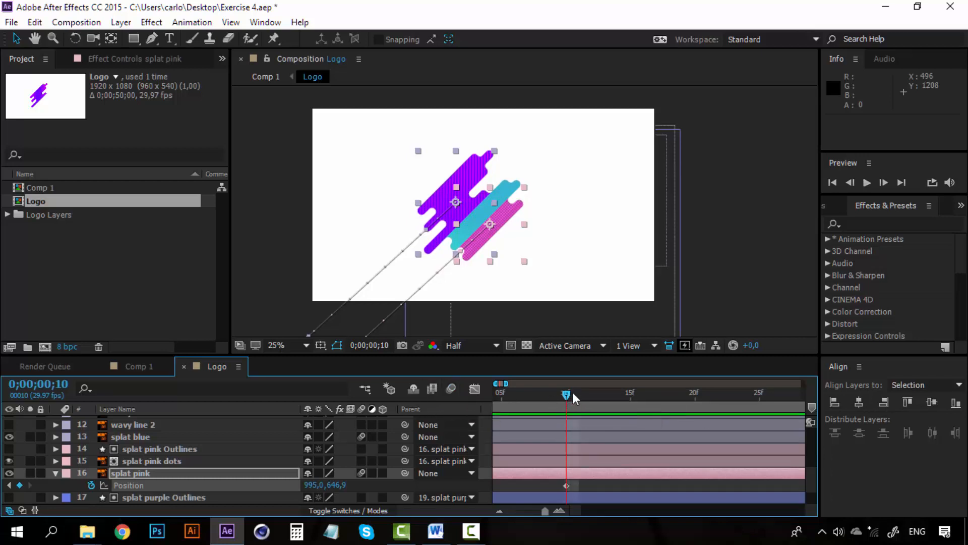
Step: Collapse the displayed Position properties of the splat pink and splat purple layers
scroll(91, 488, up, 3)
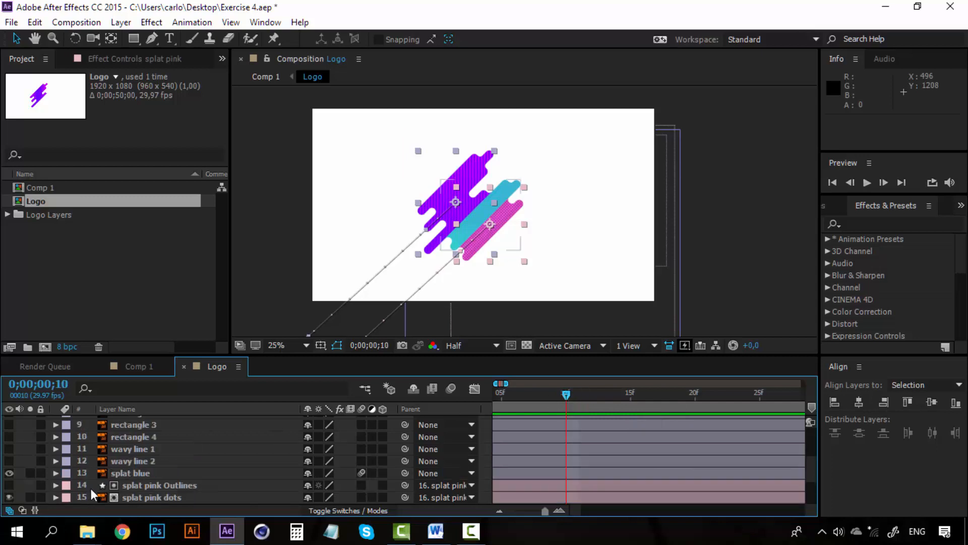
scroll(91, 488, down, 3)
click(119, 472)
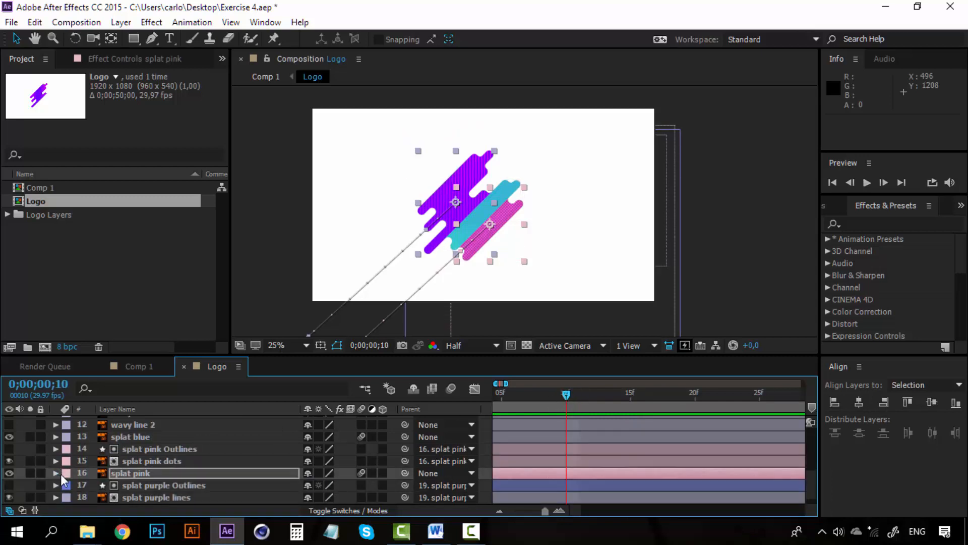
scroll(141, 475, down, 1)
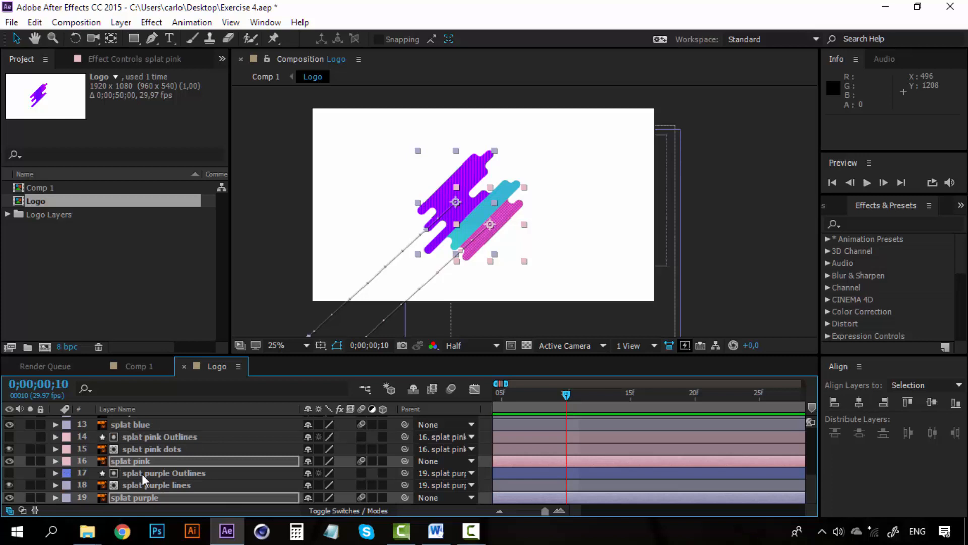
Step: Assign the Purple label color to the splat purple Outlines, splat purple lines and splat purple layers
click(143, 488)
click(153, 463)
click(152, 476)
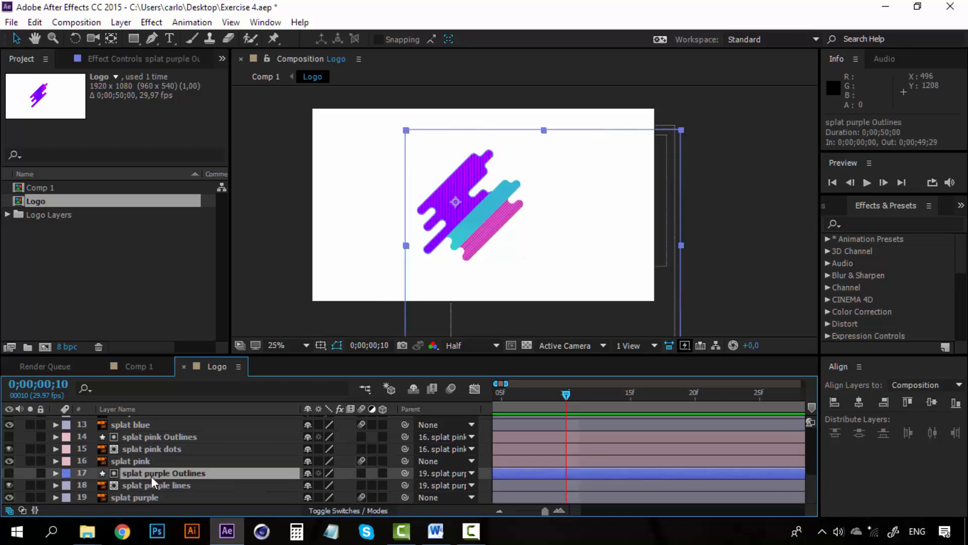
shift+click(145, 494)
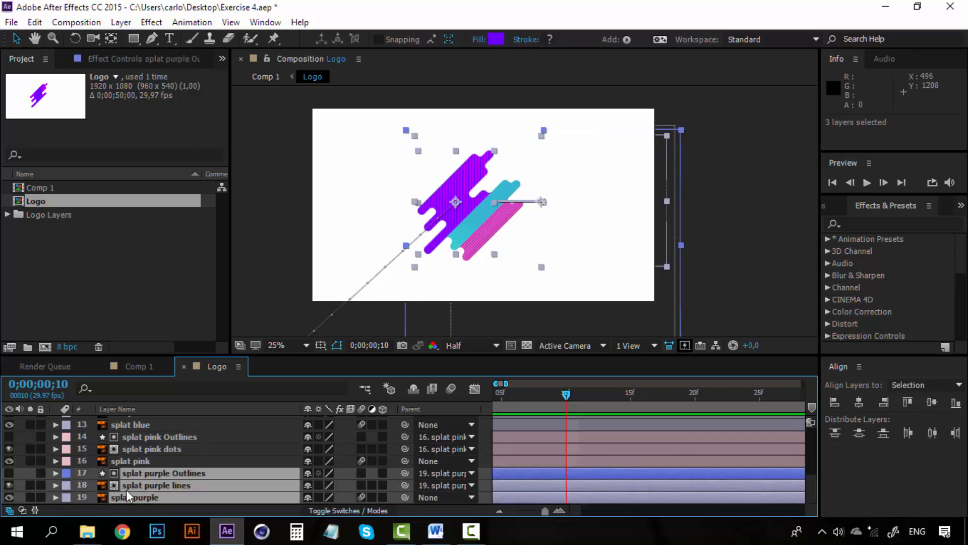
click(68, 473)
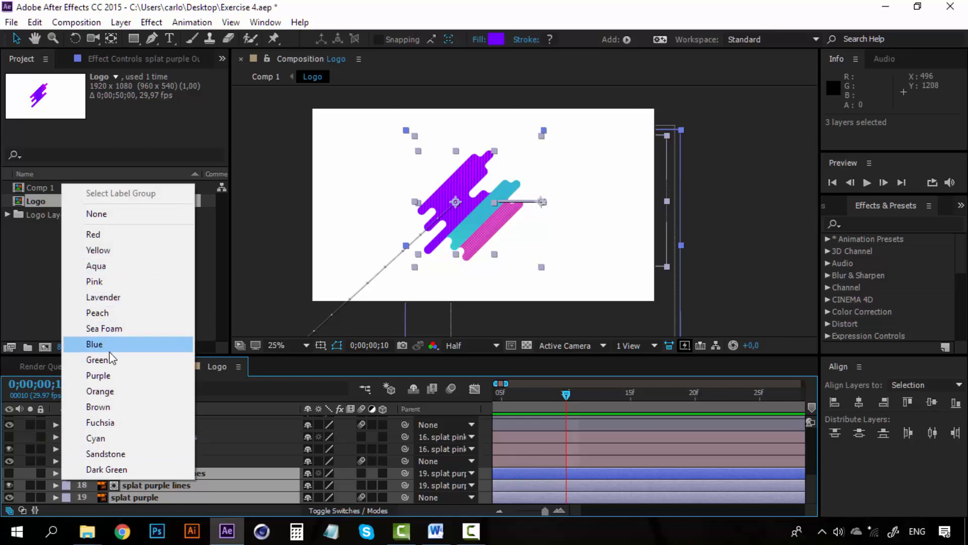
click(107, 377)
Step: Assign the Blue label color to the splat blue layer
scroll(144, 487, up, 3)
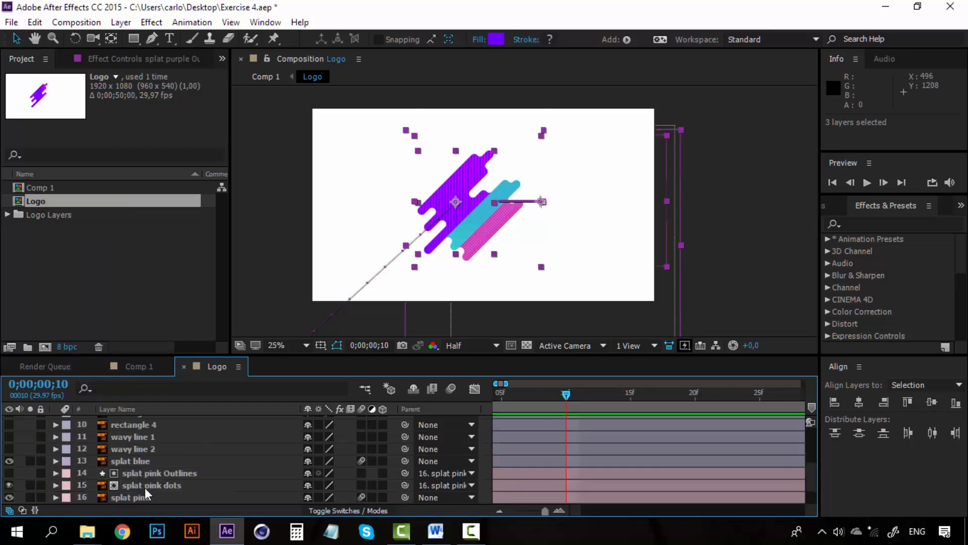
click(136, 459)
click(65, 460)
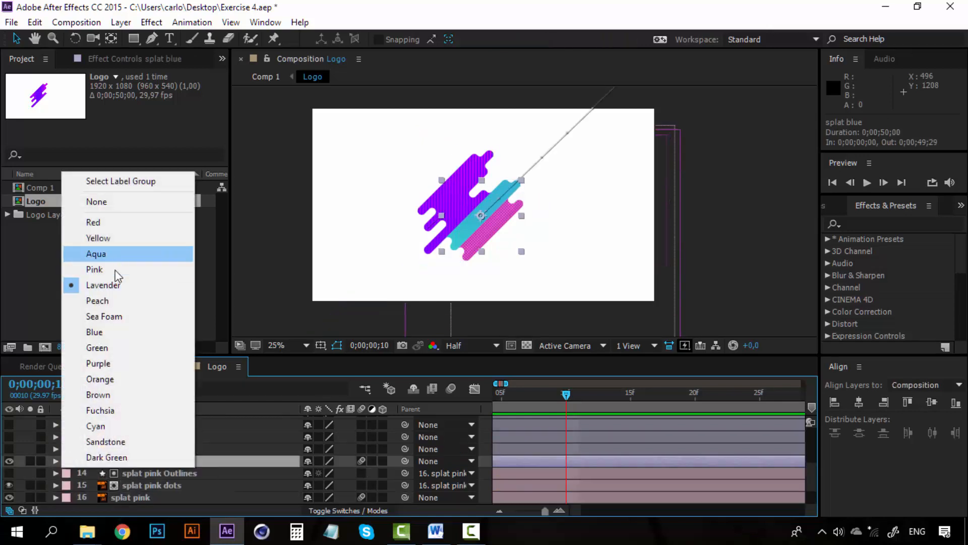
click(103, 331)
scroll(134, 473, down, 3)
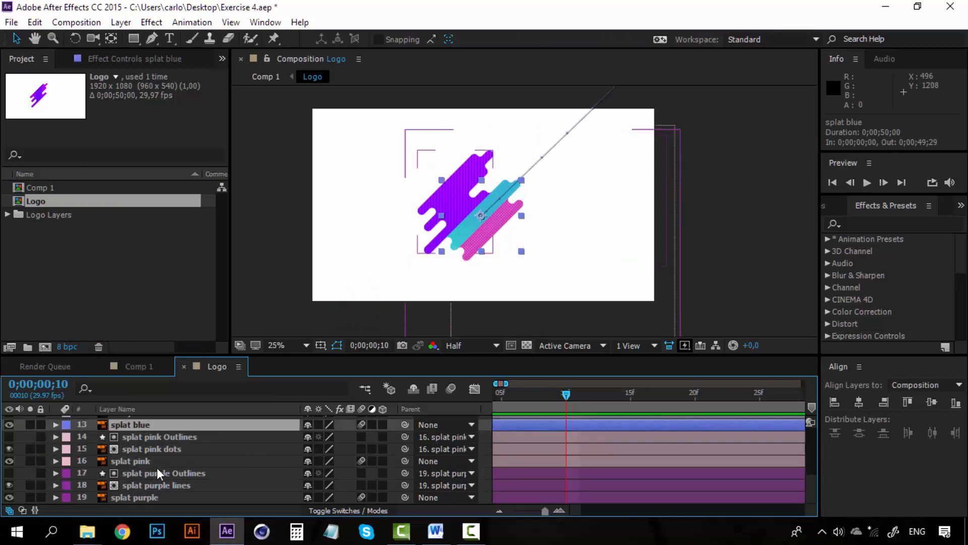
Step: Make the rectangle 1, rectangle 2, rectangle 3 and rectangle 4 layers visible and save the project
scroll(157, 467, up, 6)
click(134, 485)
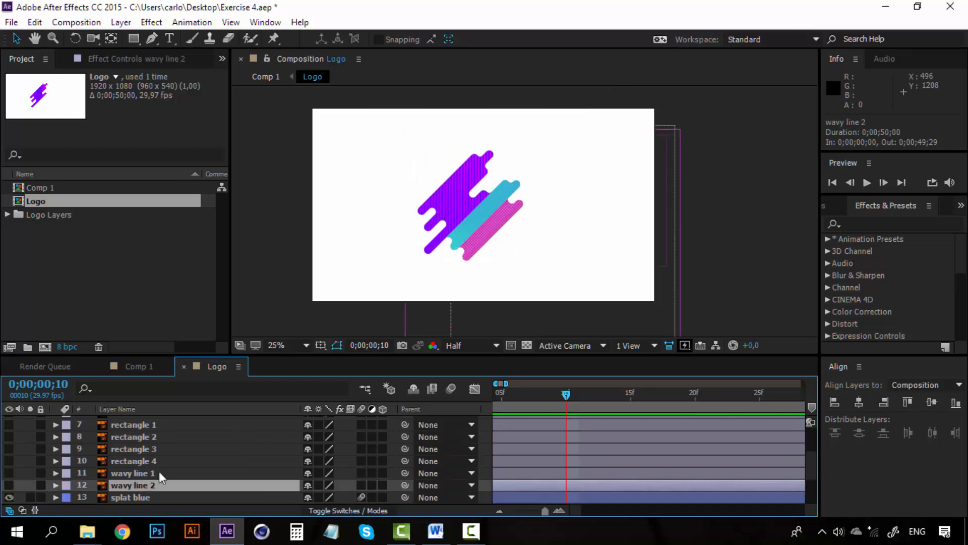
scroll(129, 476, up, 3)
scroll(128, 473, down, 1)
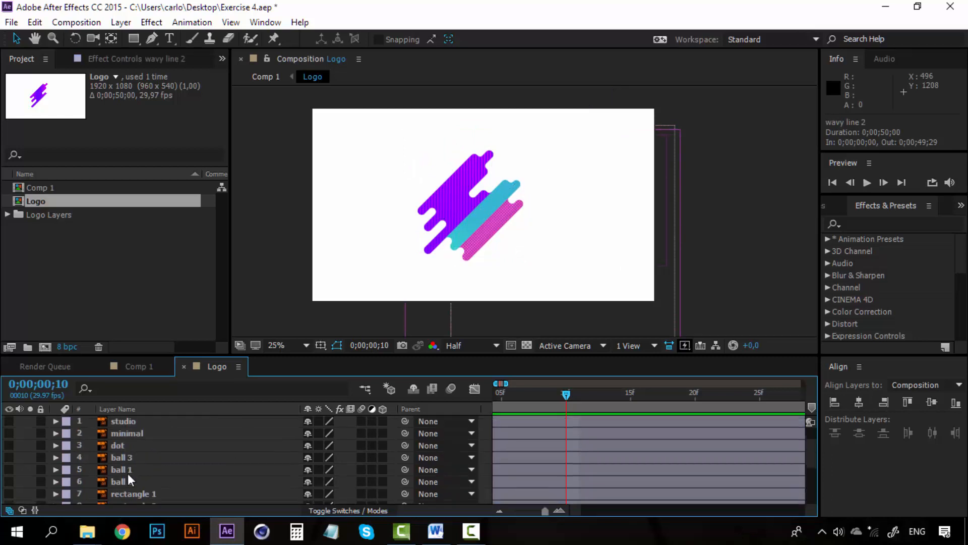
click(9, 458)
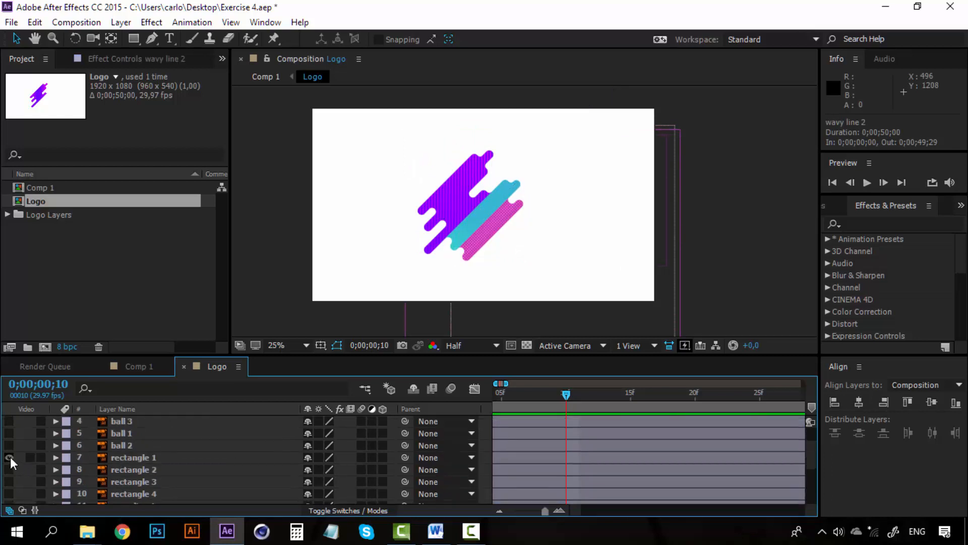
drag(9, 482, 8, 489)
scroll(133, 486, down, 3)
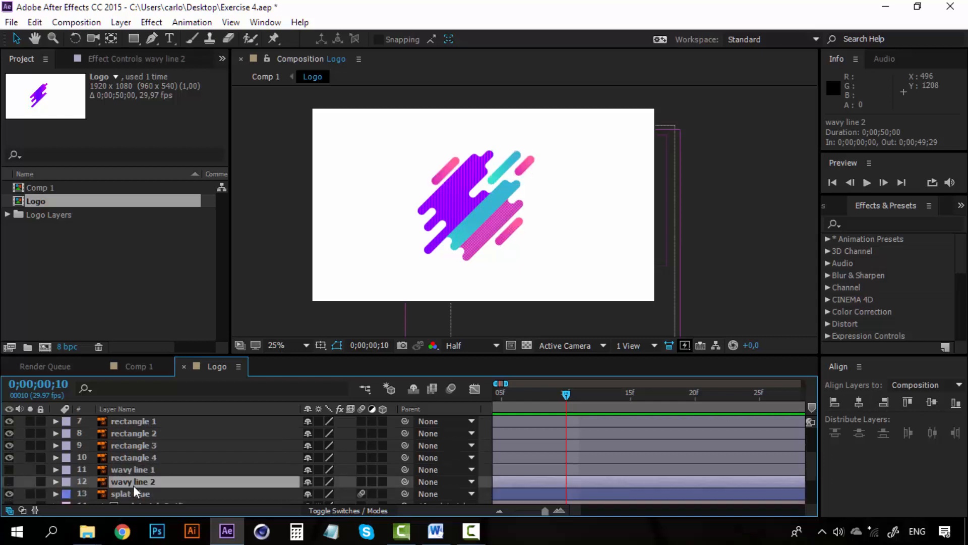
scroll(133, 485, up, 3)
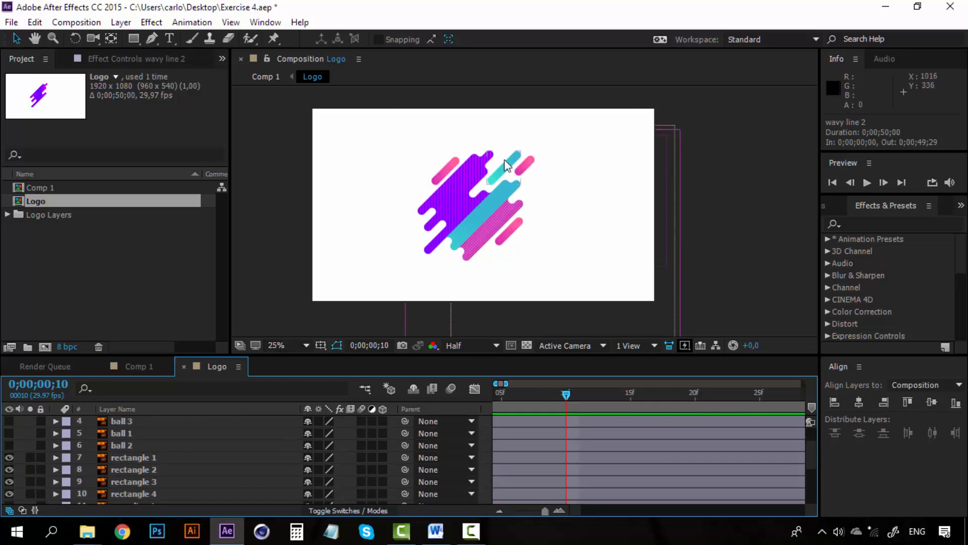
key(ctrl+s)
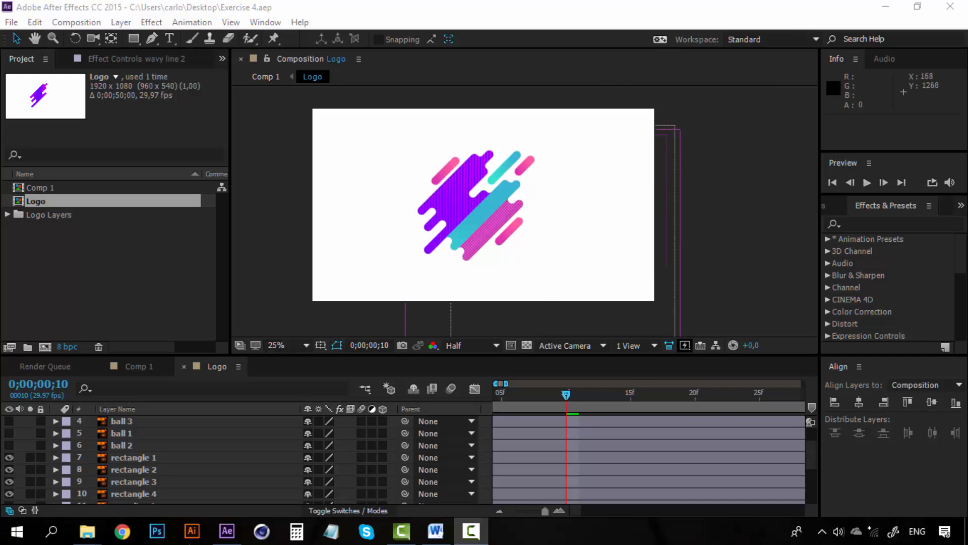
Step: Reveal the splat purple layer's Position property and line up the current time with its keyframe at 0;00;00;10
scroll(170, 466, down, 3)
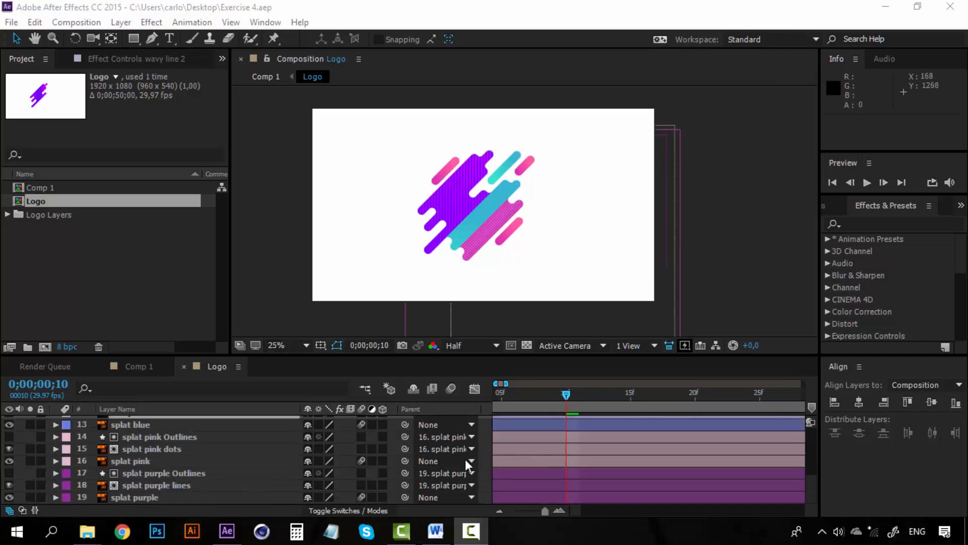
scroll(156, 455, up, 2)
scroll(147, 461, down, 2)
click(141, 495)
key(p)
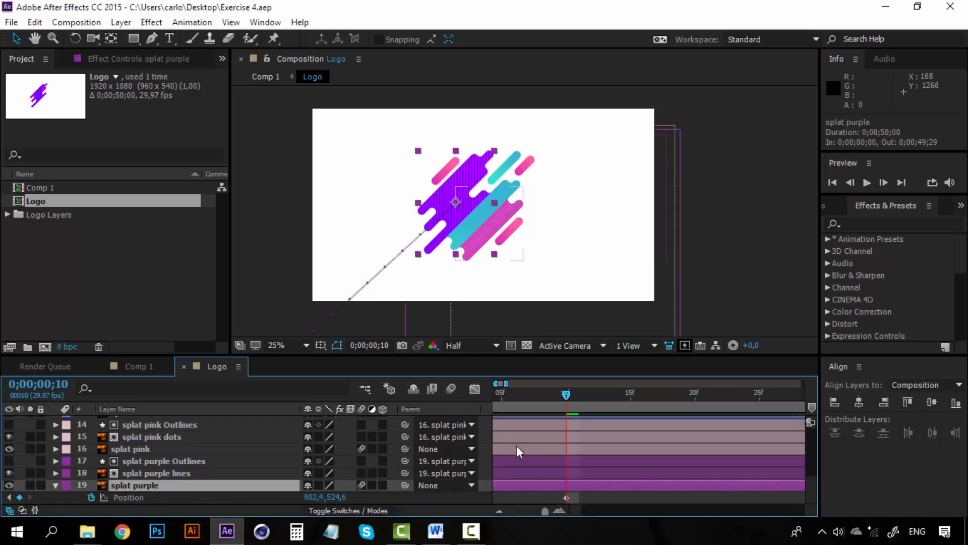
mouse_move(567, 393)
mouse_down()
mouse_move(537, 394)
mouse_move(567, 391)
mouse_up()
Step: With no layer selected, add a composition marker at 0;00;00;10, and collapse the splat purple layer
click(670, 289)
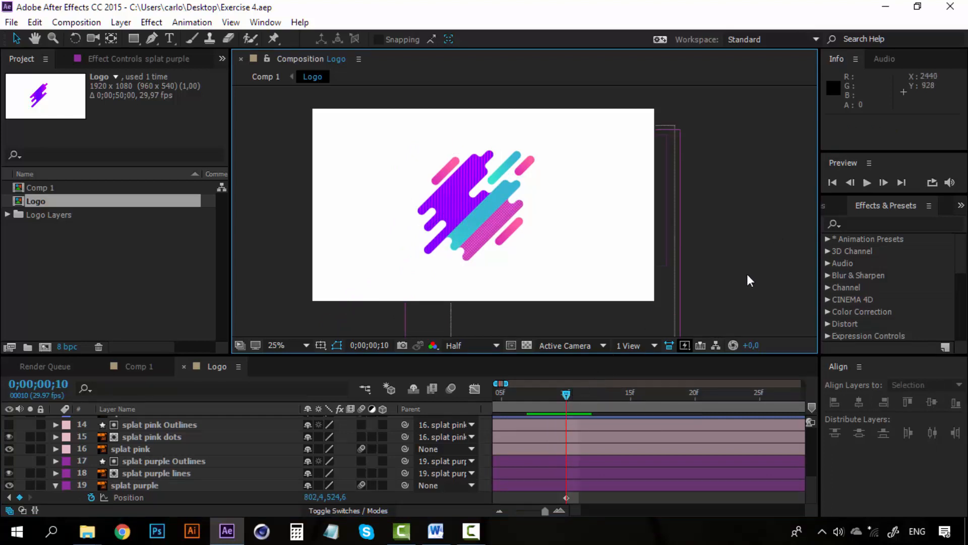
click(568, 417)
scroll(570, 452, up, 5)
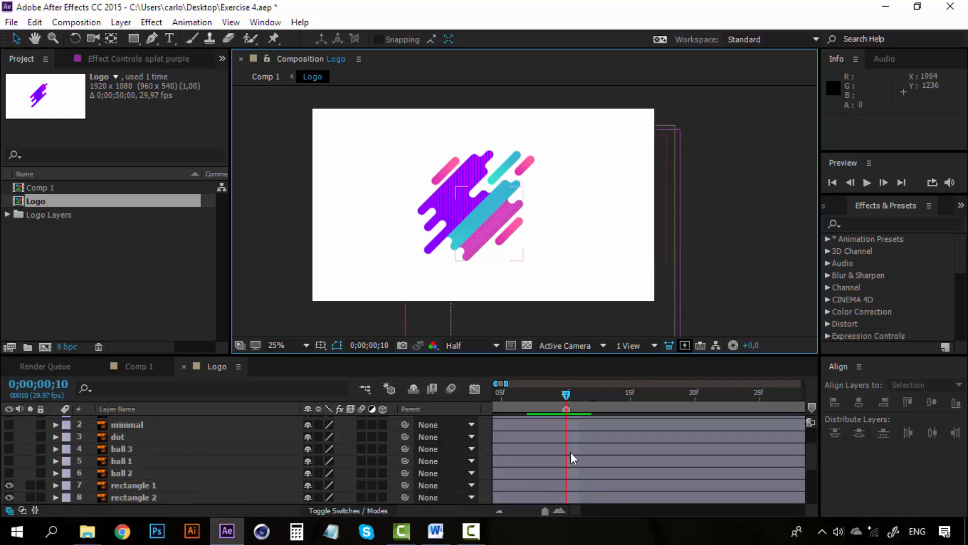
scroll(570, 452, down, 5)
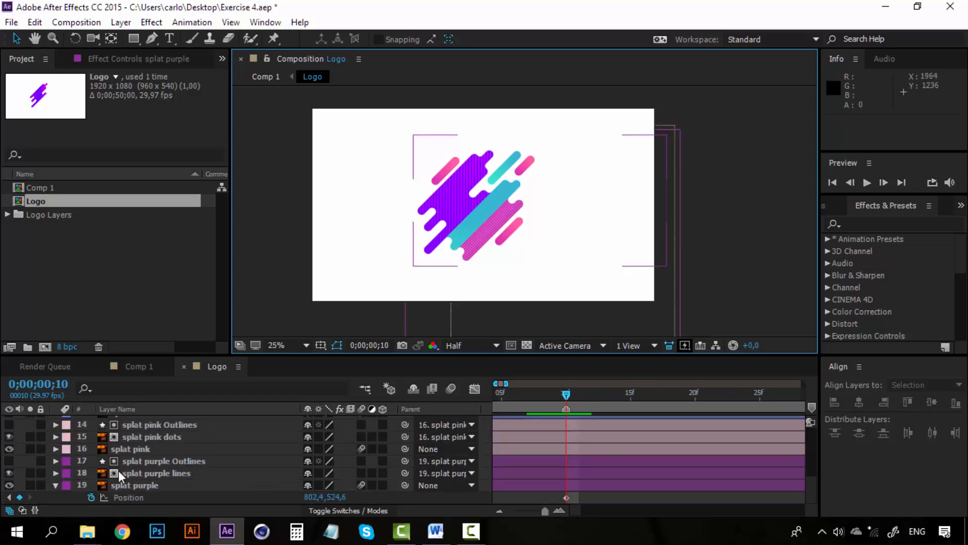
click(54, 486)
scroll(554, 485, up, 5)
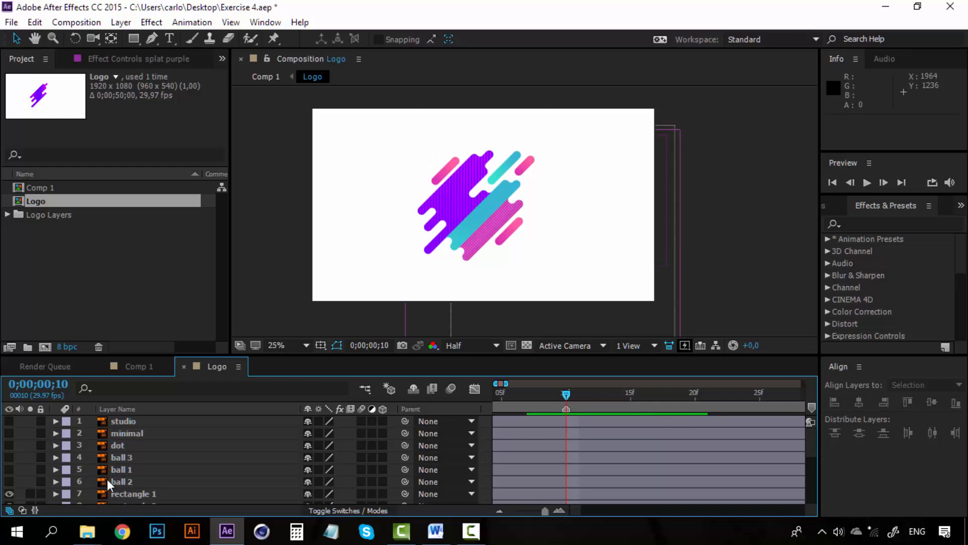
Step: Select the rectangle layers in turn to identify which bar of the logo each one is
scroll(107, 479, down, 2)
click(137, 422)
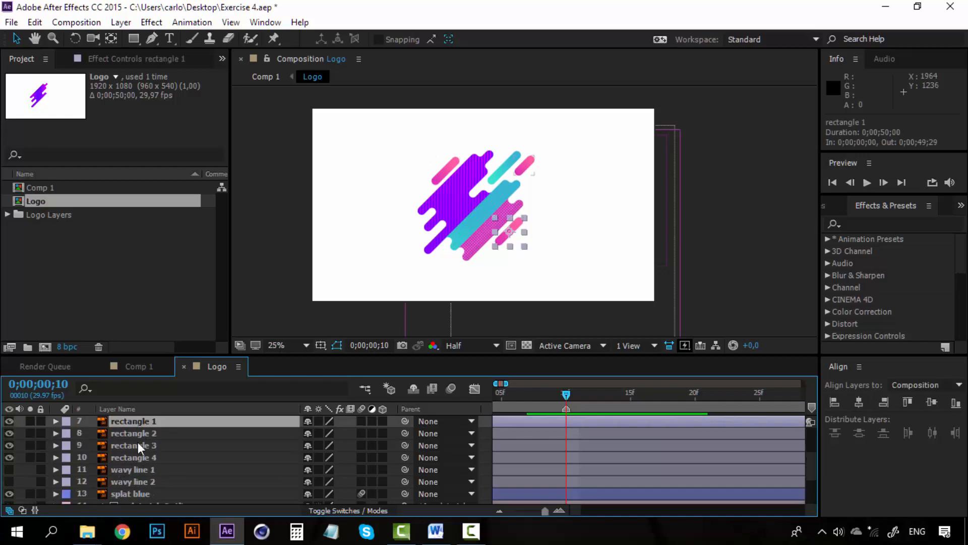
click(138, 443)
click(136, 455)
click(137, 448)
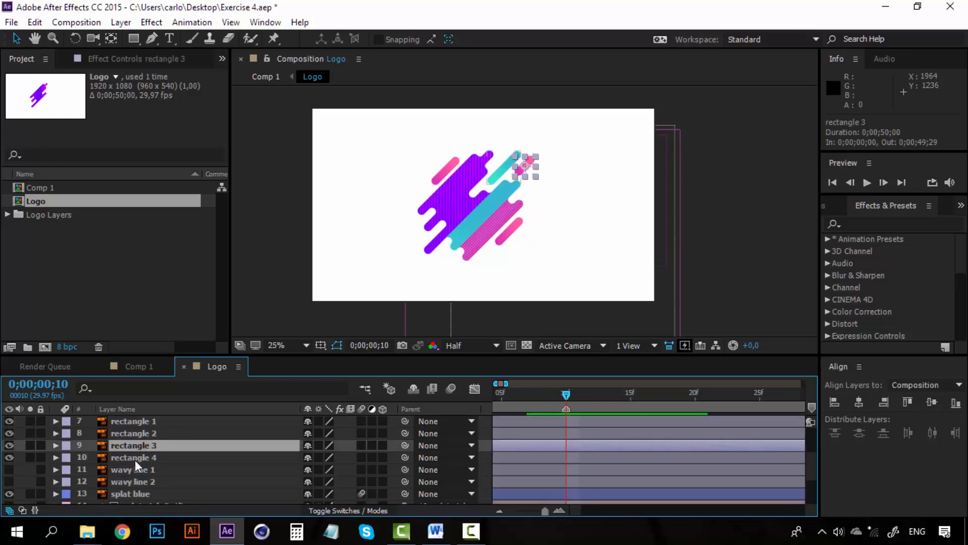
click(135, 458)
click(139, 445)
shift+click(149, 454)
Step: Add Position keyframes at 0;00;00;10 to all four layers from rectangle 1 to rectangle 4
click(157, 423)
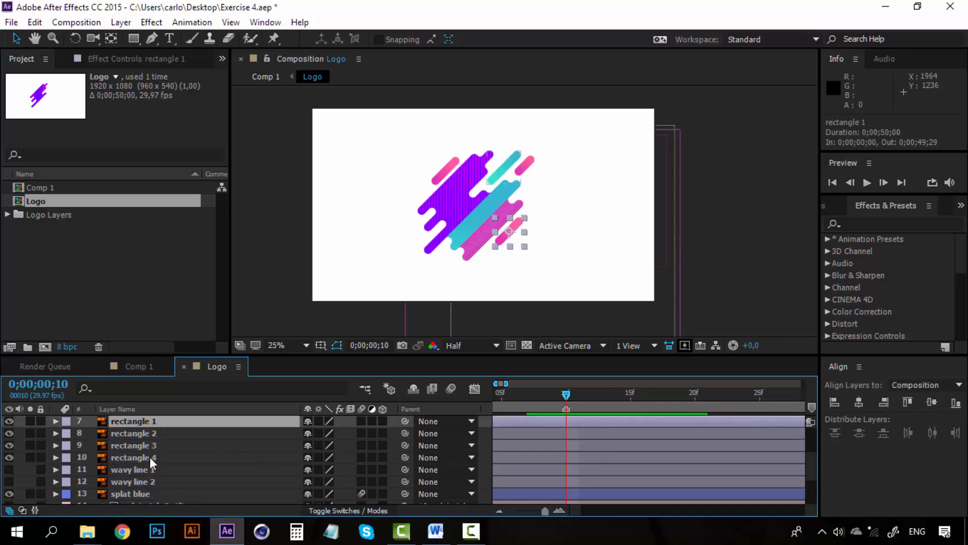
shift+click(149, 457)
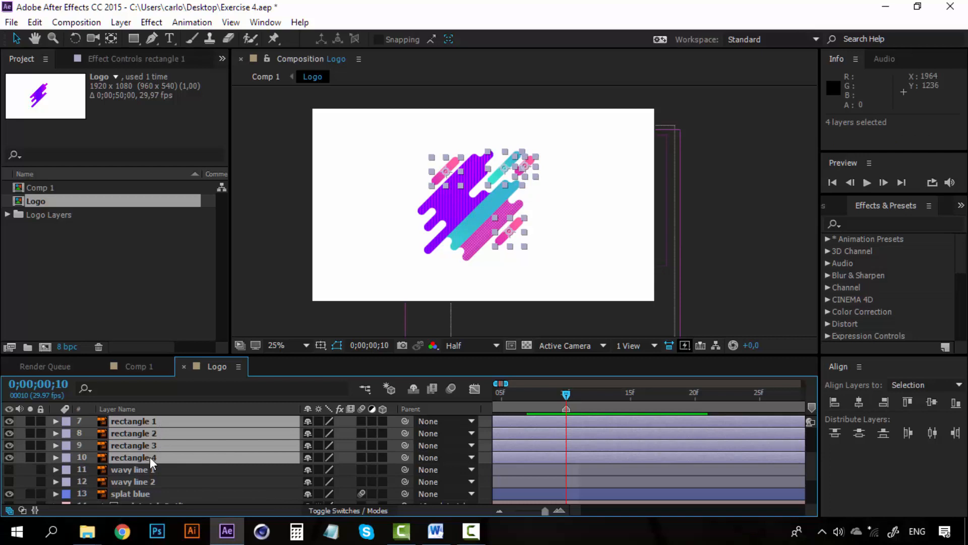
key(p)
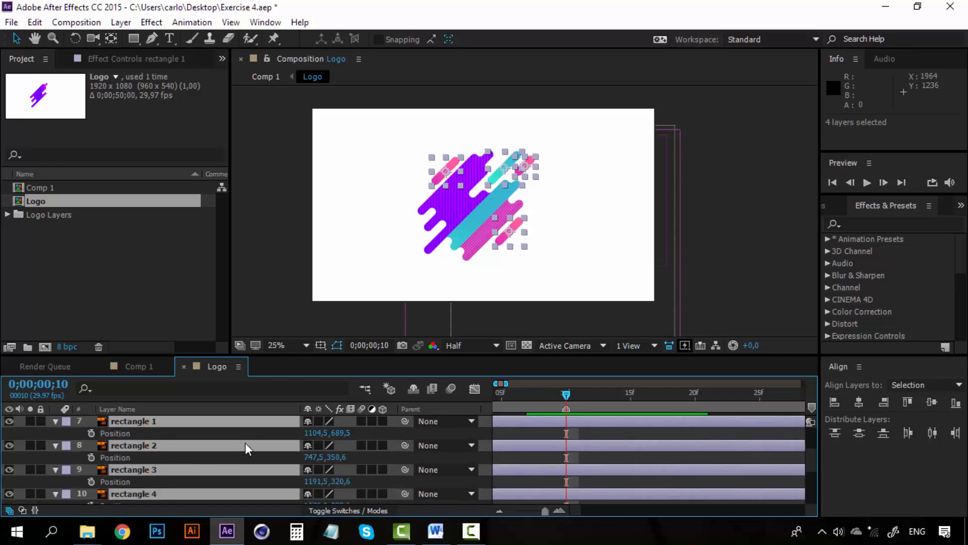
scroll(195, 459, down, 1)
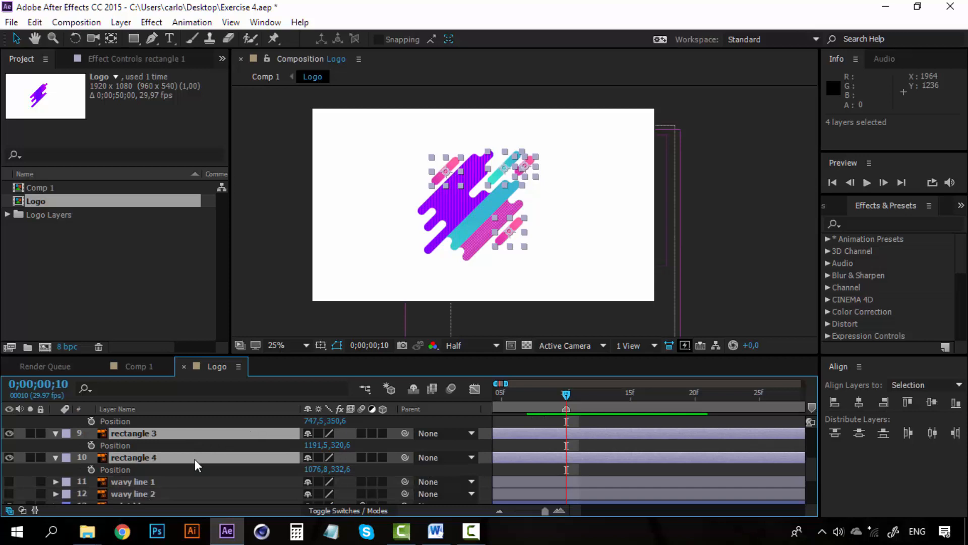
click(91, 446)
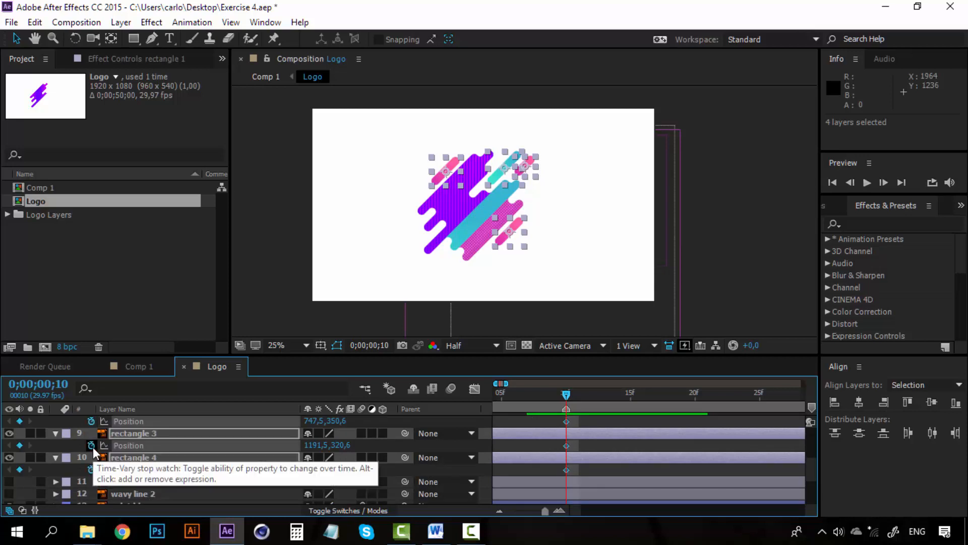
Step: Add Position keyframes at 0;00;00;20 to all four rectangle layers, keeping their current logo positions
click(695, 393)
mouse_move(695, 395)
mouse_down()
mouse_move(629, 392)
mouse_move(694, 396)
mouse_up()
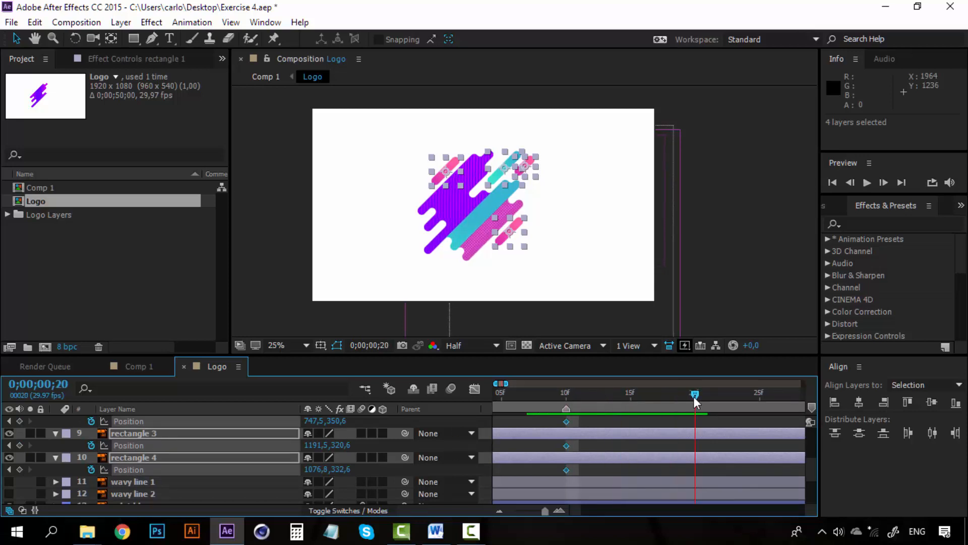
click(19, 469)
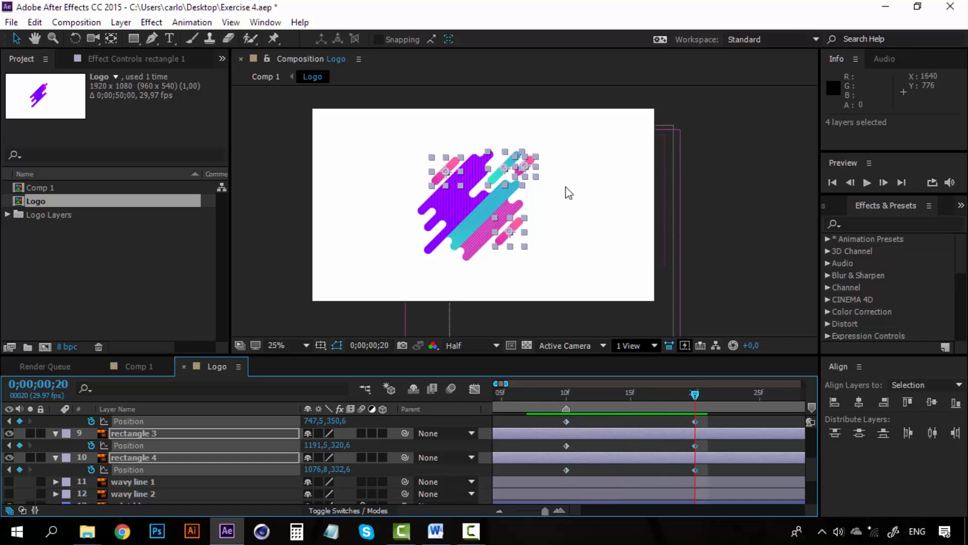
Step: At 0;00;00;10, move rectangle 3 and rectangle 4 together diagonally off the canvas's upper-right, to about 1771,5,-183,4 and 1656,8,-171,4
drag(622, 394, 570, 392)
click(736, 289)
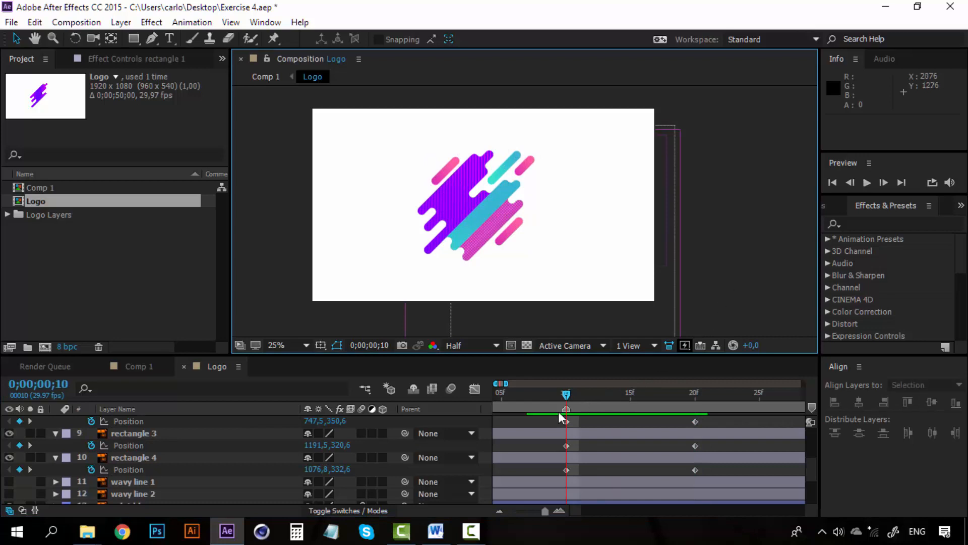
click(143, 456)
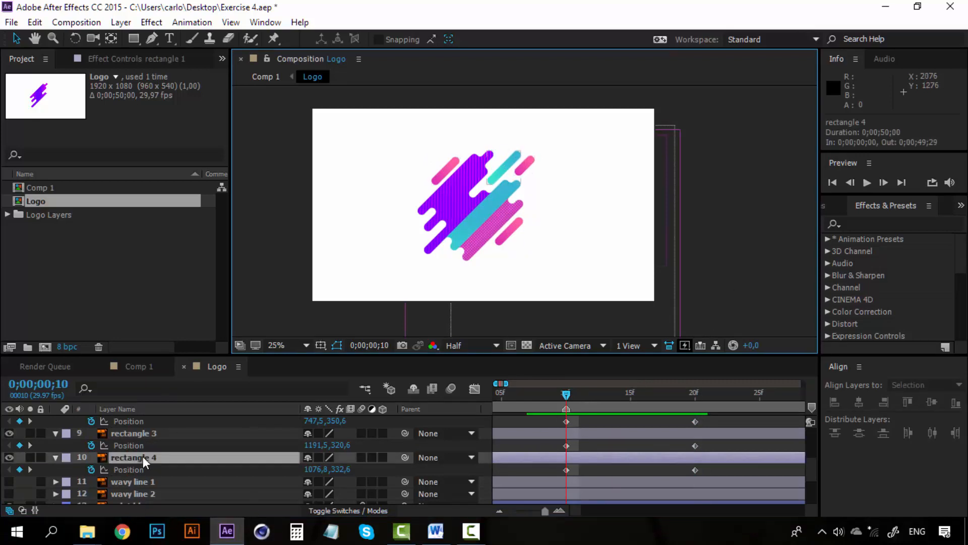
ctrl+click(148, 432)
drag(545, 139, 492, 207)
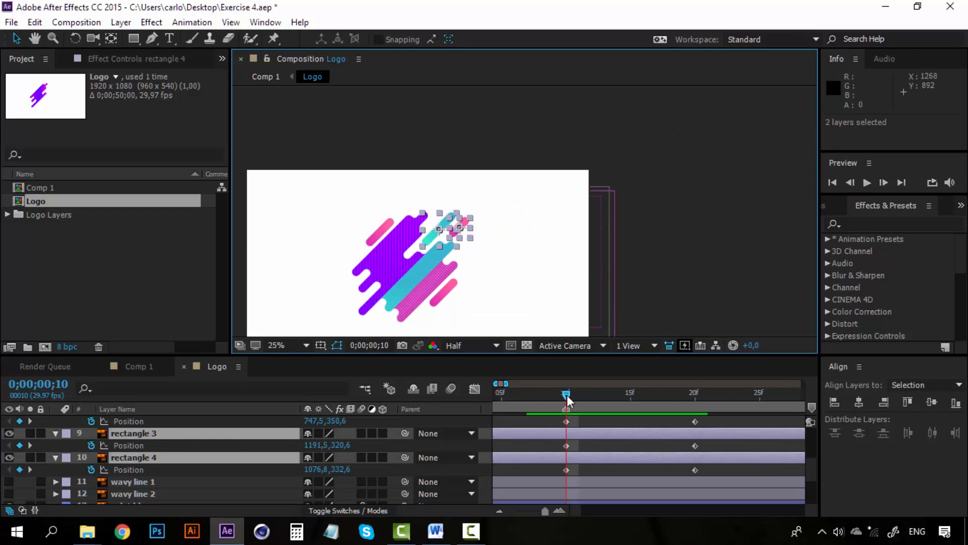
scroll(426, 231, up, 2)
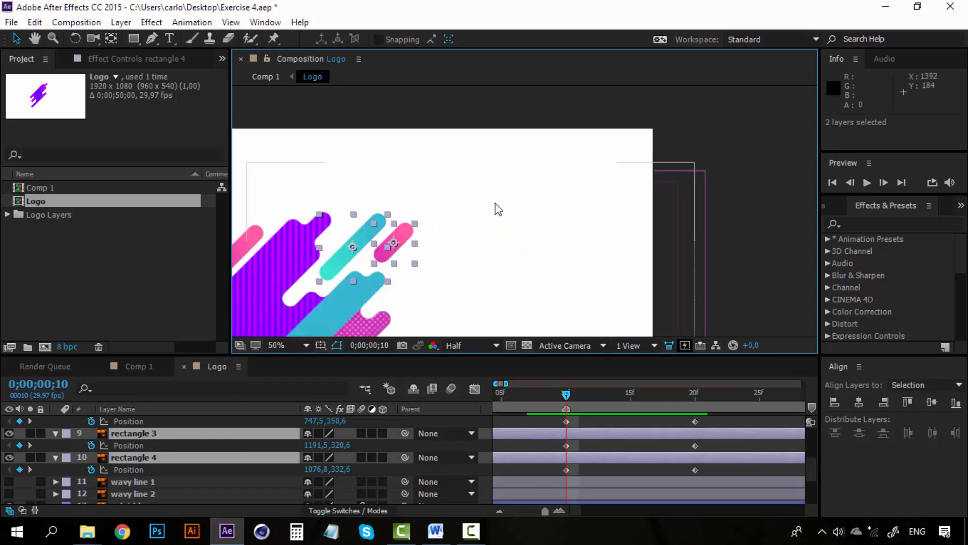
scroll(493, 225, down, 2)
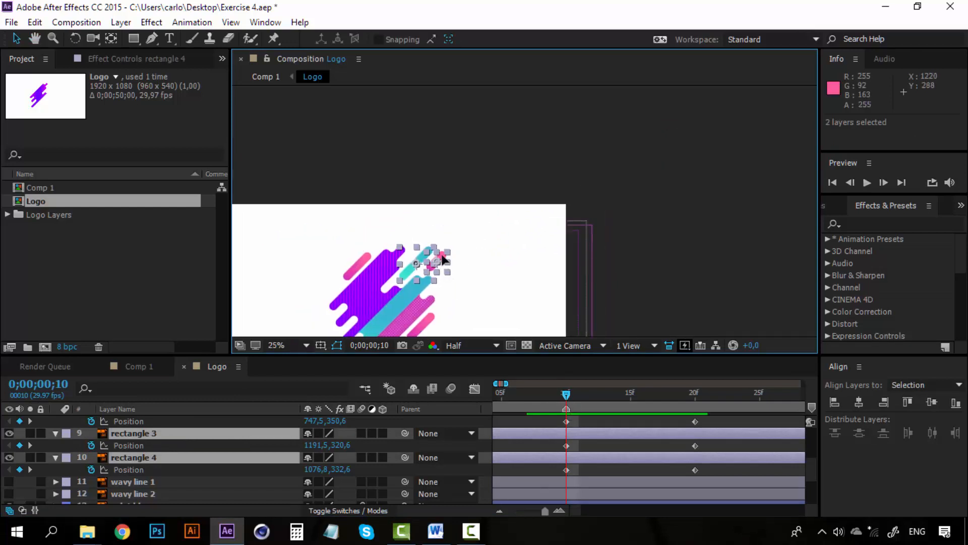
drag(445, 262, 544, 167)
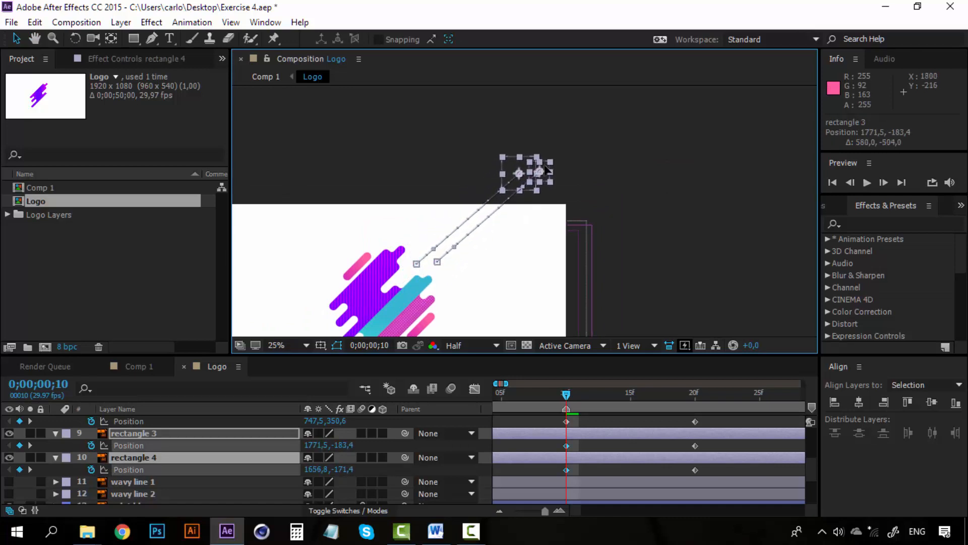
Step: Preview the slide-in of rectangle 3 and rectangle 4 from 0;00;00;10, and the whole animation from 0;00;00;00
key(space)
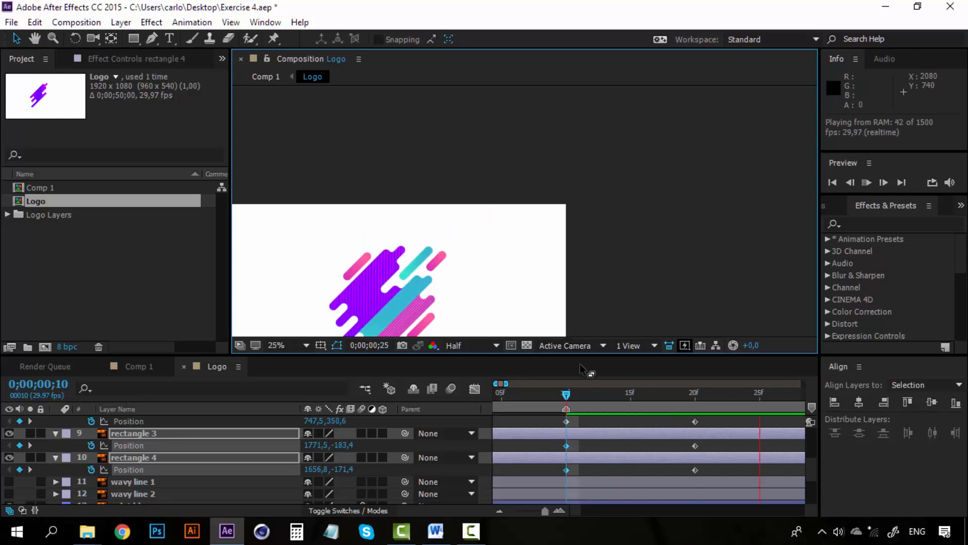
click(567, 399)
mouse_move(566, 398)
mouse_down()
mouse_move(689, 381)
mouse_move(567, 393)
mouse_up()
key(space)
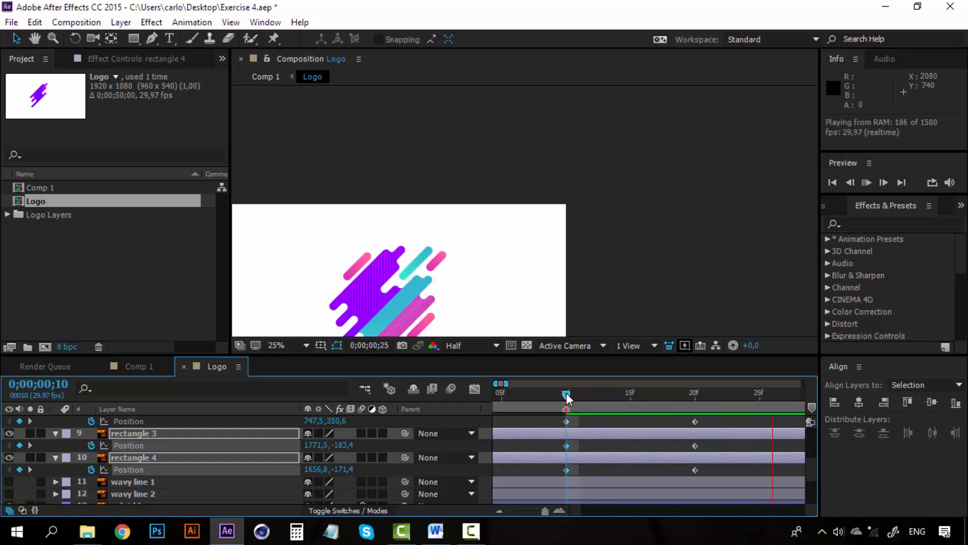
key(space)
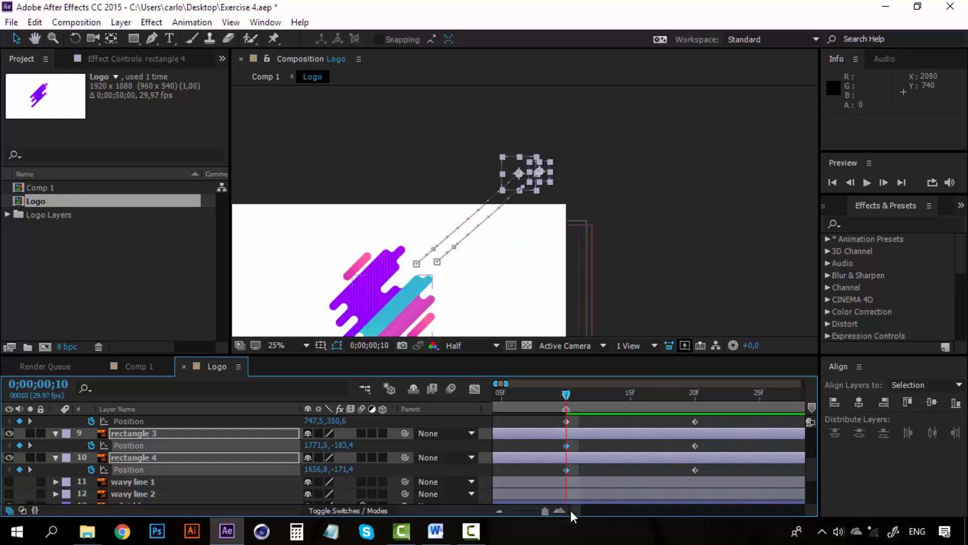
drag(570, 511, 563, 510)
drag(551, 396, 496, 395)
key(space)
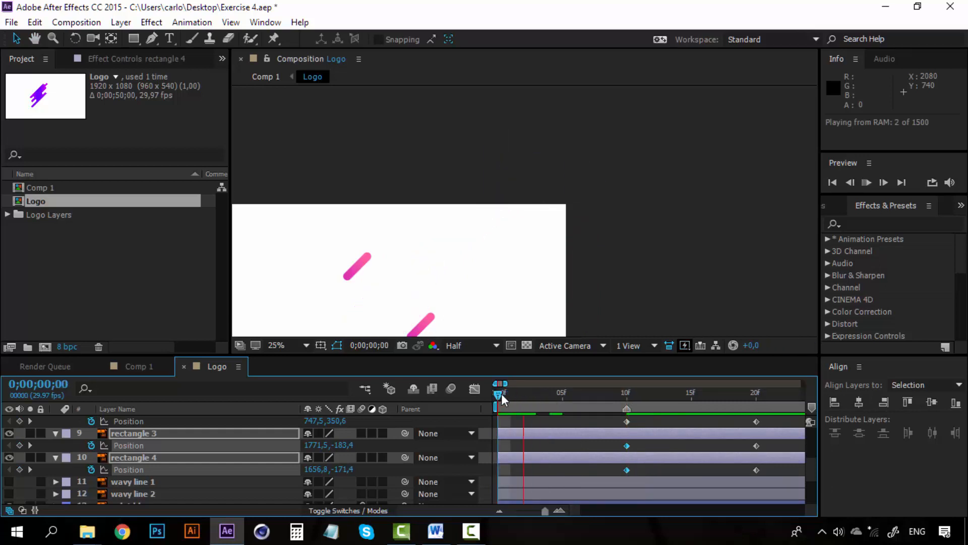
key(space)
key(space)
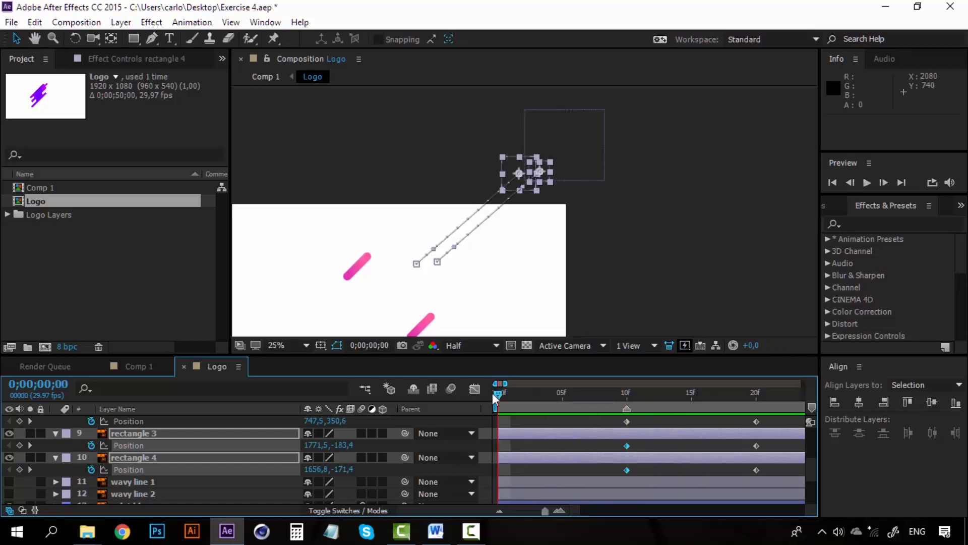
Step: At 0;00;00;10, move rectangle 1 and rectangle 2 together diagonally off the canvas's lower-left, to about 192,5,1477,5 and -164,5,1138,6
drag(498, 396, 629, 397)
key(space)
drag(477, 272, 579, 192)
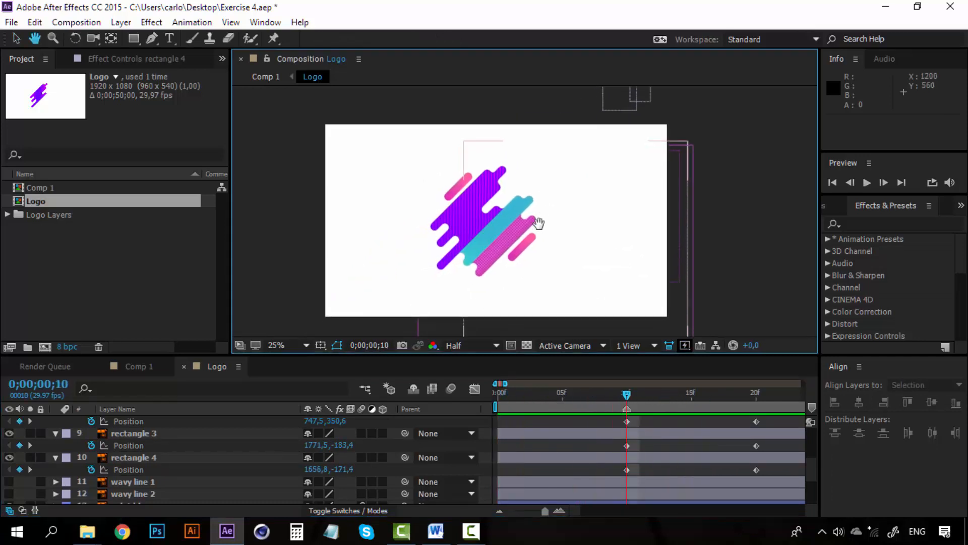
scroll(170, 443, up, 3)
click(151, 424)
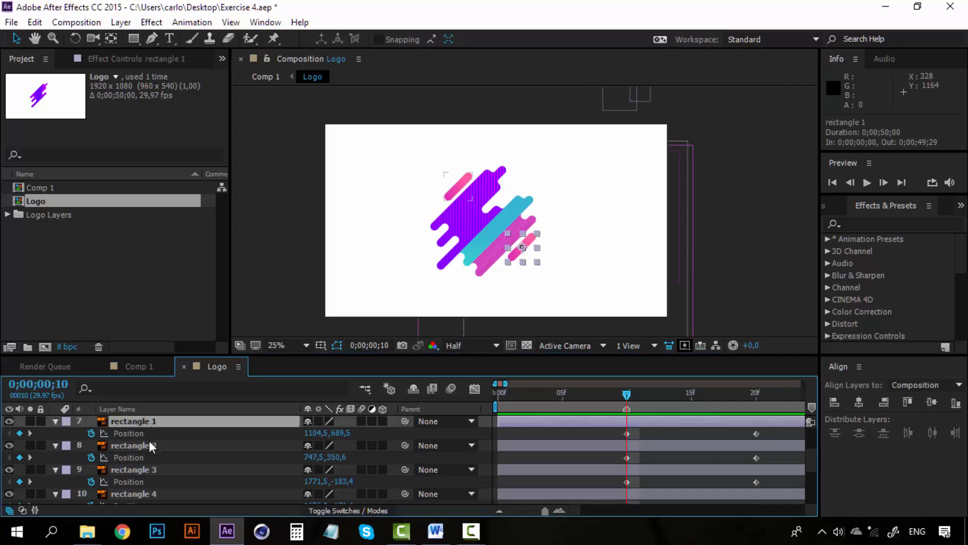
shift+click(162, 442)
key(space)
drag(467, 265, 493, 226)
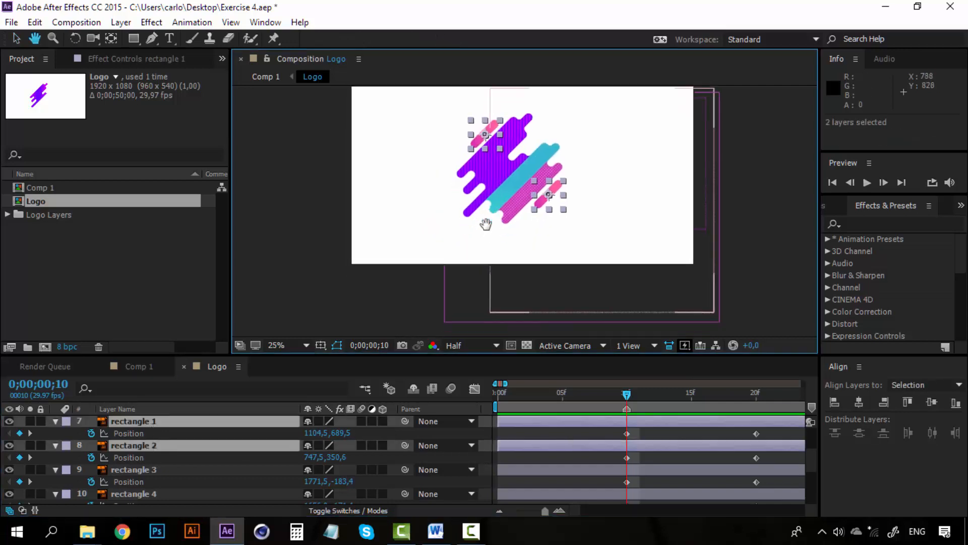
drag(541, 205, 378, 346)
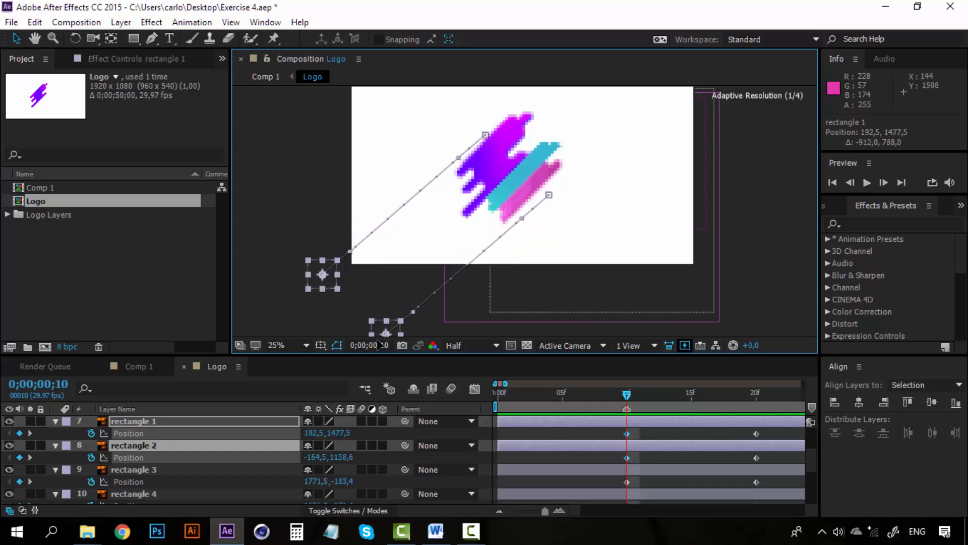
scroll(404, 293, down, 2)
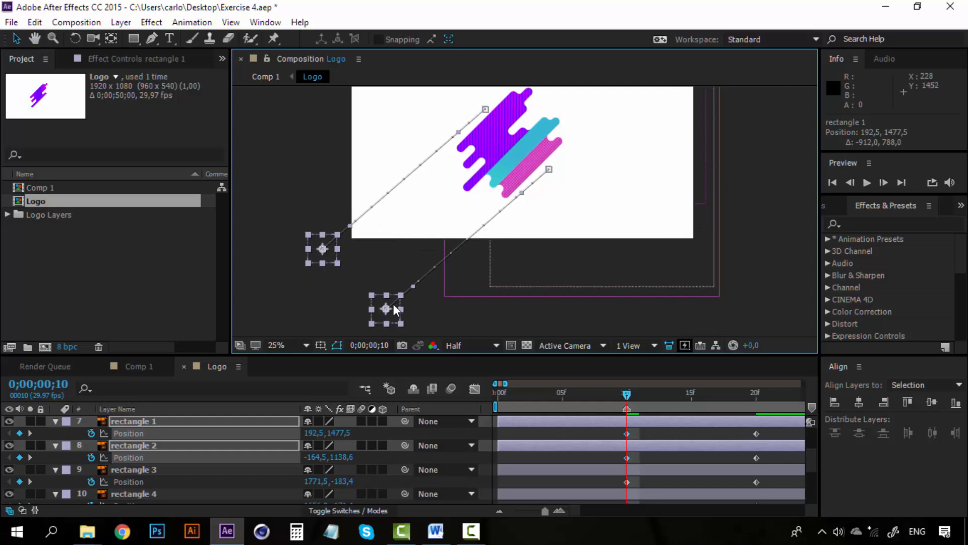
Step: Nudge the start positions of rectangle 1 and rectangle 2 right and down to 240,5,1509,5 and -116,5,1170,6
key(Right)
key(Right)
key(Right)
key(Right)
key(Right)
key(Down)
key(Down)
key(Down)
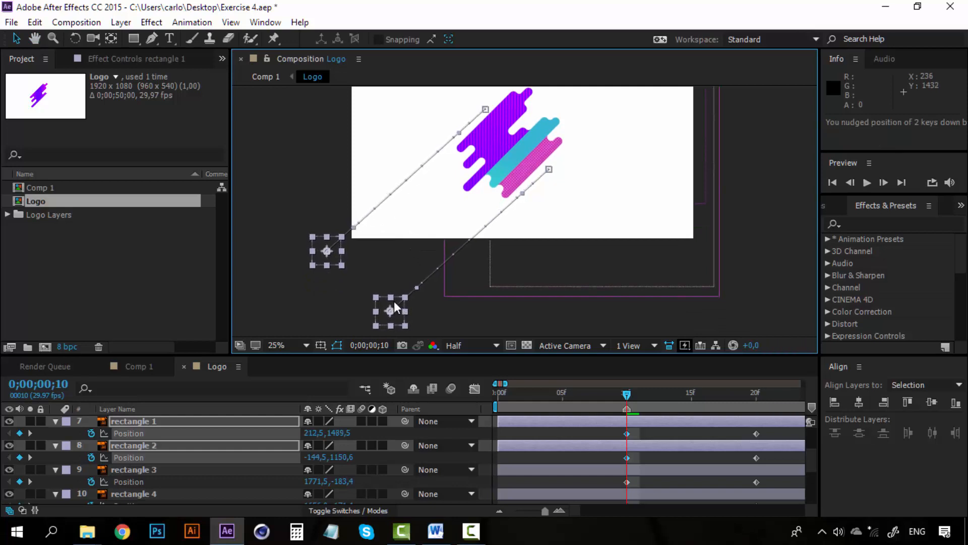
key(Down)
key(Down)
key(Down)
key(Down)
key(Right)
key(Right)
key(Right)
key(Right)
key(Right)
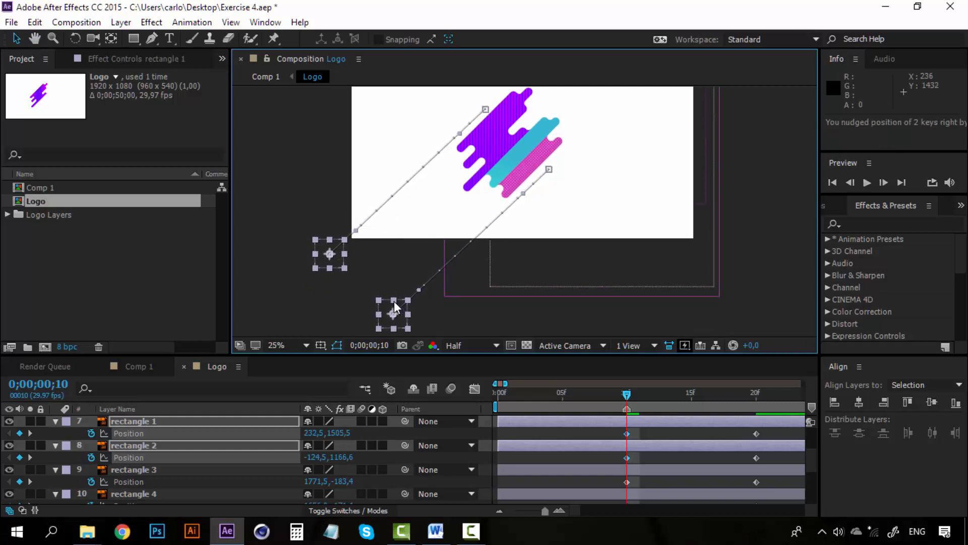
key(Down)
key(Right)
key(Right)
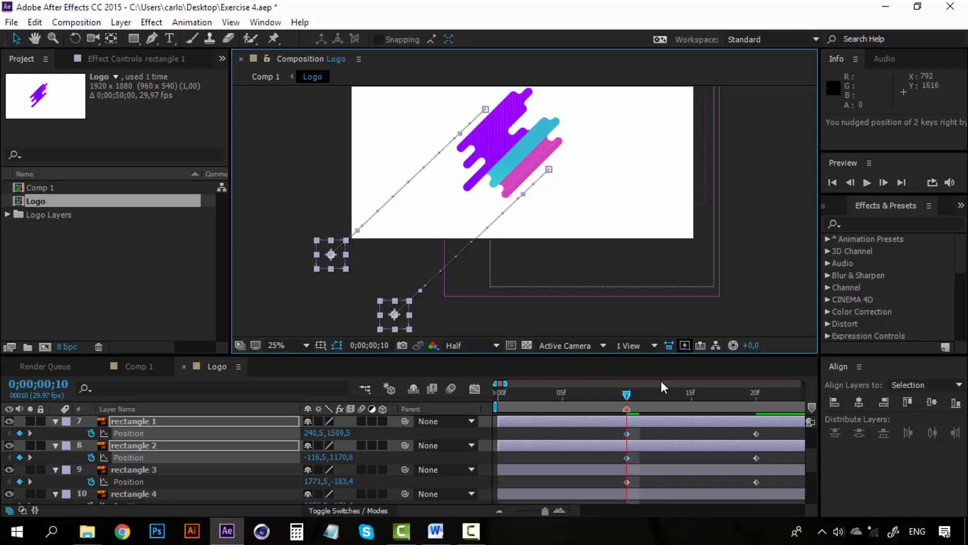
Step: Preview and scrub the animation from 0;00;00;10 to examine how all four rectangles travel into the logo
key(space)
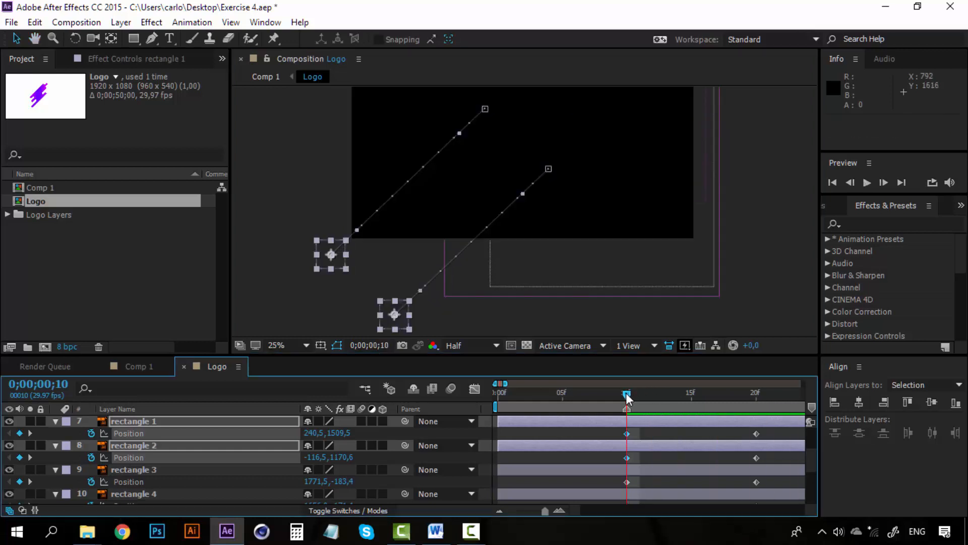
click(630, 395)
drag(629, 394, 651, 394)
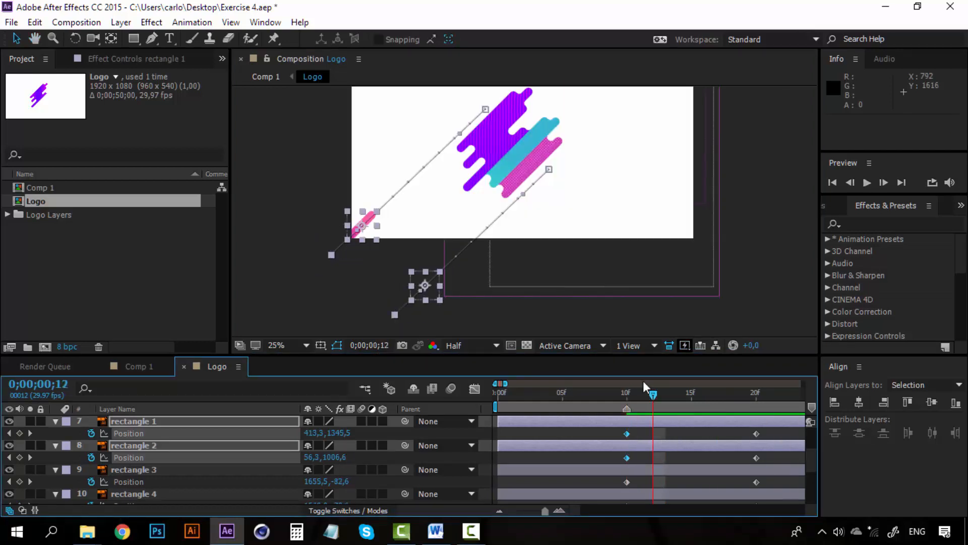
key(h)
drag(588, 181, 562, 230)
key(space)
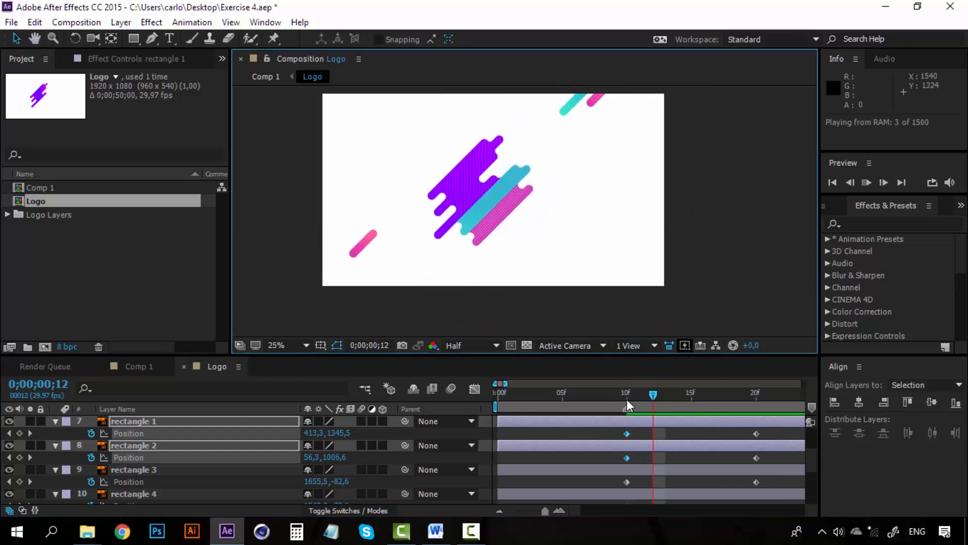
click(627, 395)
key(space)
key(space)
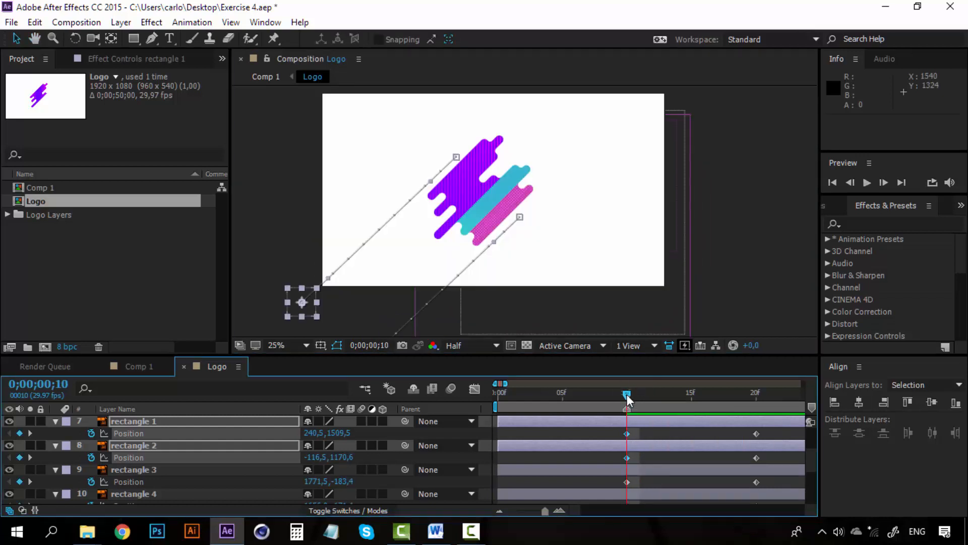
key(space)
key(space)
drag(627, 396, 680, 391)
key(space)
key(space)
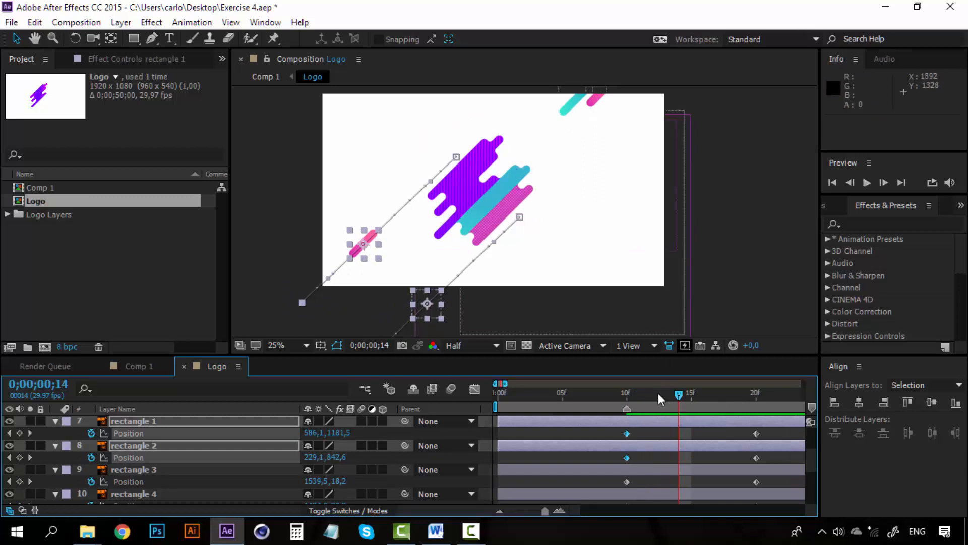
drag(658, 392, 691, 400)
key(space)
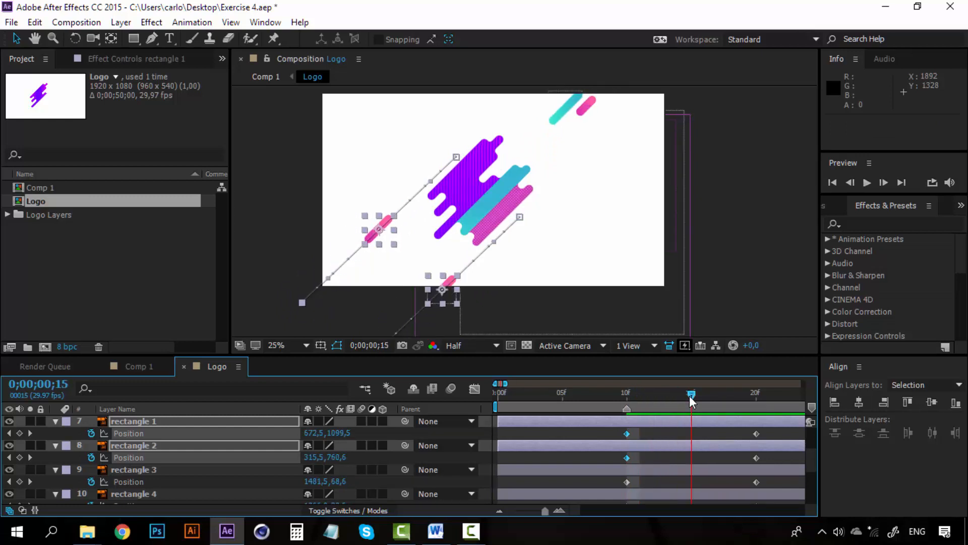
Step: Retime rectangle 1's final Position keyframe to 0;00;00;17
click(744, 434)
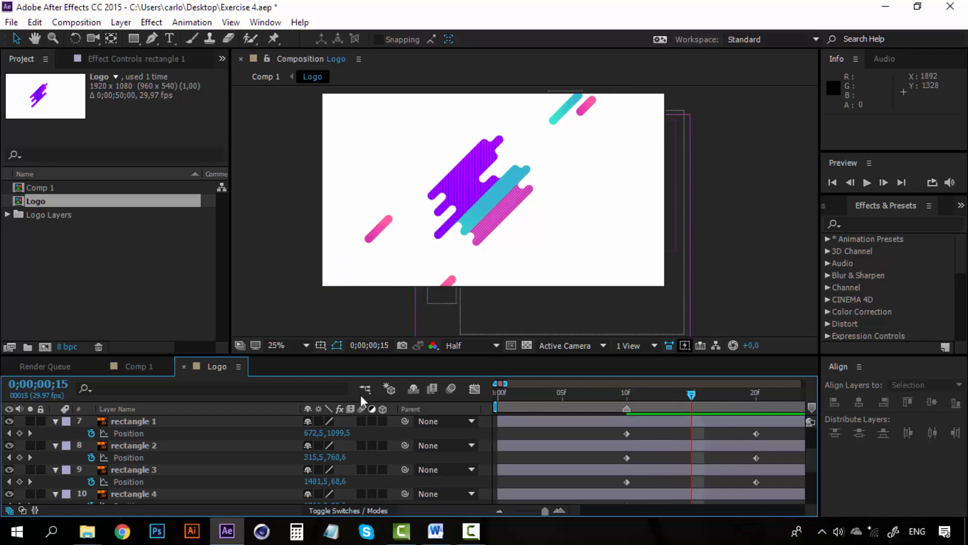
click(171, 421)
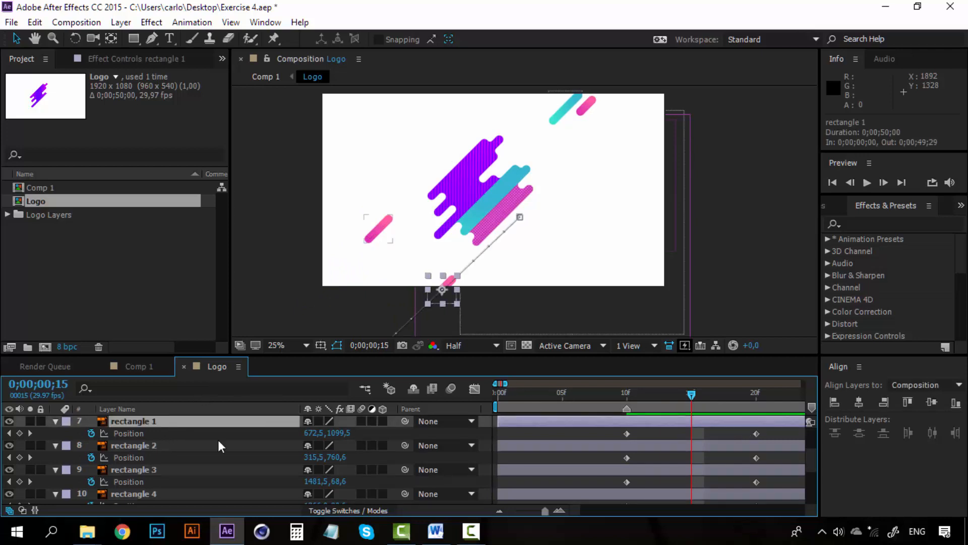
click(558, 511)
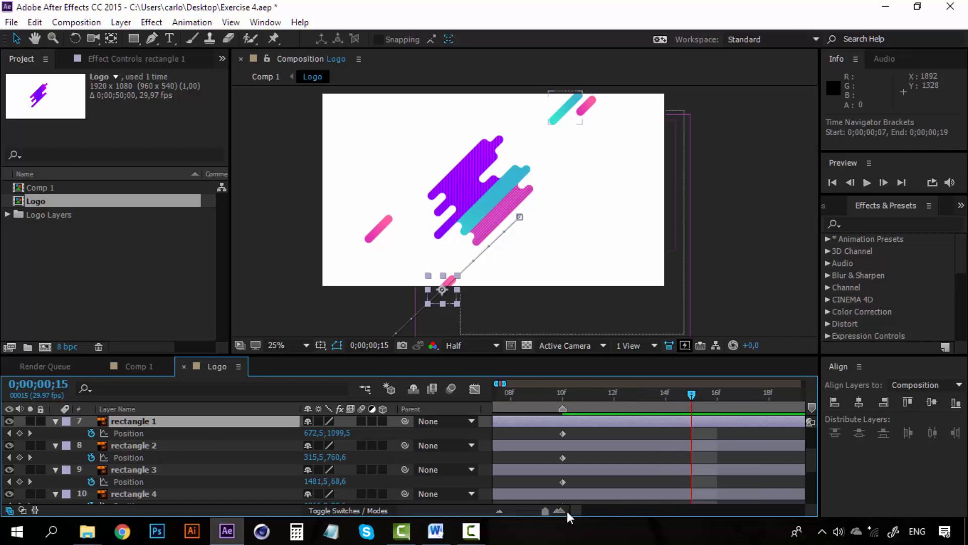
click(499, 510)
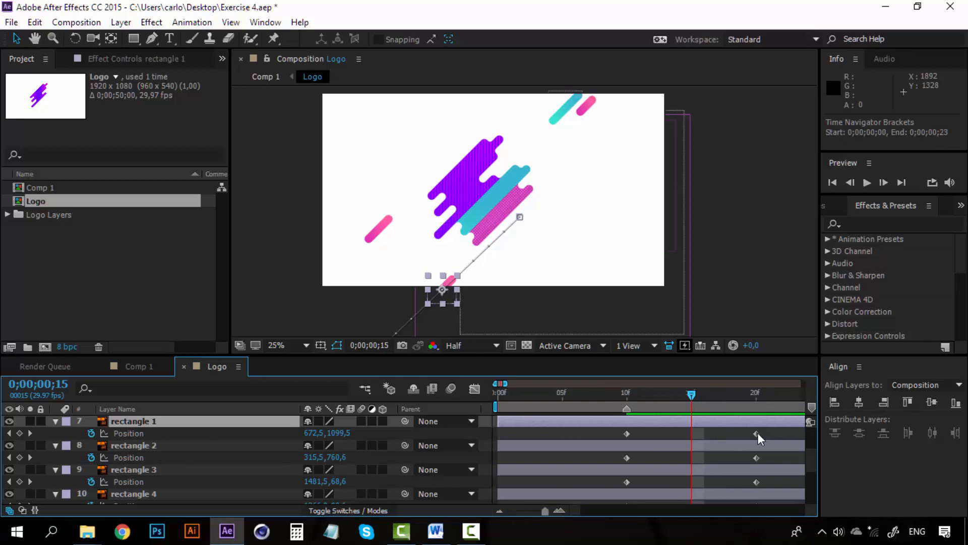
drag(757, 433, 719, 433)
Step: Retime the final Position keyframes of rectangle 3 to 0;00;00;16 and rectangle 4 to 0;00;00;19
scroll(719, 458, down, 1)
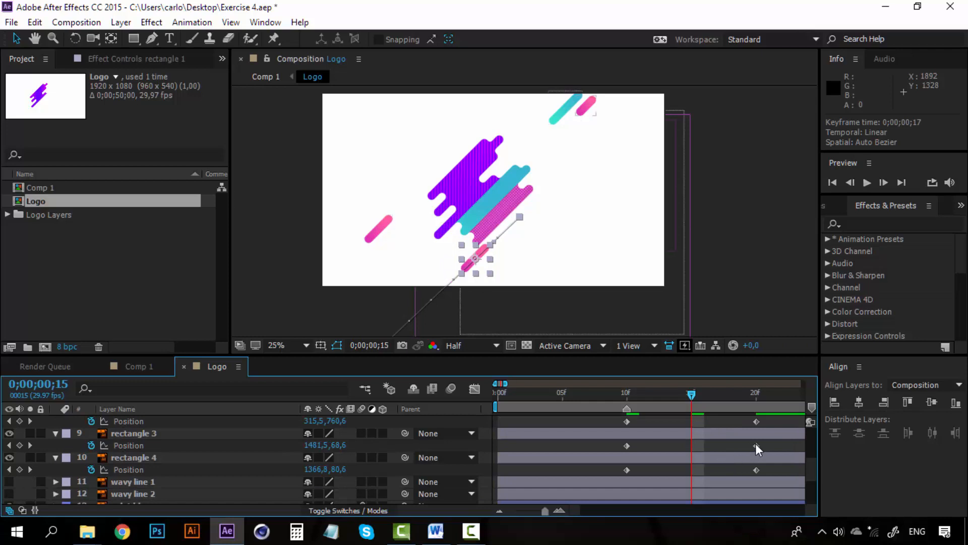
click(171, 434)
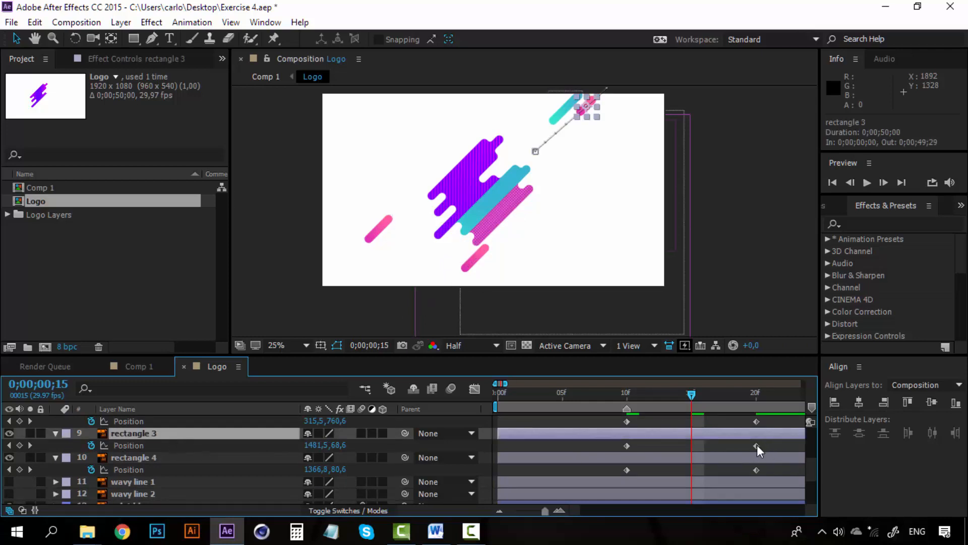
drag(758, 444, 700, 445)
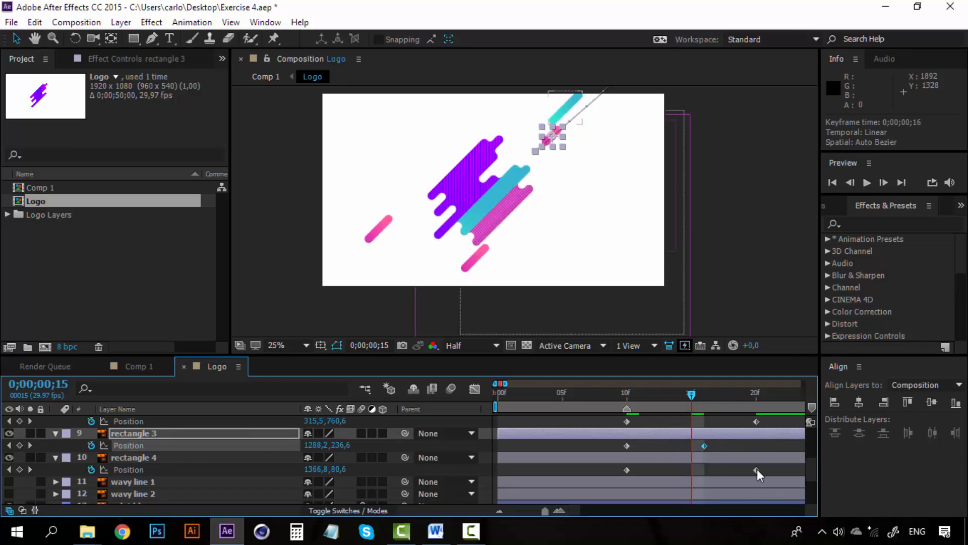
drag(757, 469, 742, 469)
scroll(742, 469, up, 2)
scroll(741, 456, down, 1)
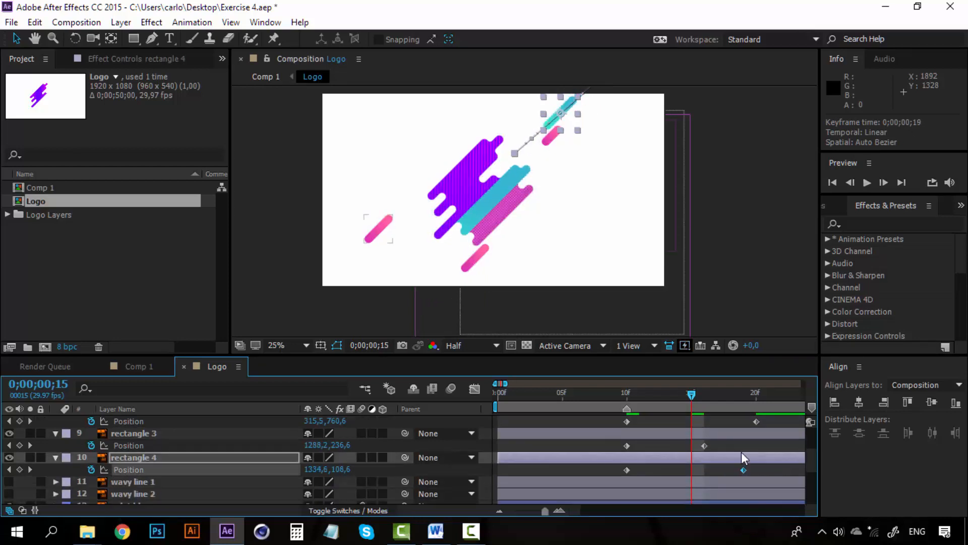
Step: Preview and scrub the animation from 0;00;00;10 to examine the staggered arrival of the four rectangles
scroll(739, 439, up, 1)
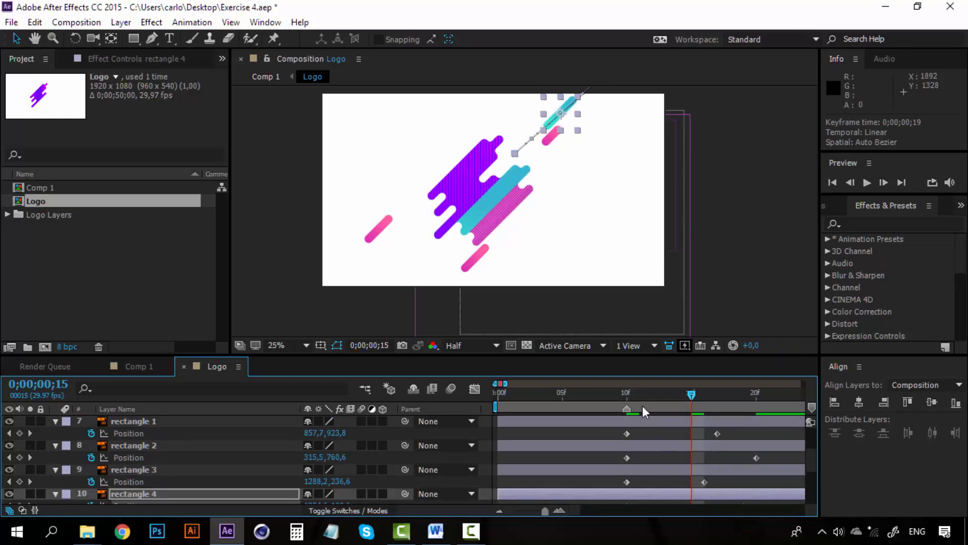
click(628, 394)
key(space)
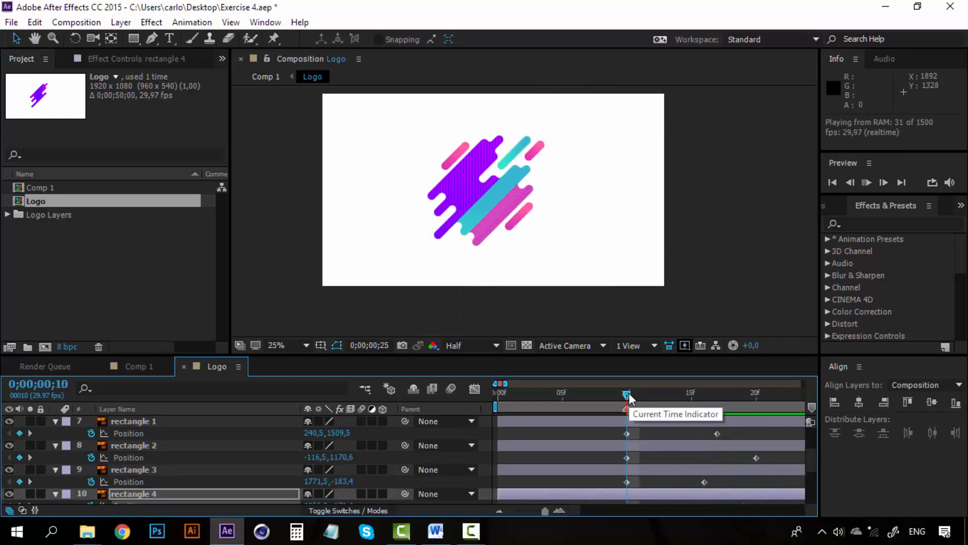
key(space)
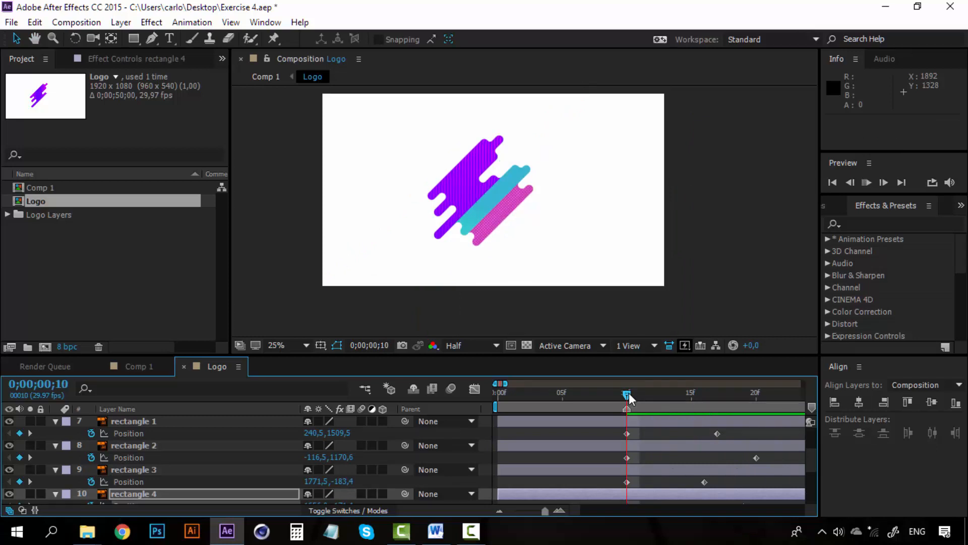
key(space)
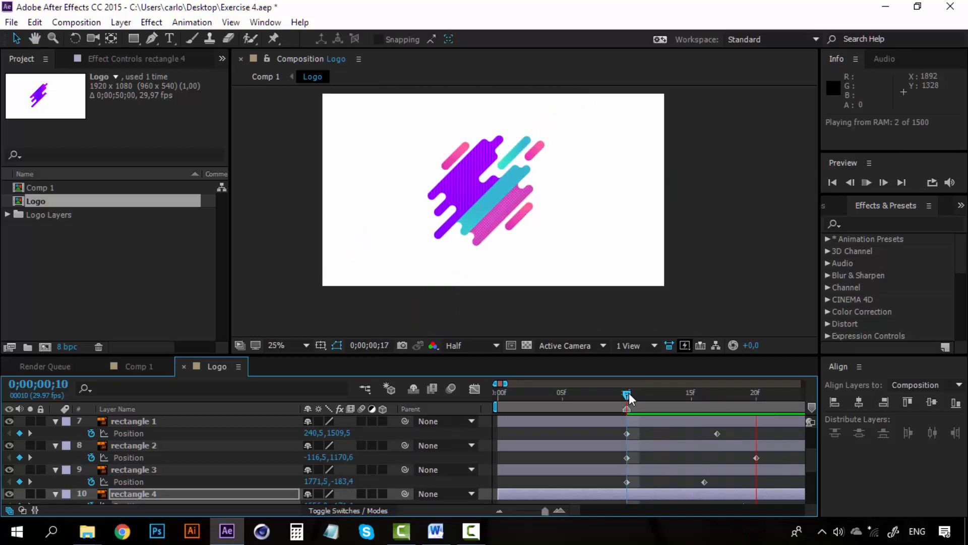
drag(628, 398, 718, 392)
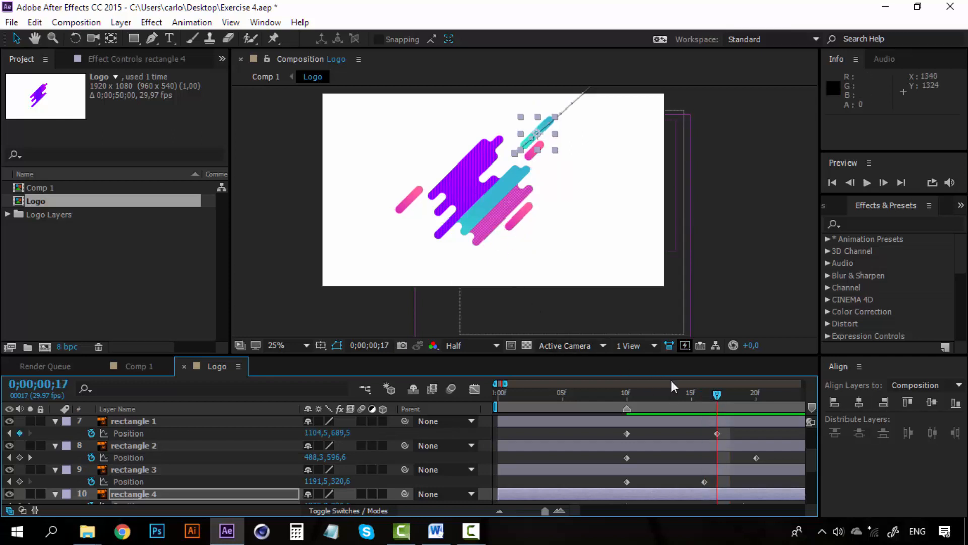
drag(718, 396, 746, 392)
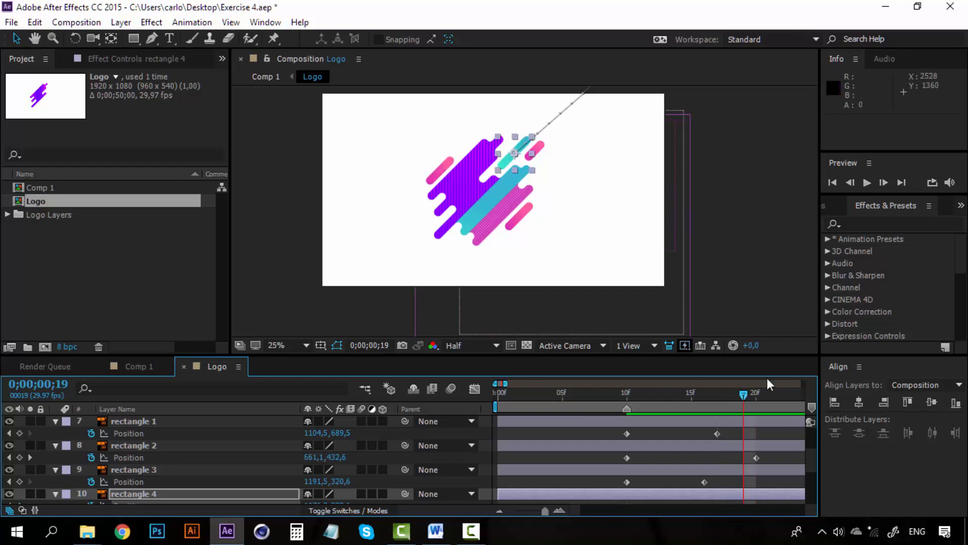
drag(758, 394, 622, 396)
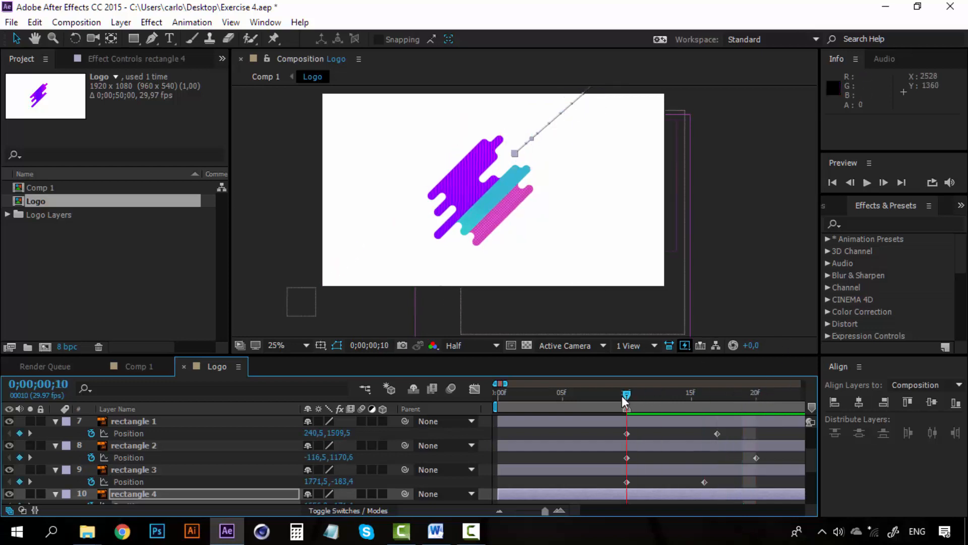
key(space)
click(622, 395)
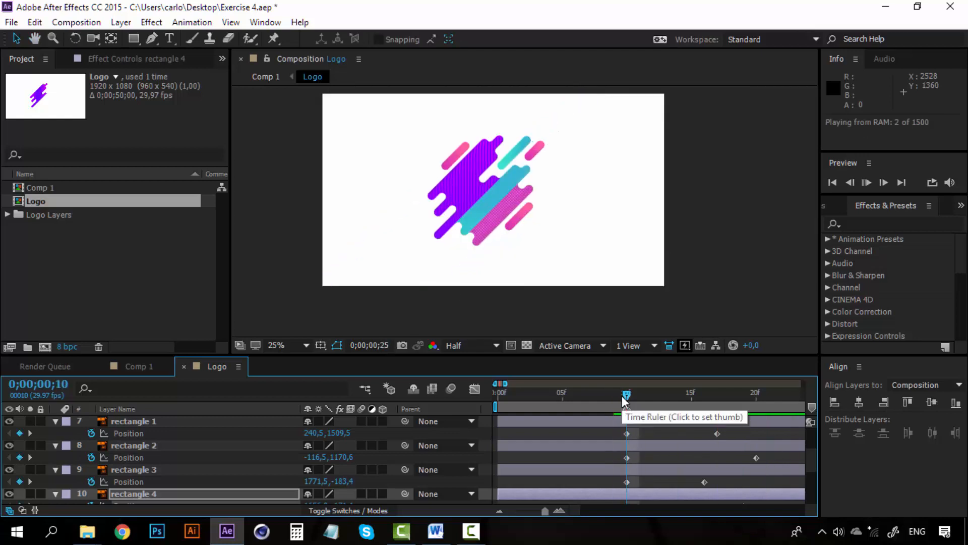
key(space)
Step: Apply Easy Ease to both Position keyframes of rectangle 1 and of rectangle 2
drag(740, 433, 605, 438)
right_click(718, 434)
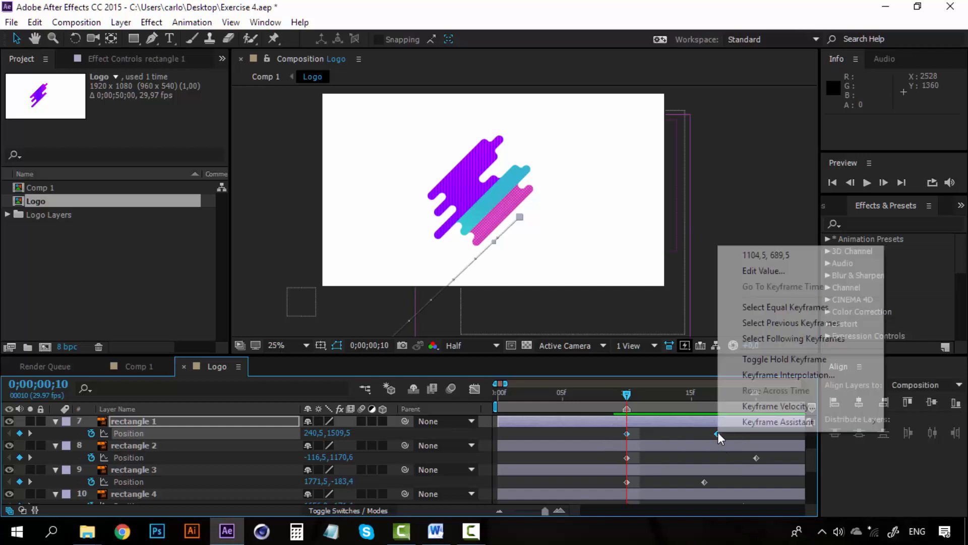
mouse_move(830, 422)
click(580, 328)
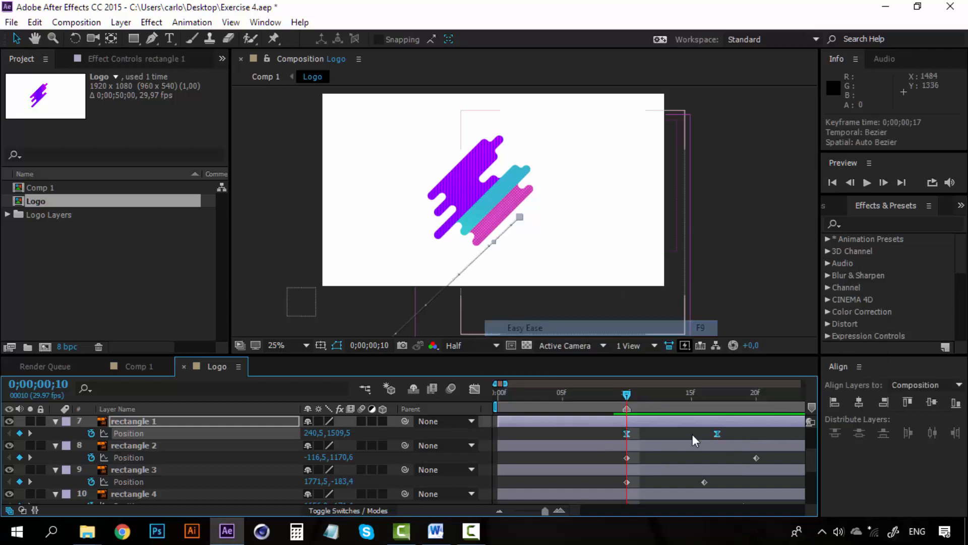
drag(767, 457, 624, 457)
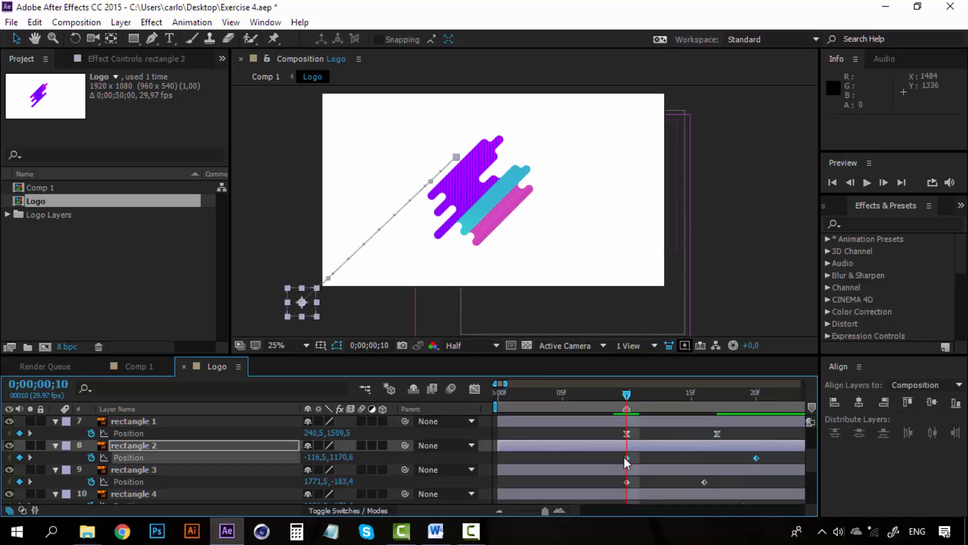
right_click(625, 457)
mouse_move(673, 446)
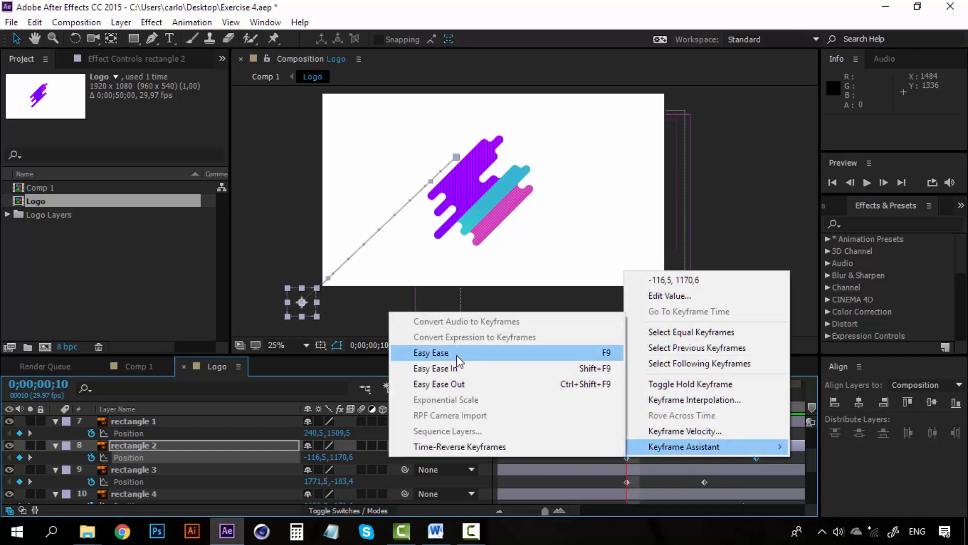
click(505, 353)
Step: Apply Easy Ease to both Position keyframes of rectangle 3 and rectangle 4, and preview the eased motion from 0;00;00;08
scroll(688, 452, down, 1)
drag(688, 451, 625, 446)
right_click(628, 446)
mouse_move(695, 437)
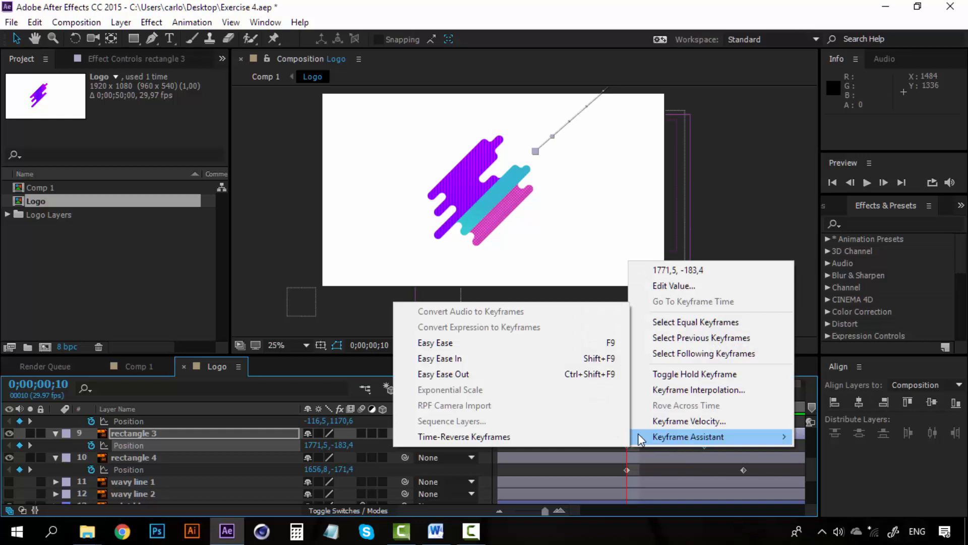
click(493, 341)
drag(756, 469, 622, 473)
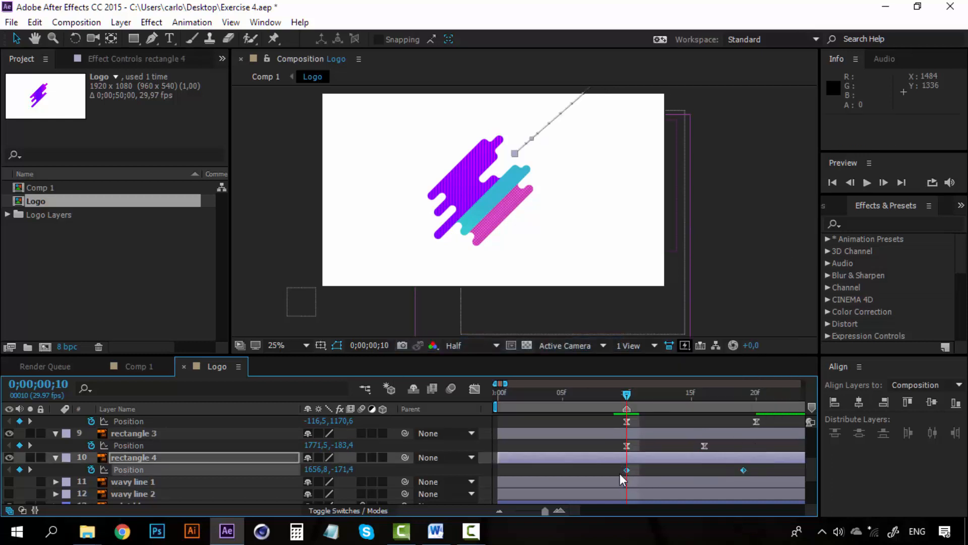
right_click(625, 471)
mouse_move(686, 461)
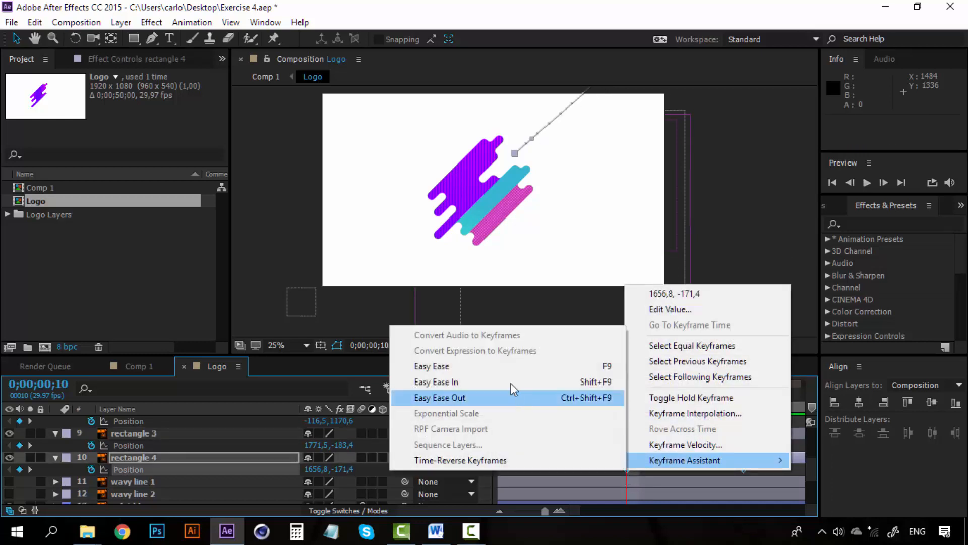
click(505, 366)
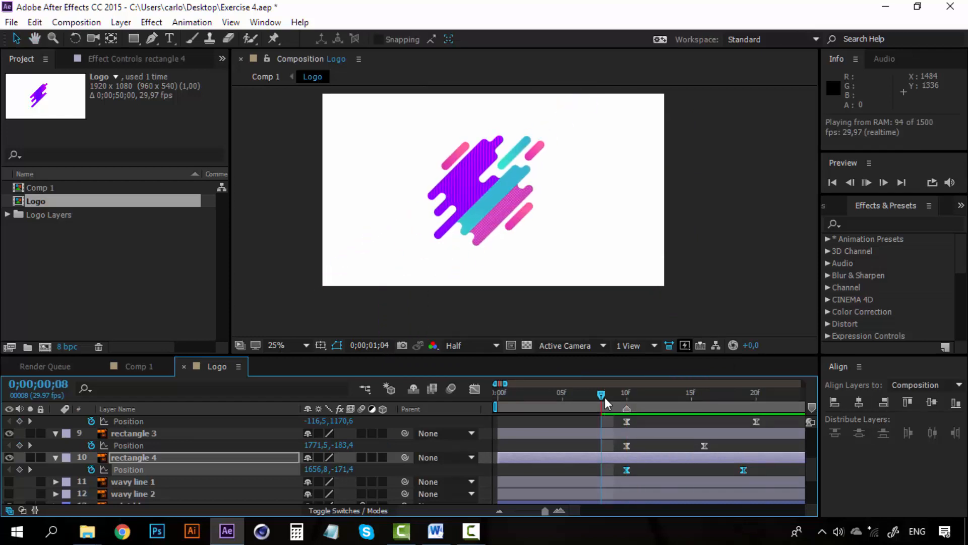
key(space)
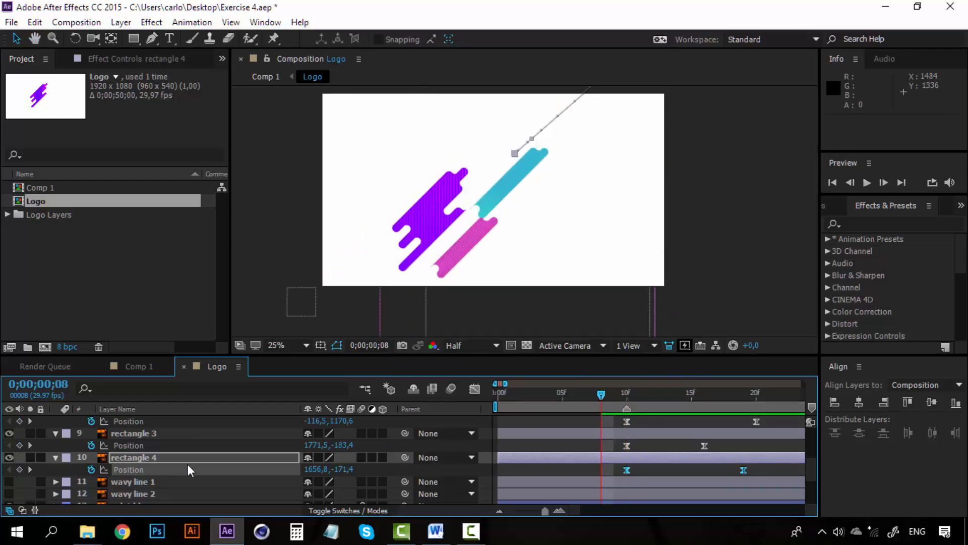
Step: Collapse the four rectangle layers, switch on their motion blur and enable motion blur for the composition
scroll(187, 464, up, 1)
click(135, 423)
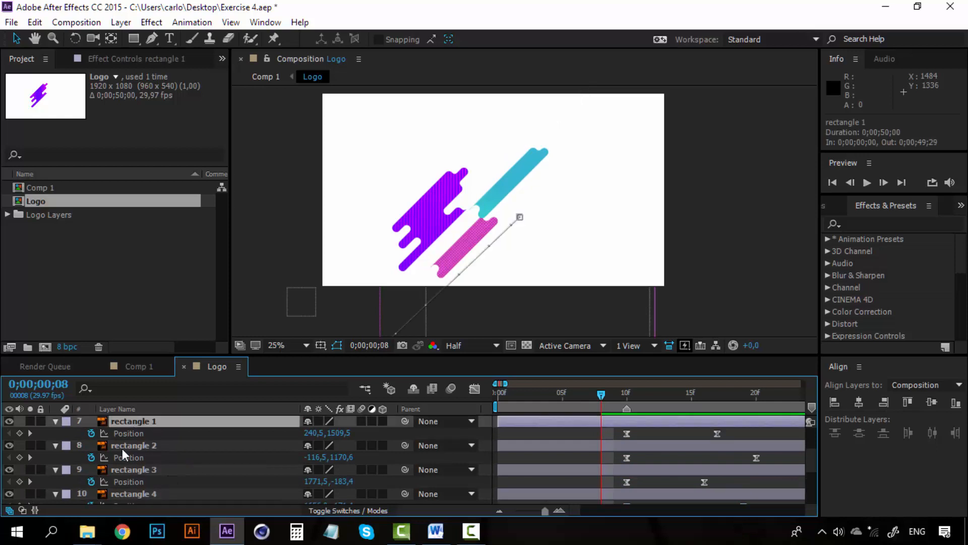
shift+click(133, 492)
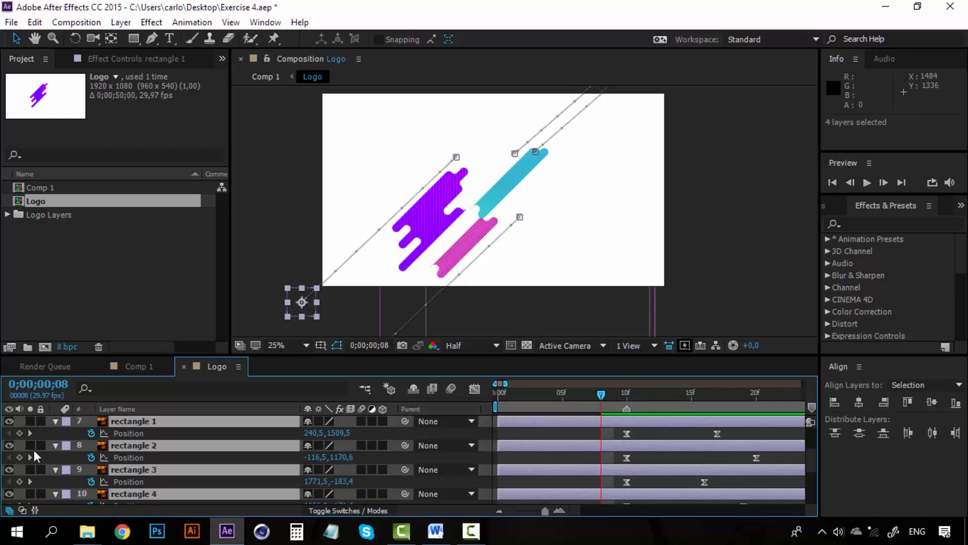
click(56, 421)
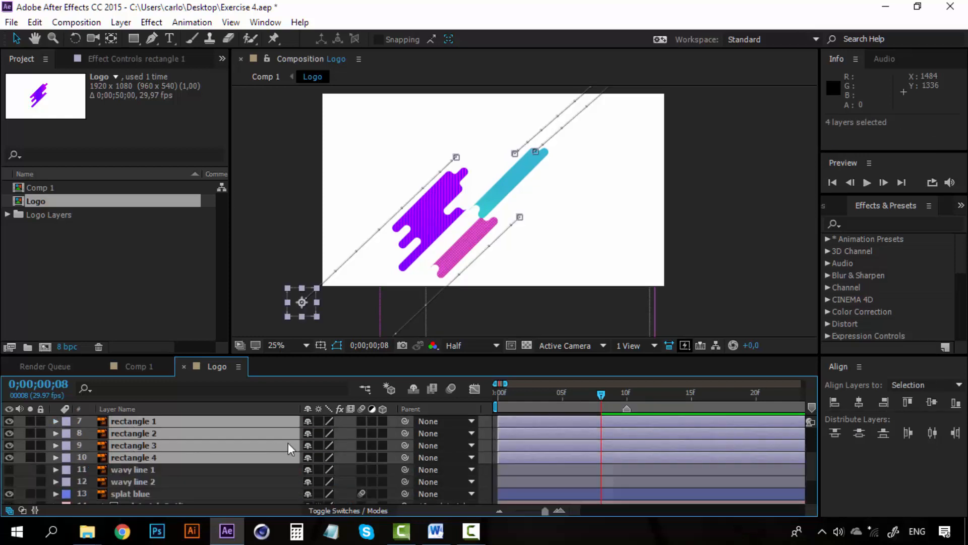
click(361, 422)
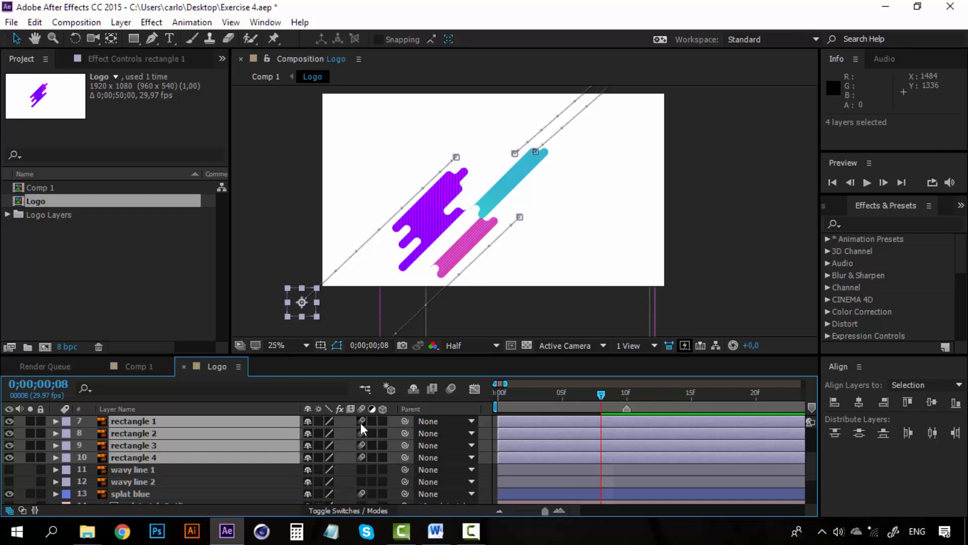
click(452, 389)
Step: Preview and scrub the animation from 0;00;00;08 and 0;00;00;05 to examine the motion blur on the rectangles and splats
key(space)
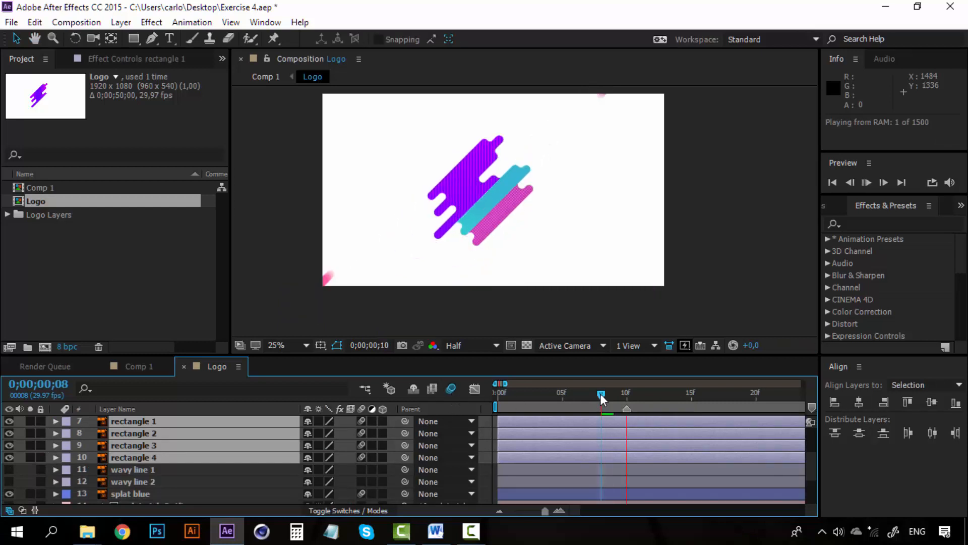
drag(600, 393, 703, 394)
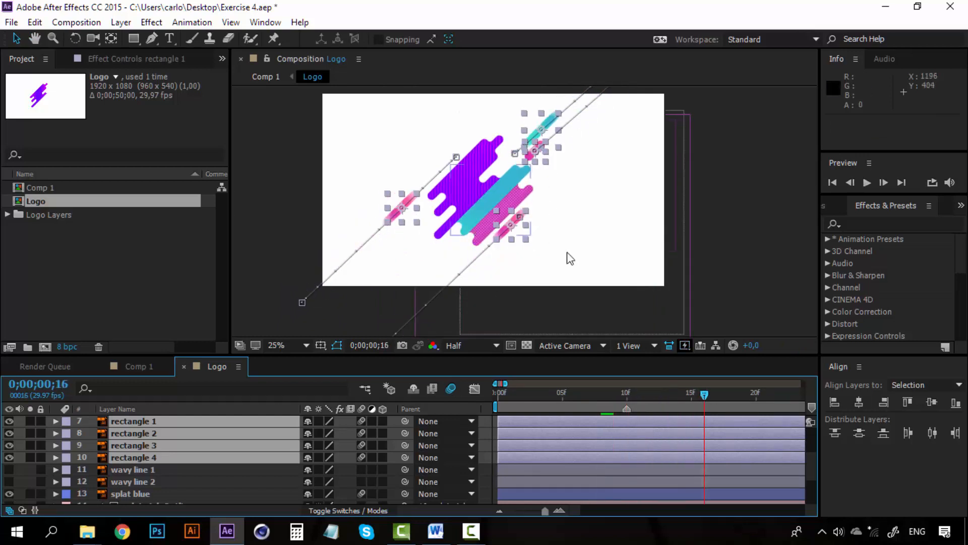
click(565, 393)
key(space)
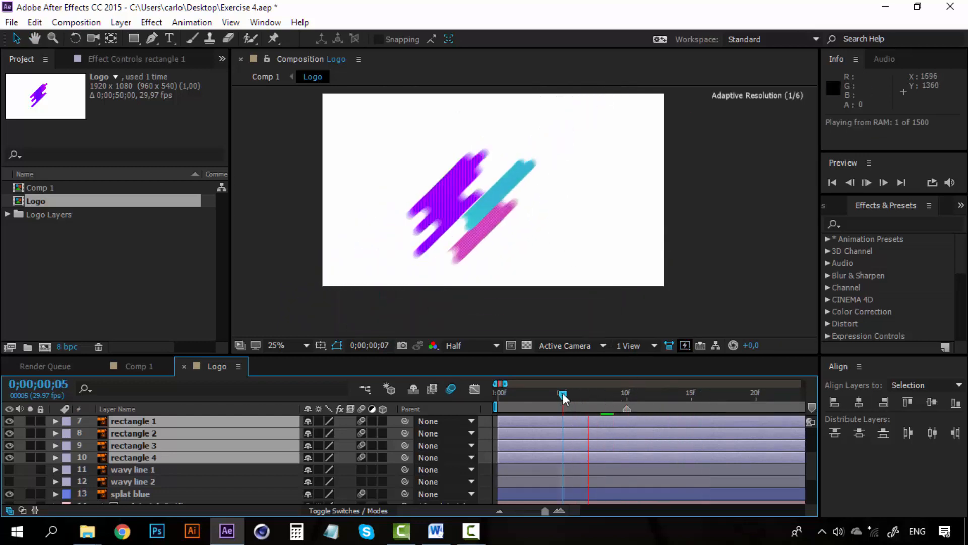
drag(567, 392, 635, 391)
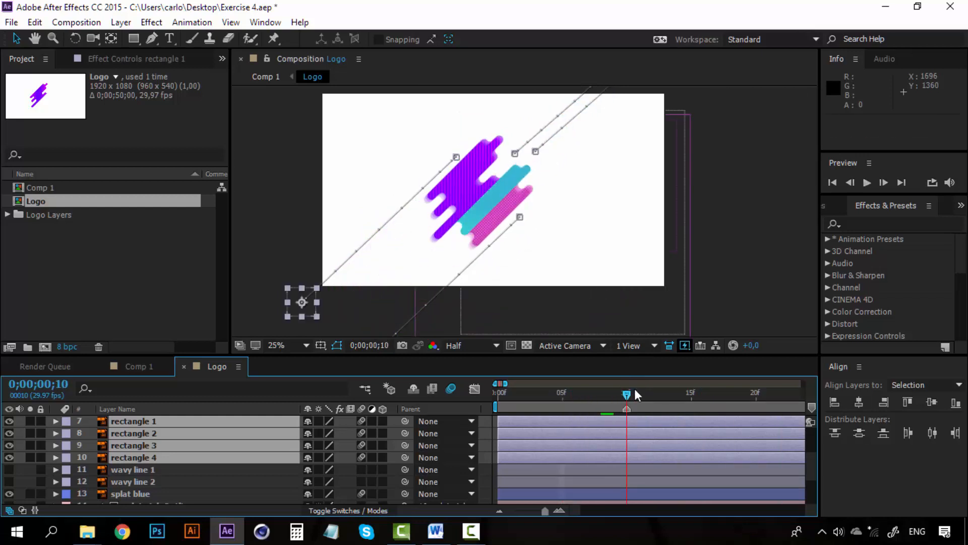
Step: Disable the composition's motion blur and add a composition marker at 0;00;00;20, where rectangle 2's final Position keyframe sits
click(452, 387)
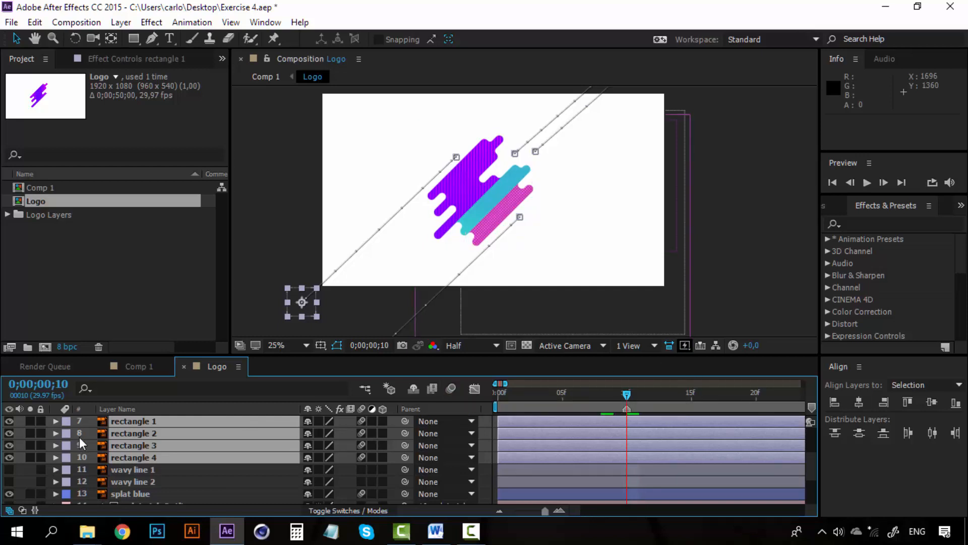
key(p)
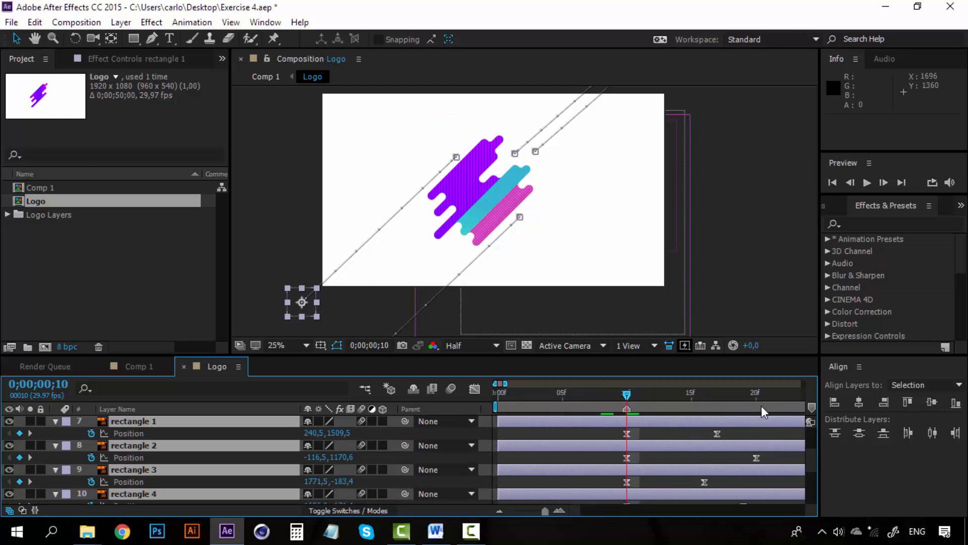
click(757, 391)
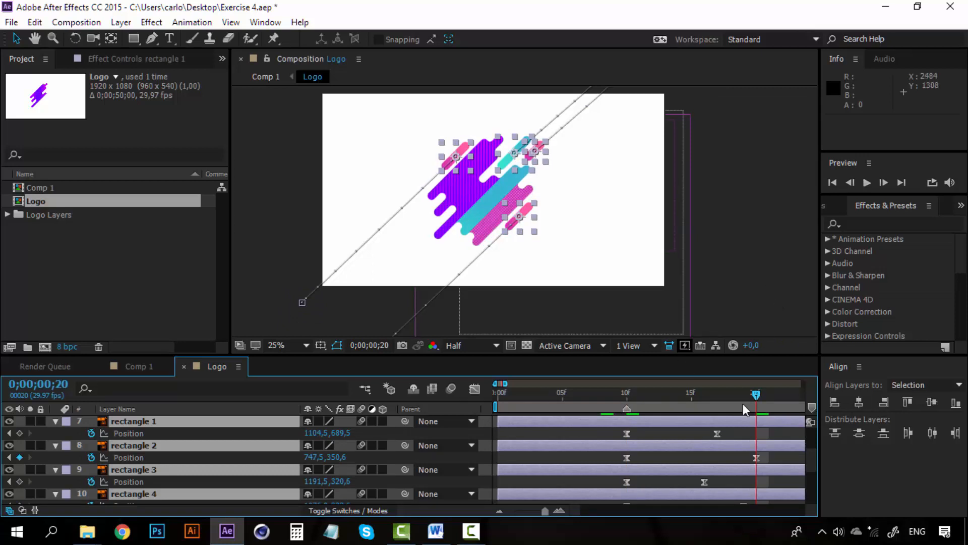
click(758, 314)
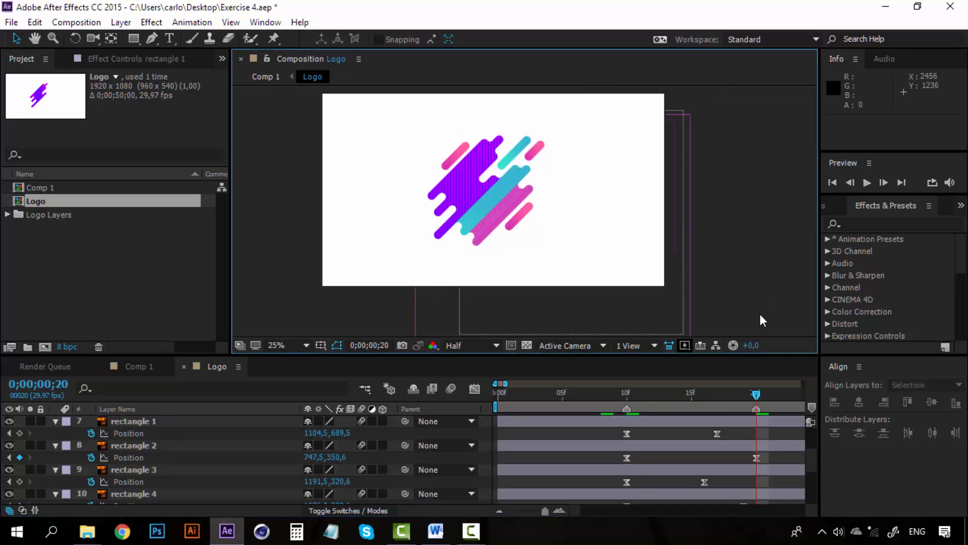
Step: Collapse the Position properties of all four rectangle layers
click(133, 421)
shift+click(136, 495)
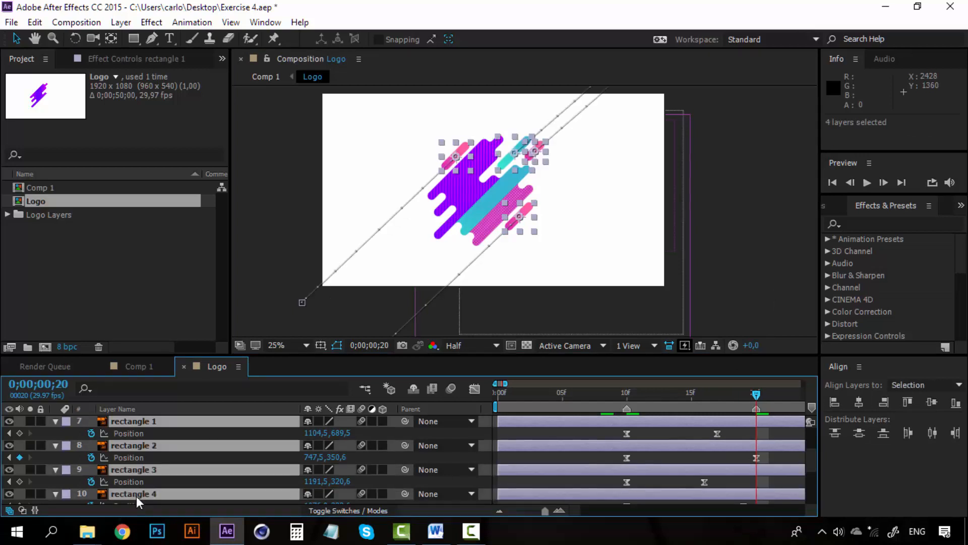
click(56, 494)
scroll(180, 470, up, 4)
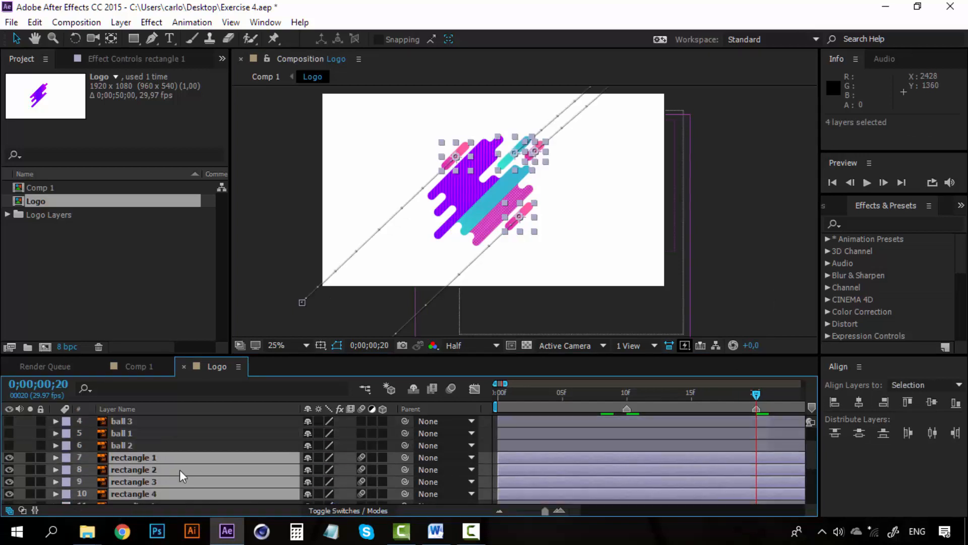
Step: Make the ball 3, ball 1 and ball 2 layers visible and move the current time to 0;00;00;19
click(126, 480)
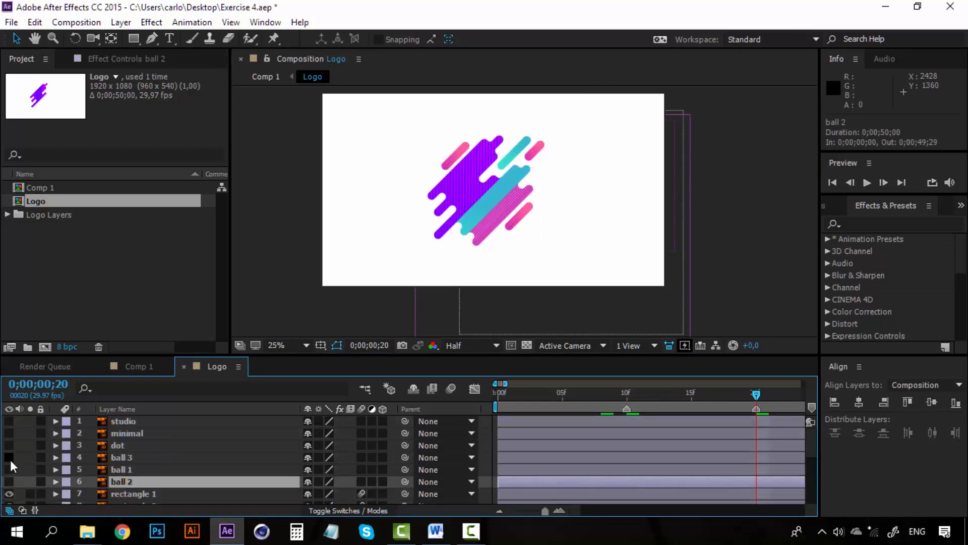
drag(9, 457, 8, 482)
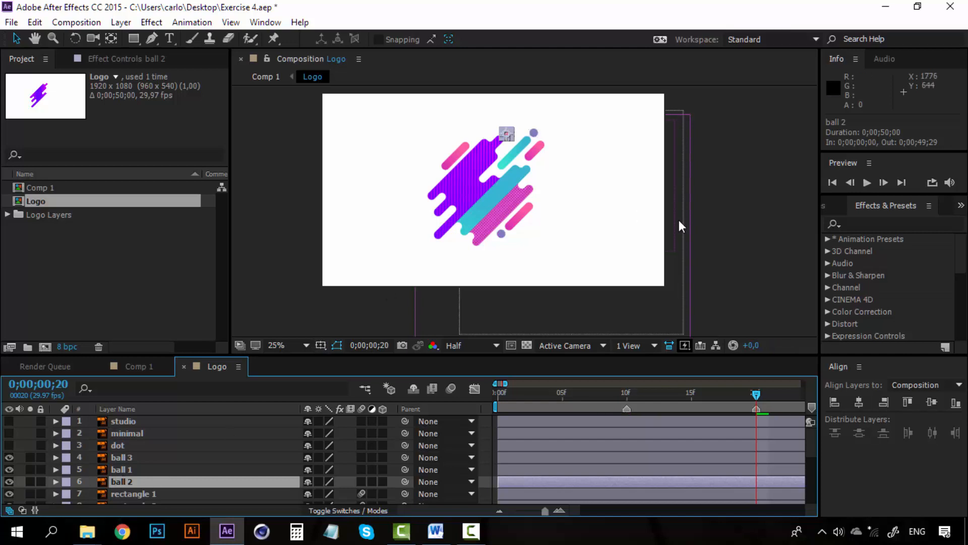
click(712, 219)
key(period)
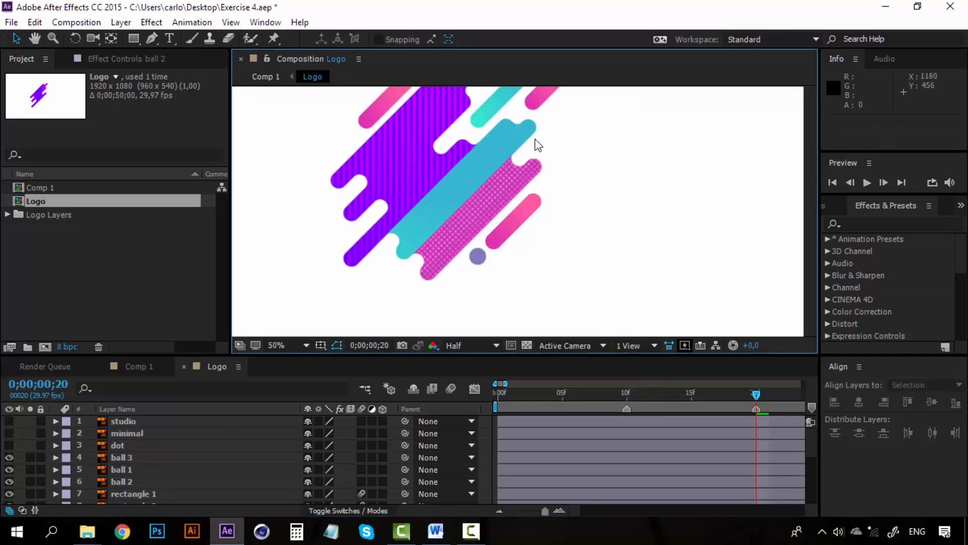
scroll(538, 145, down, 2)
drag(690, 392, 744, 391)
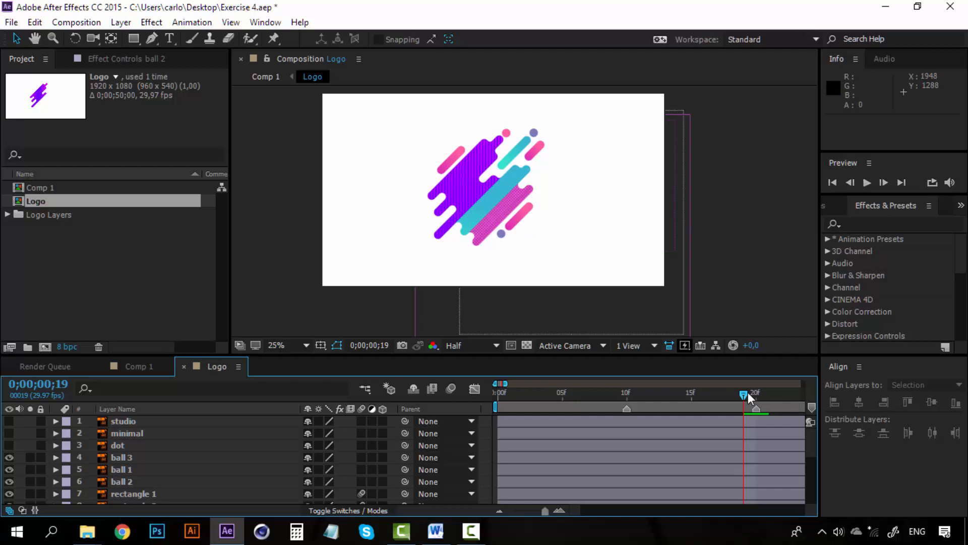
Step: Move the current time to the composition marker at 0;00;00;20 and select the ball 3, ball 1 and ball 2 layers
drag(748, 392, 761, 389)
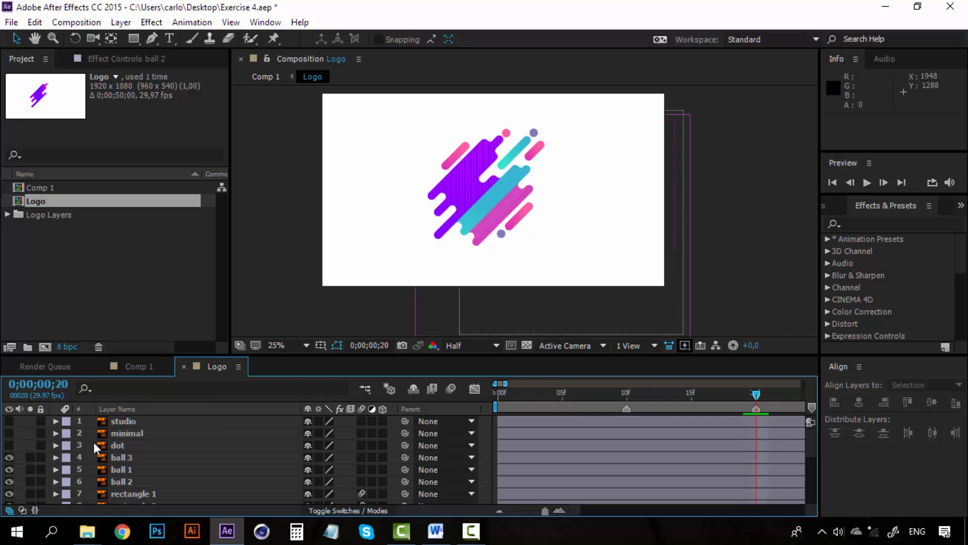
click(115, 457)
shift+click(126, 483)
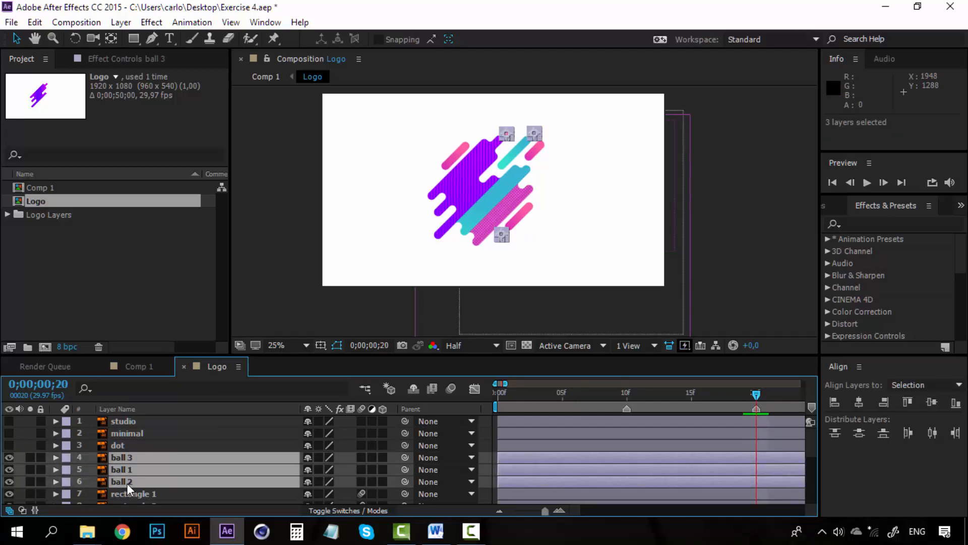
drag(578, 510, 579, 510)
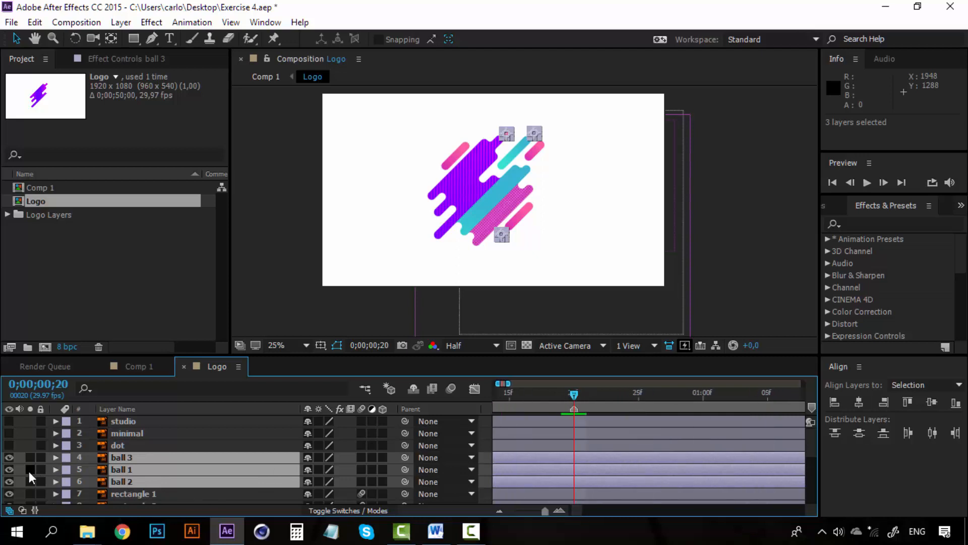
Step: Set the label colour of the four rectangle layers to Cyan
scroll(122, 480, down, 3)
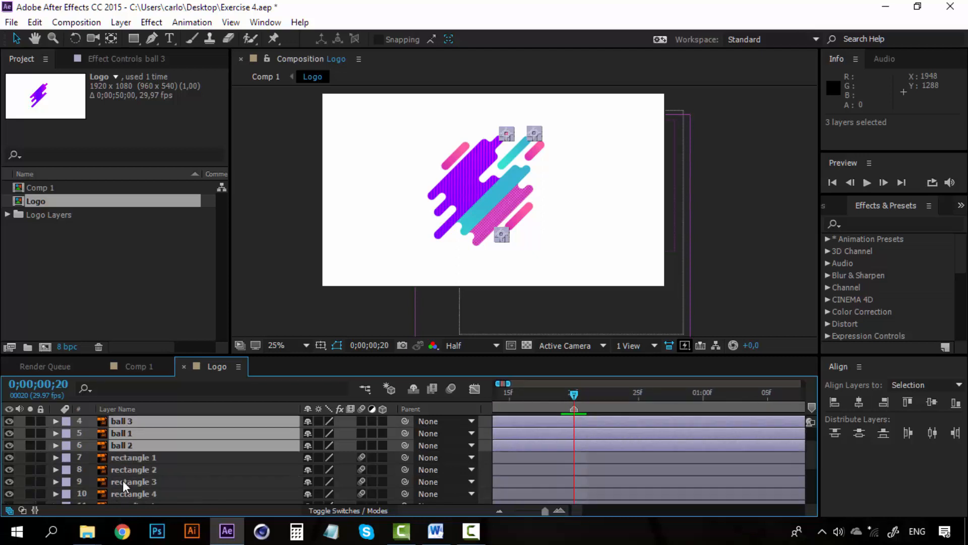
click(129, 465)
click(133, 462)
scroll(135, 464, down, 3)
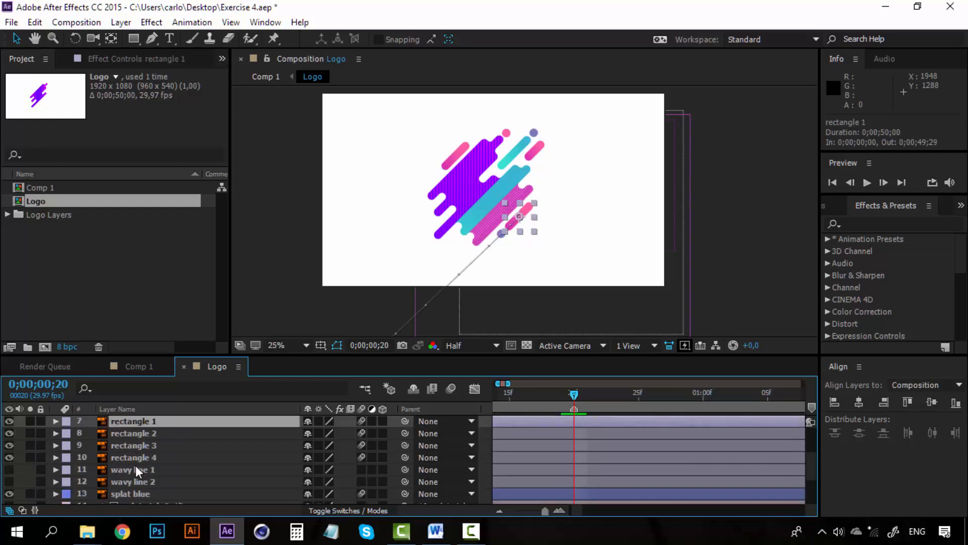
shift+click(107, 458)
click(68, 458)
click(107, 427)
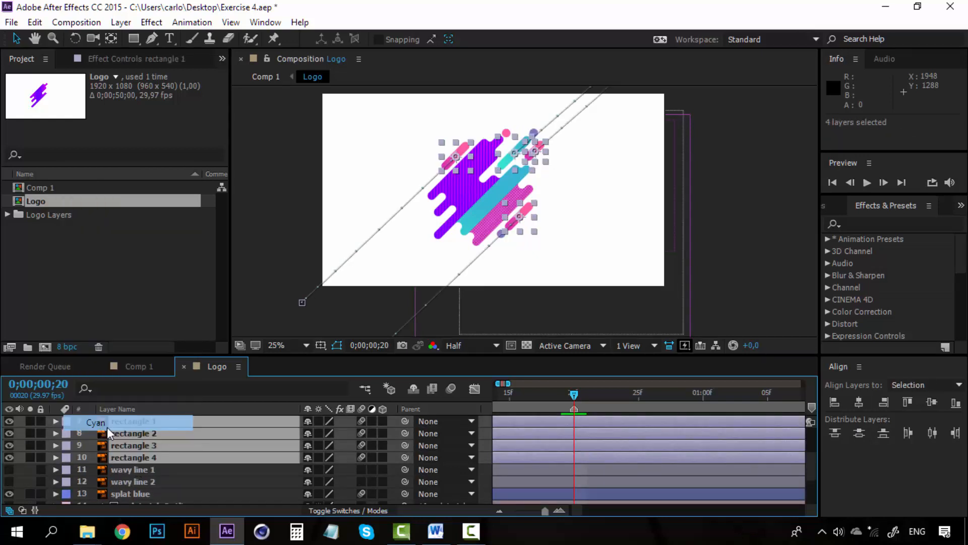
Step: Set the label colour of the ball 3, ball 1 and ball 2 layers to Aqua
scroll(131, 471, up, 3)
click(131, 448)
scroll(132, 456, up, 3)
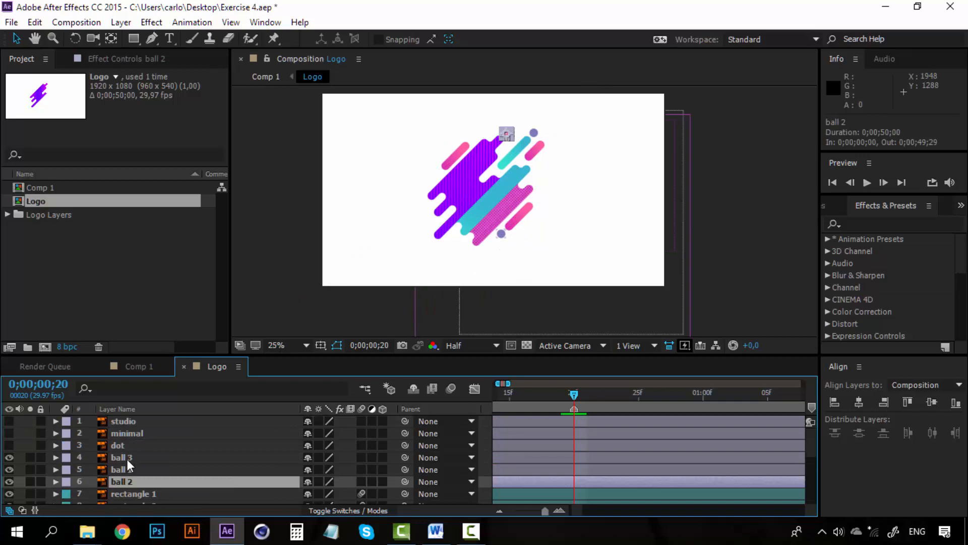
shift+click(127, 458)
click(67, 457)
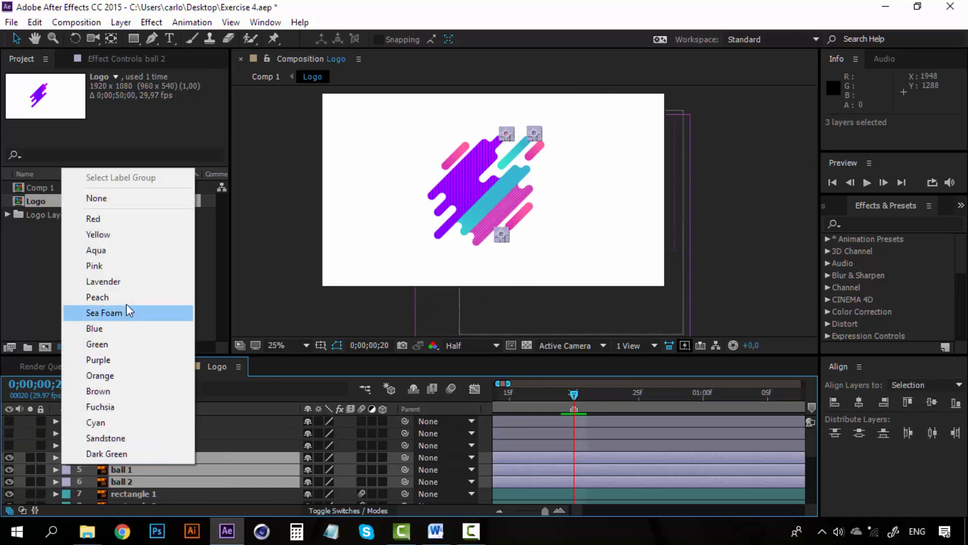
click(132, 281)
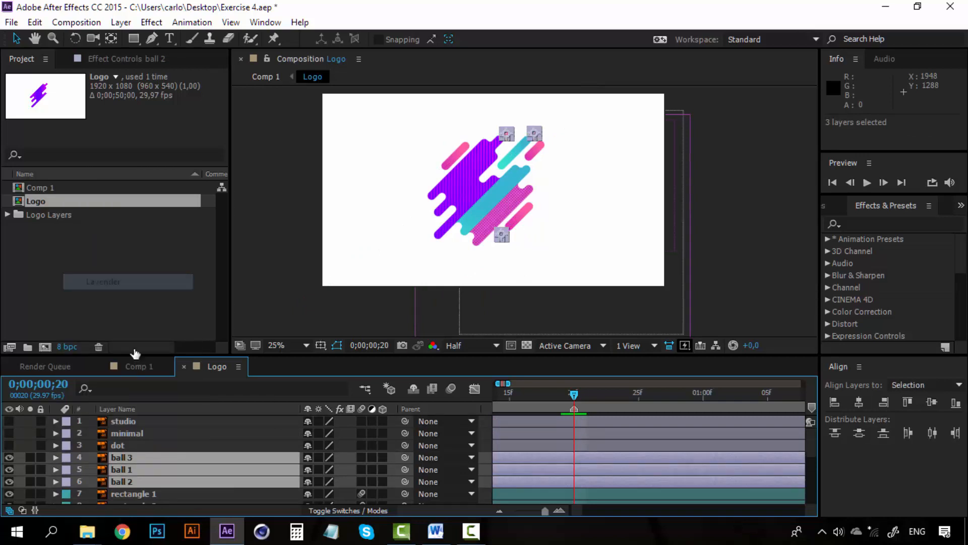
click(64, 458)
click(113, 249)
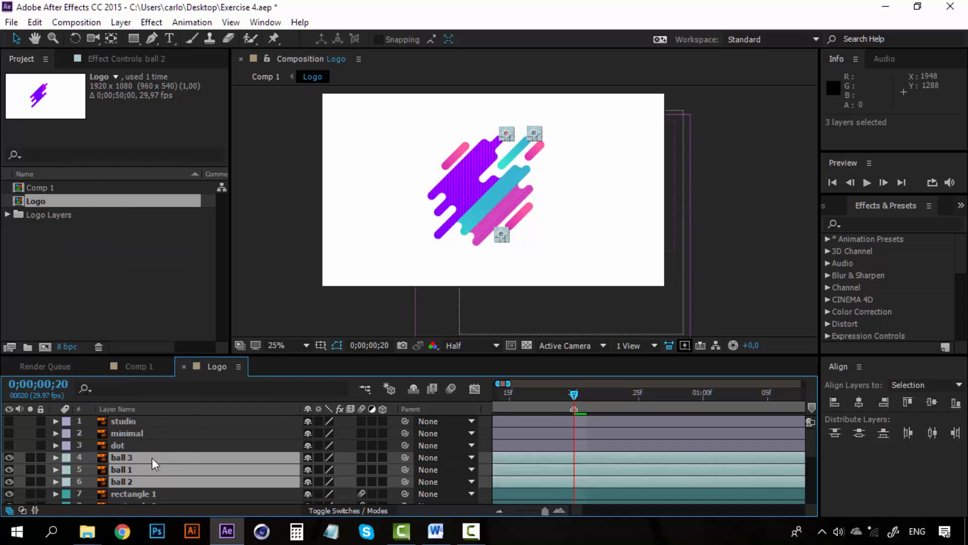
Step: Add Position keyframes to the three ball layers at 0;00;00;20 and 0;00;00;25
click(140, 444)
click(124, 458)
shift+click(117, 480)
key(p)
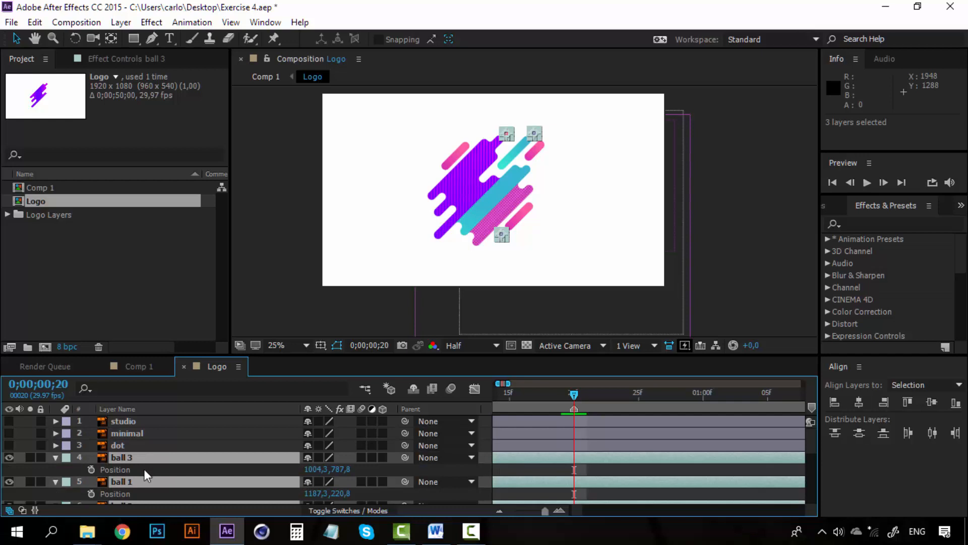
scroll(144, 469, down, 3)
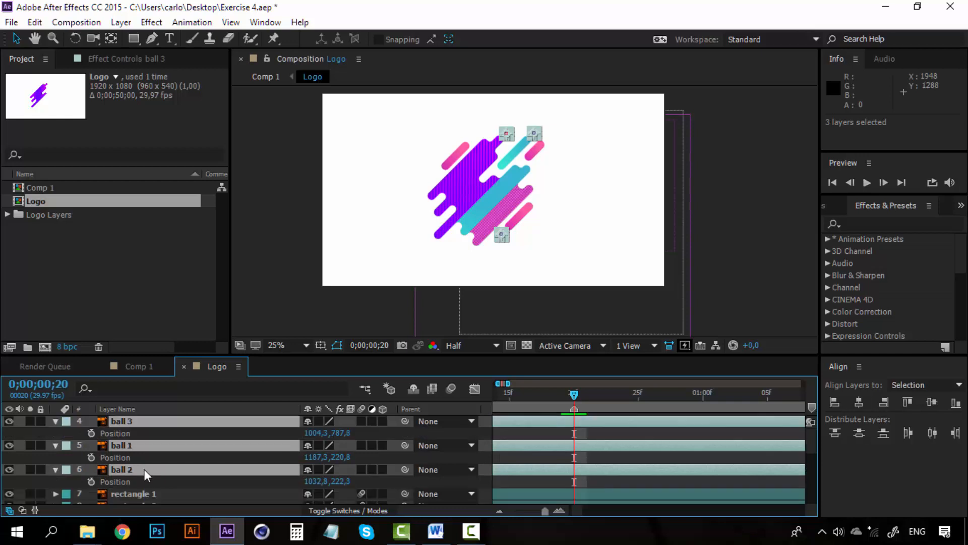
click(91, 433)
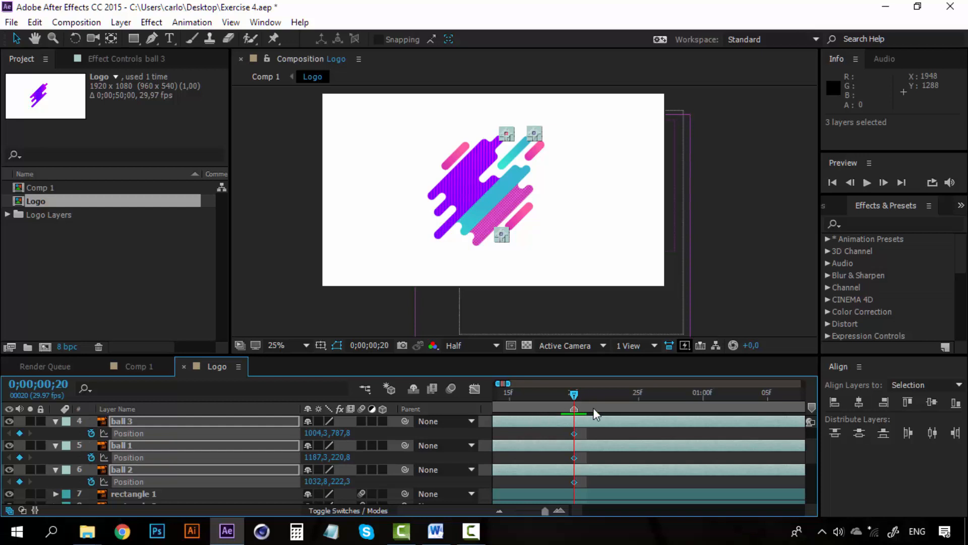
click(640, 393)
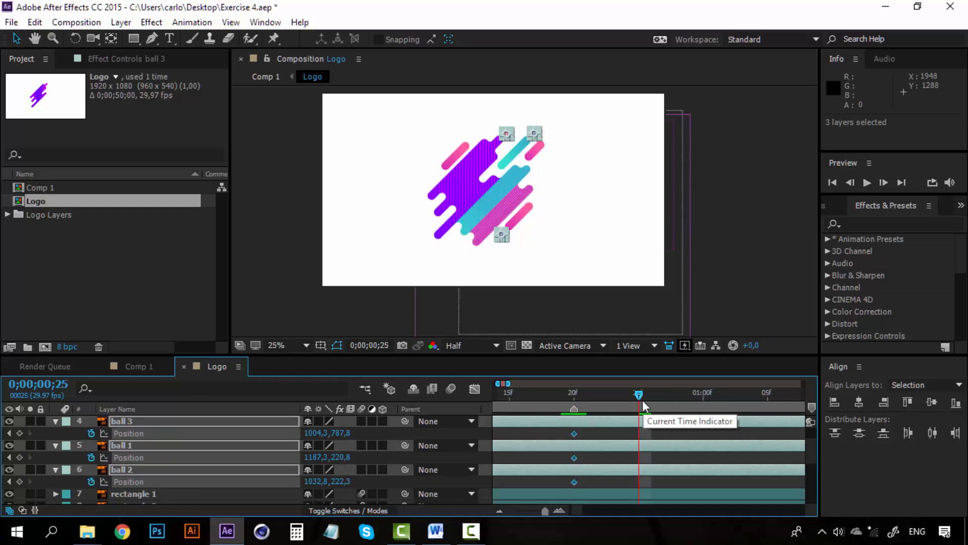
click(21, 433)
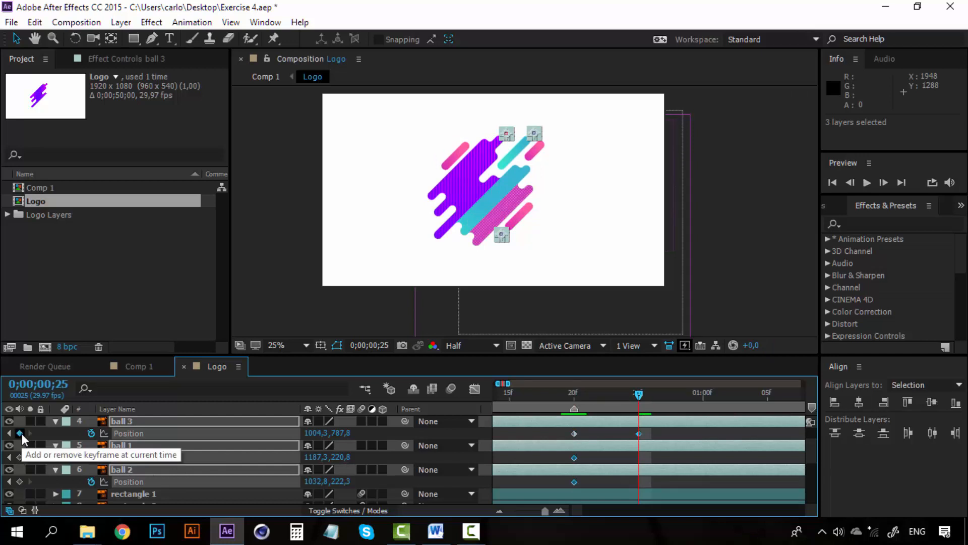
Step: At 0;00;00;20, move ball 1 diagonally down onto the turquoise rectangle, to a Position of about 1124, 287
click(574, 395)
scroll(412, 169, up, 2)
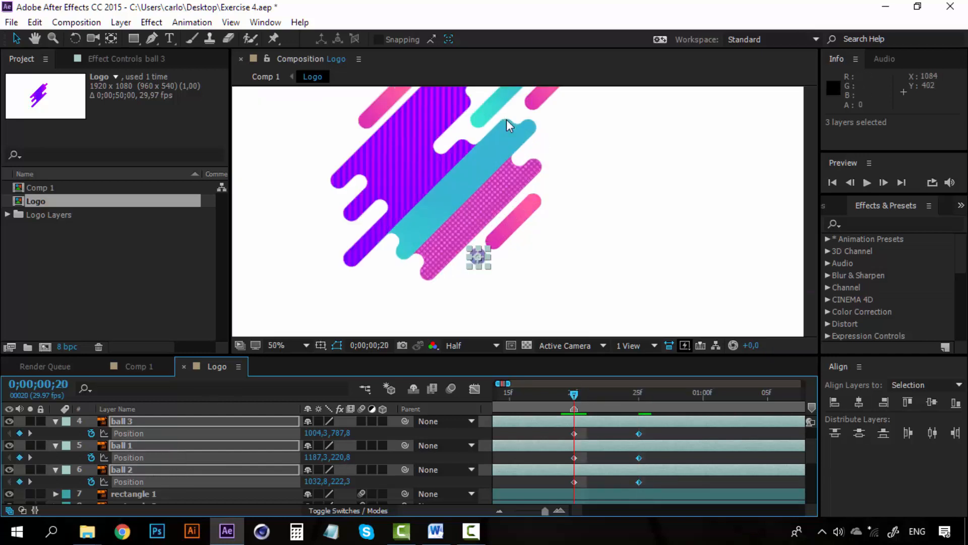
key(space)
drag(536, 182, 493, 266)
mouse_move(504, 200)
mouse_down()
mouse_move(498, 276)
mouse_move(389, 262)
mouse_up()
click(536, 128)
key(z)
click(458, 221)
key(space)
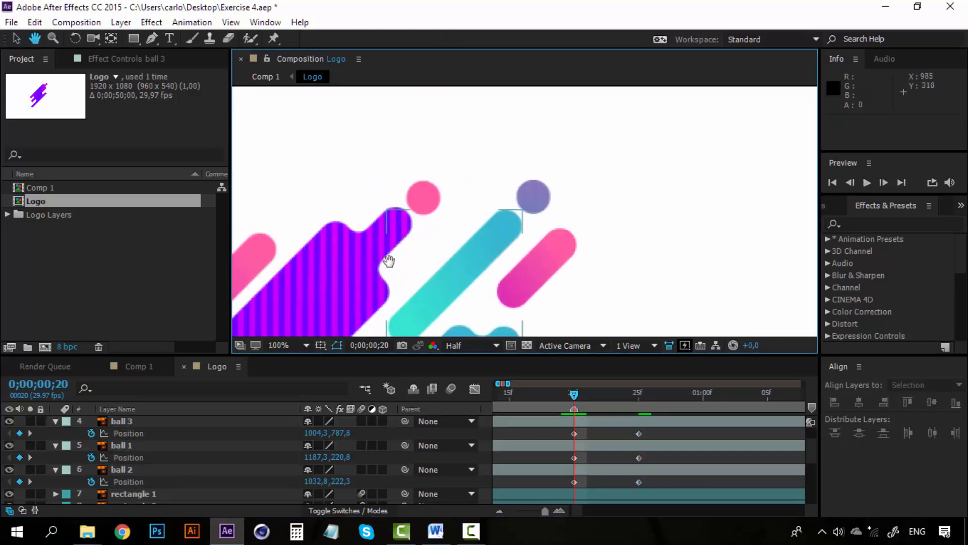
click(131, 420)
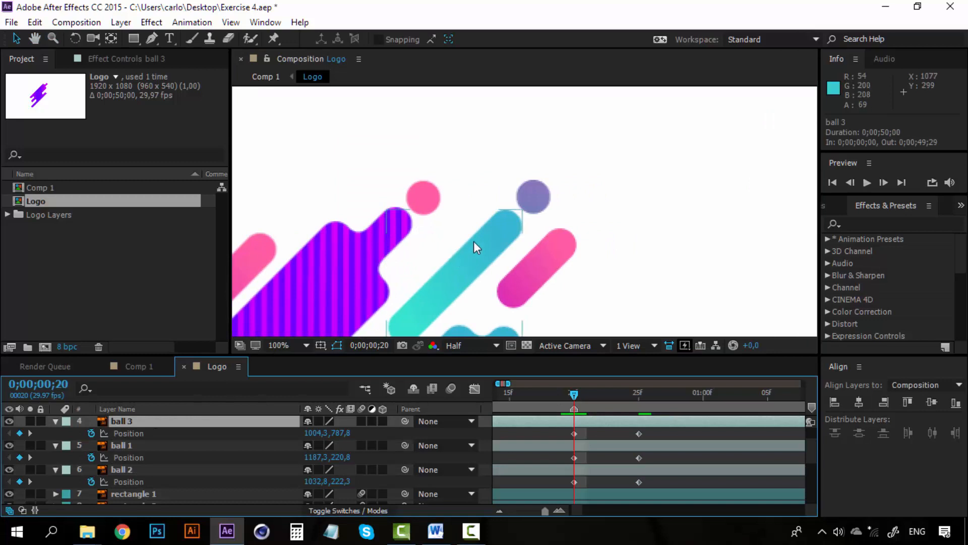
click(535, 196)
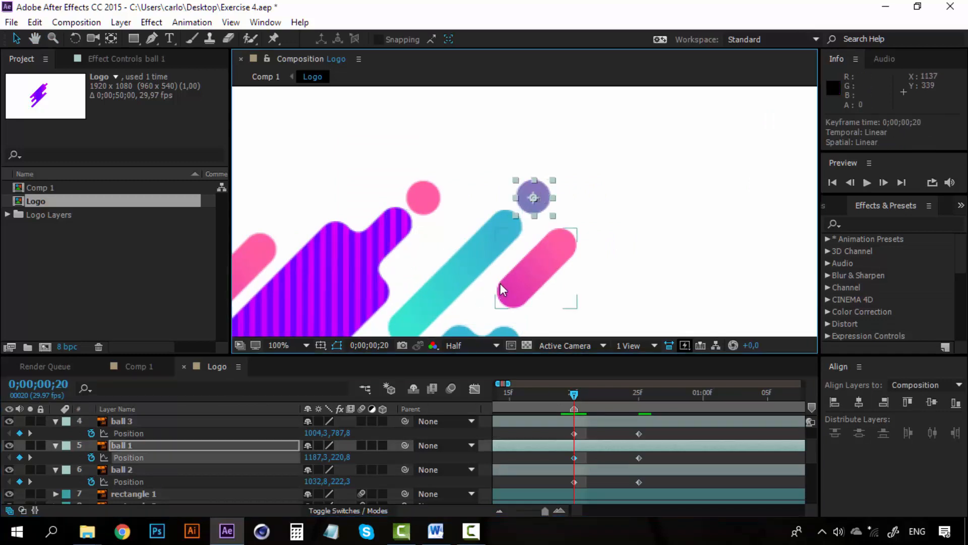
drag(532, 208, 481, 258)
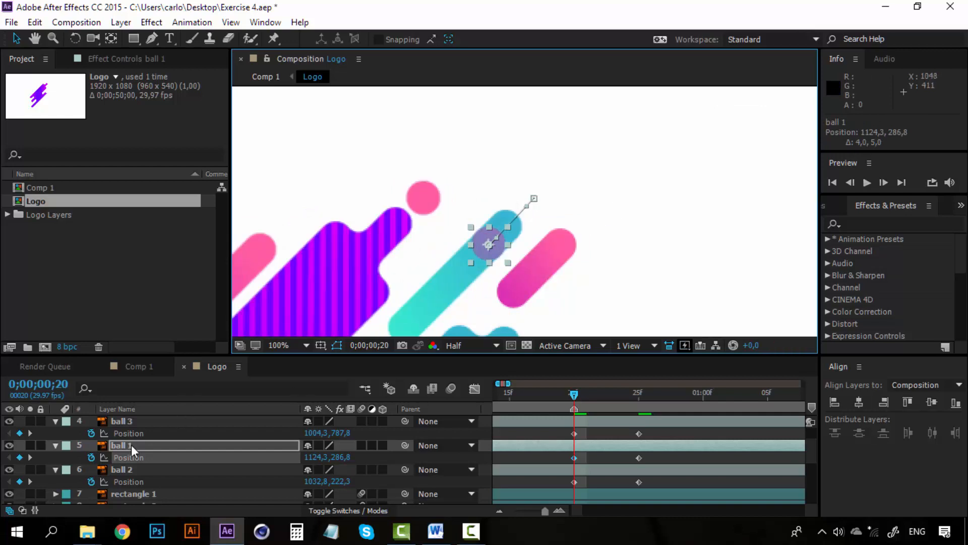
Step: At 0;00;00;20, move ball 2 diagonally down onto the tip of the purple splat, to a Position of about 979, 273
click(146, 424)
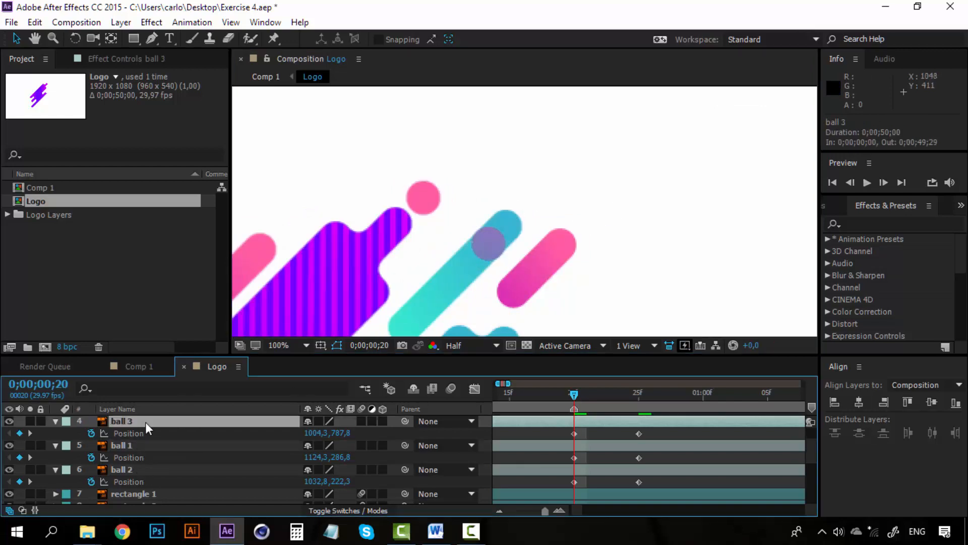
click(137, 470)
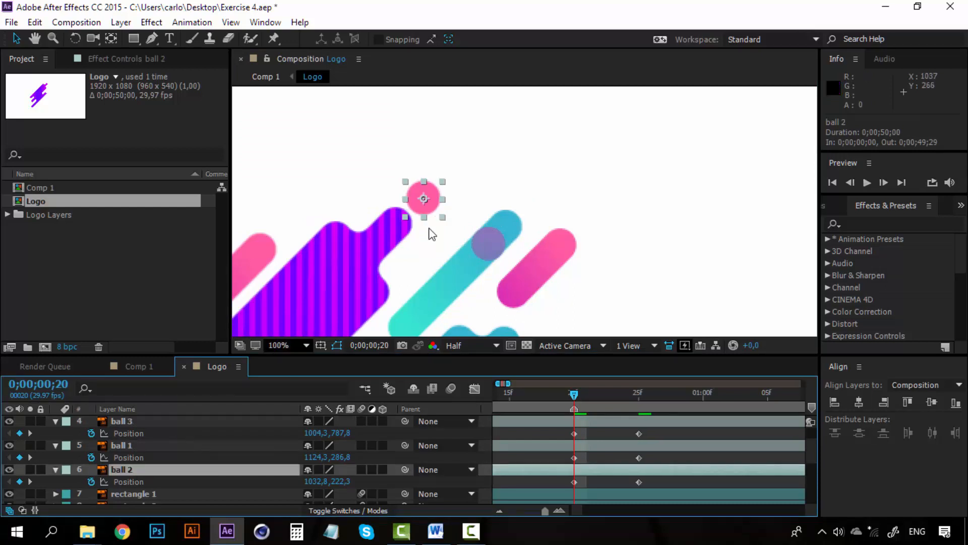
drag(429, 212, 388, 246)
key(Down)
key(Down)
key(Down)
key(Down)
key(Right)
key(Right)
key(Right)
key(Right)
key(Right)
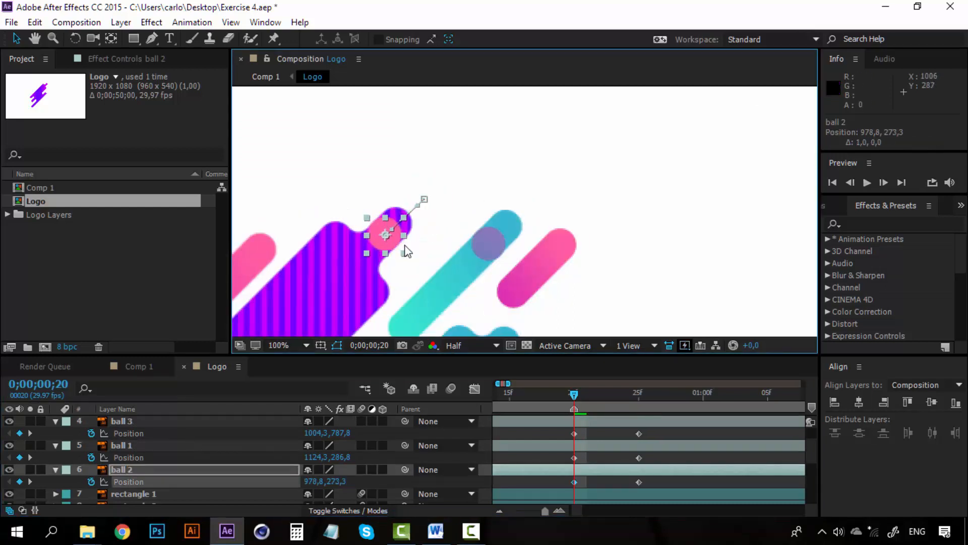
Step: At 0;00;00;20, move ball 3 diagonally up onto the lower pink rectangle's end, to a Position of about 1058, 737
key(space)
drag(471, 286, 525, 135)
drag(470, 330, 518, 60)
drag(482, 234, 424, 284)
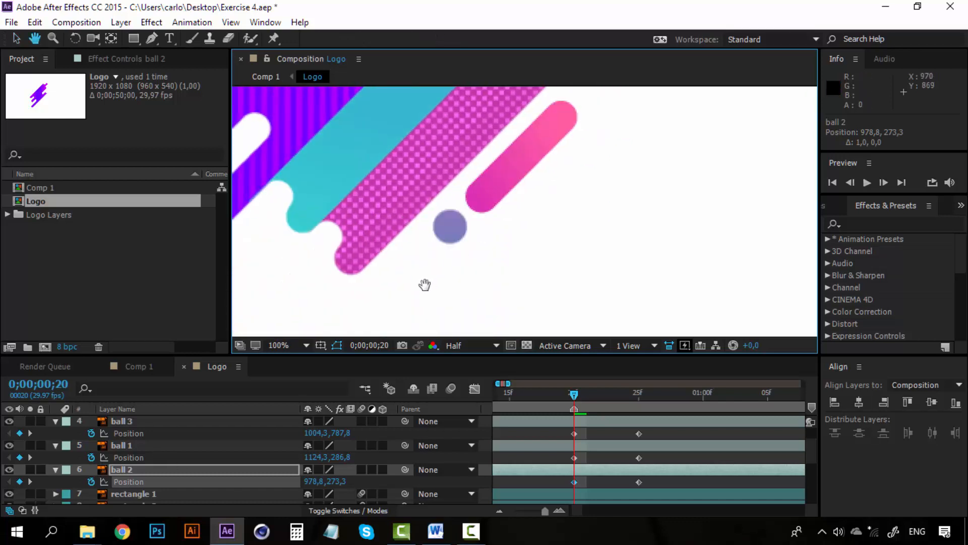
click(440, 223)
drag(458, 216, 499, 181)
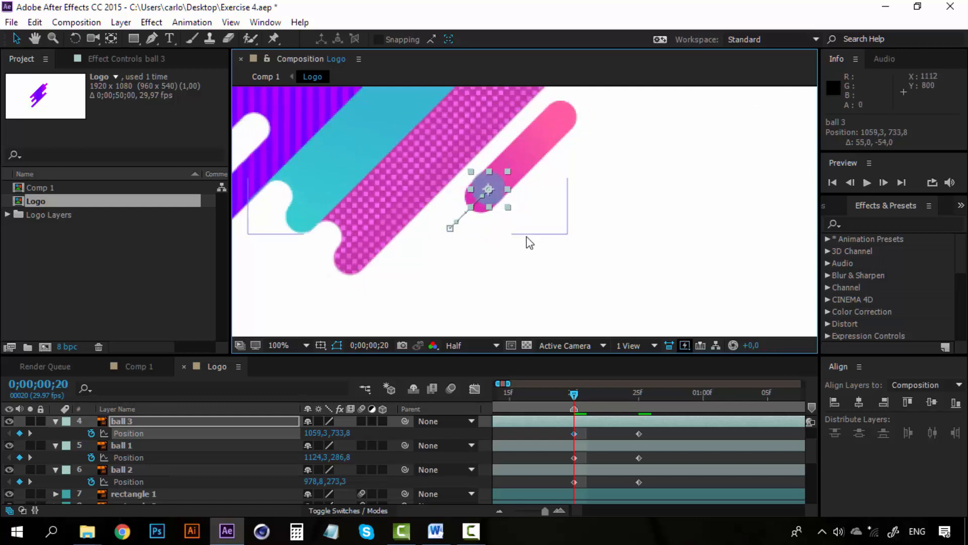
key(Down)
key(Down)
key(Left)
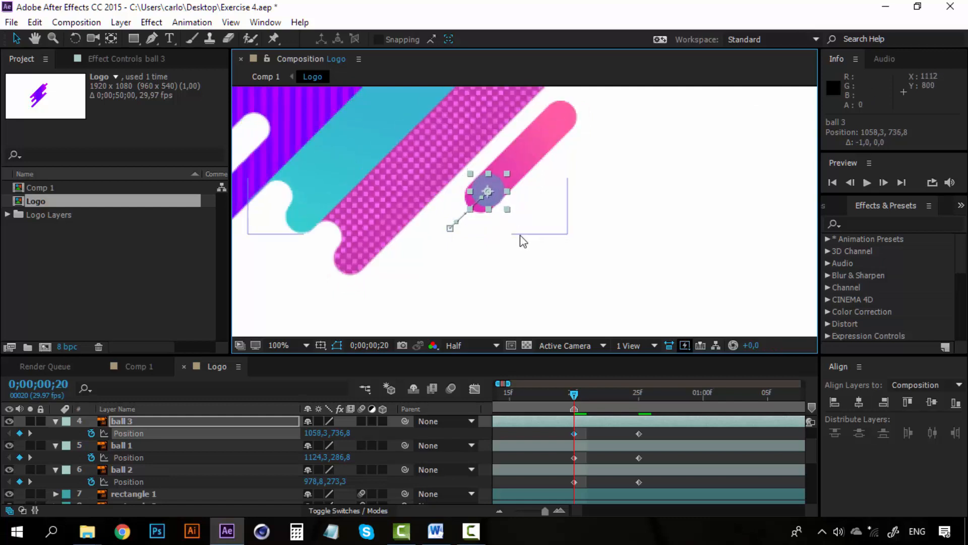
Step: Select all three ball layers and collapse their Position properties
key(comma)
key(comma)
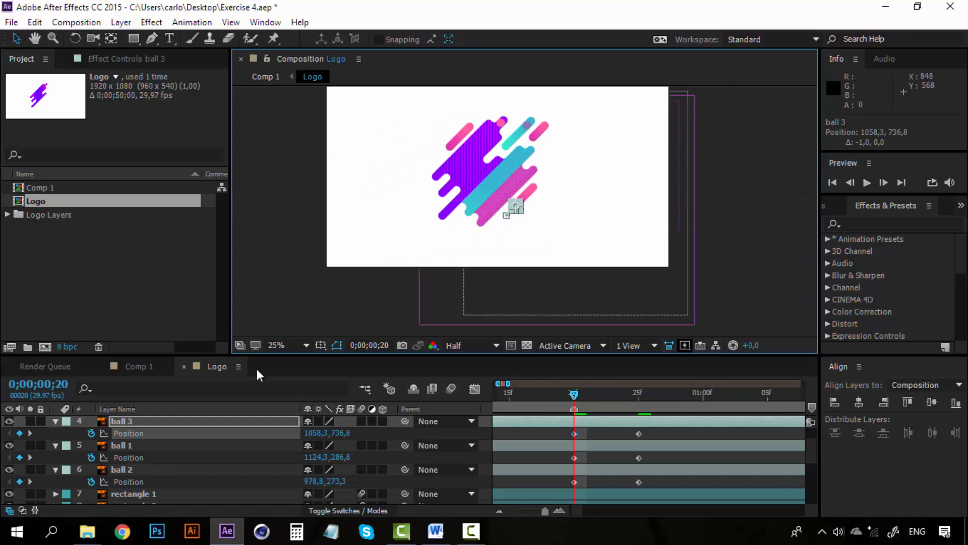
click(134, 423)
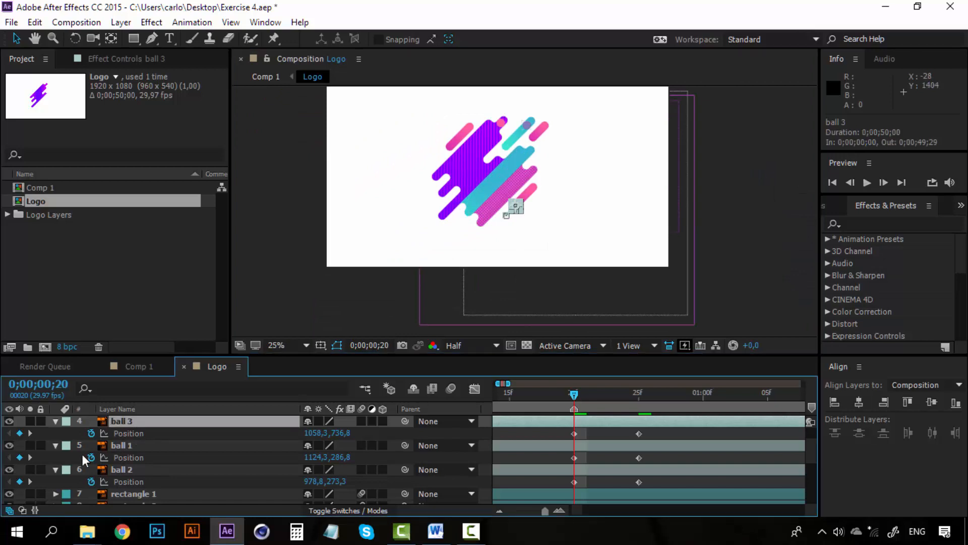
shift+click(121, 471)
click(55, 422)
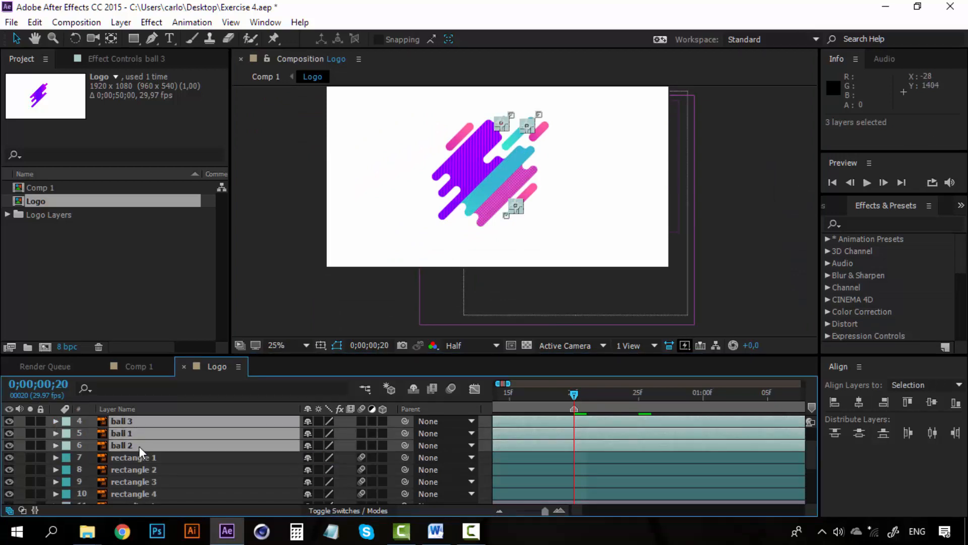
Step: Move the three ball layers directly below rectangle 4 in the layer stack and deselect them
scroll(140, 446, down, 1)
scroll(139, 444, up, 1)
mouse_move(128, 442)
mouse_down()
mouse_move(139, 496)
mouse_move(142, 435)
mouse_up()
scroll(157, 458, up, 2)
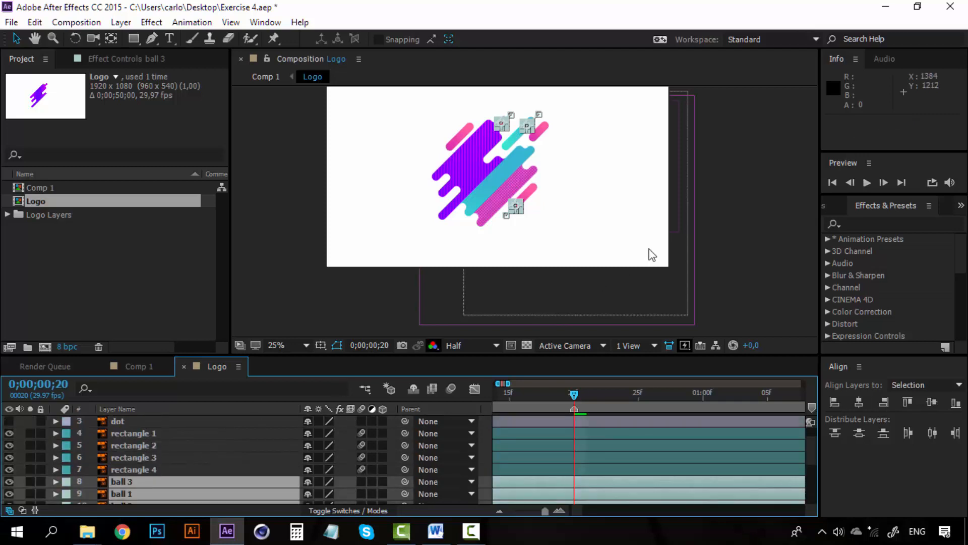
click(722, 216)
key(period)
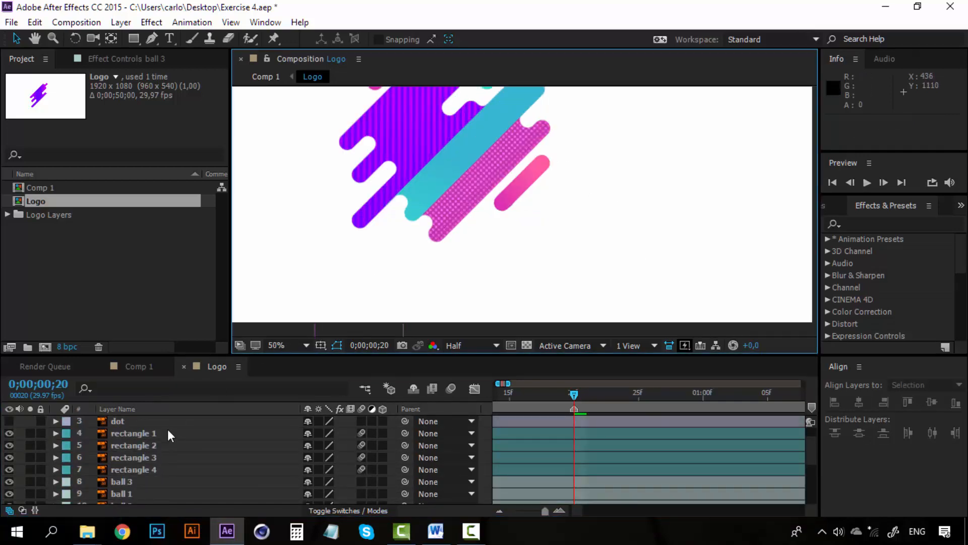
Step: Move ball 3, ball 1 and ball 2 below the splat purple layer so they sit behind the other logo shapes
scroll(129, 443, down, 3)
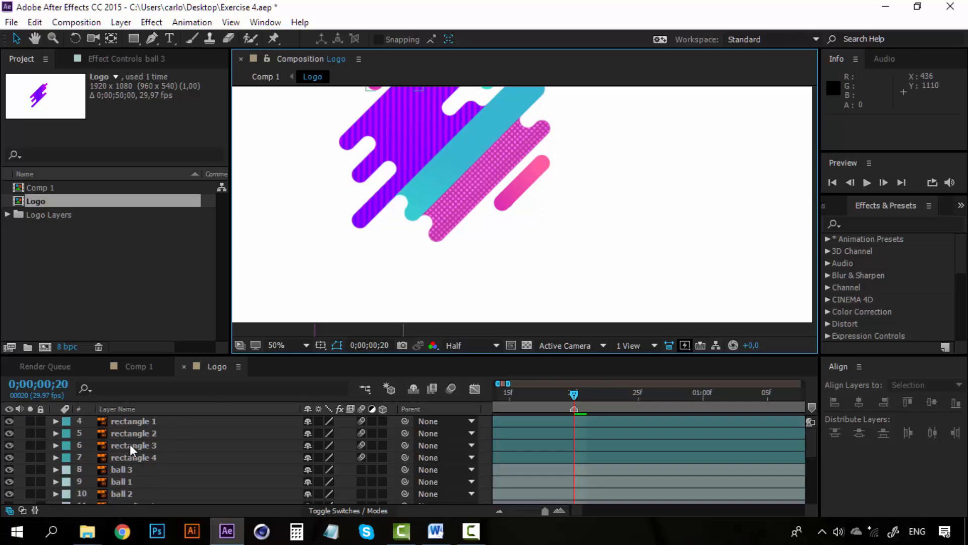
scroll(129, 444, up, 1)
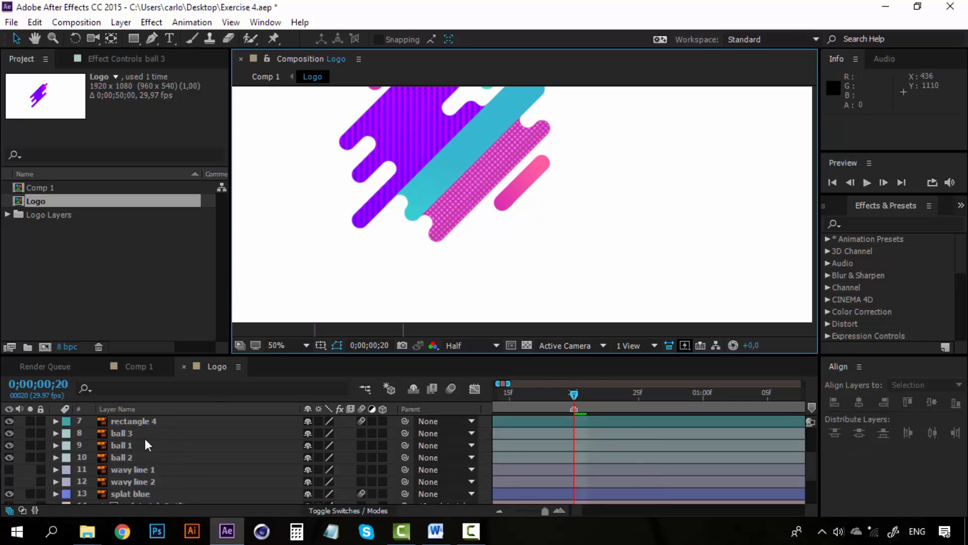
click(129, 434)
shift+click(125, 456)
drag(125, 438, 136, 503)
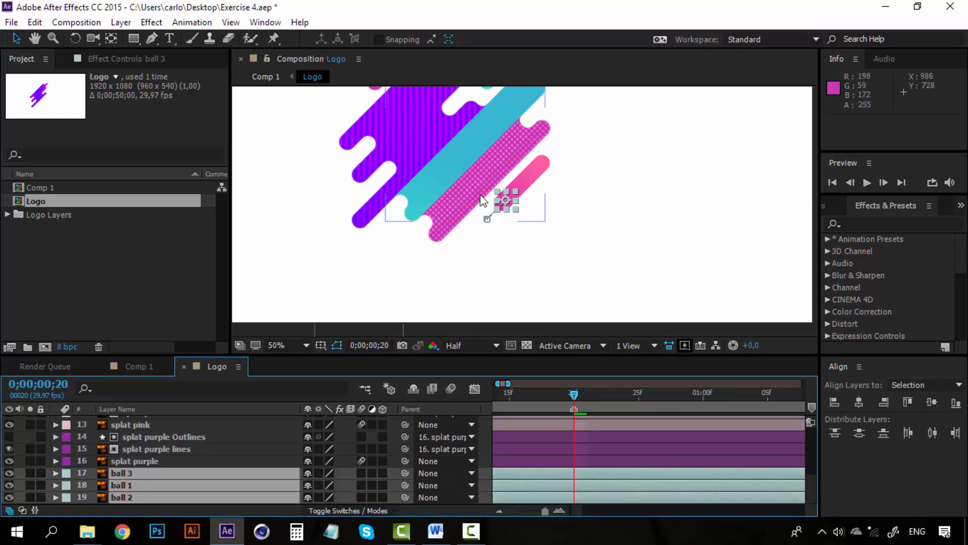
key(space)
drag(476, 152, 454, 265)
drag(462, 209, 458, 224)
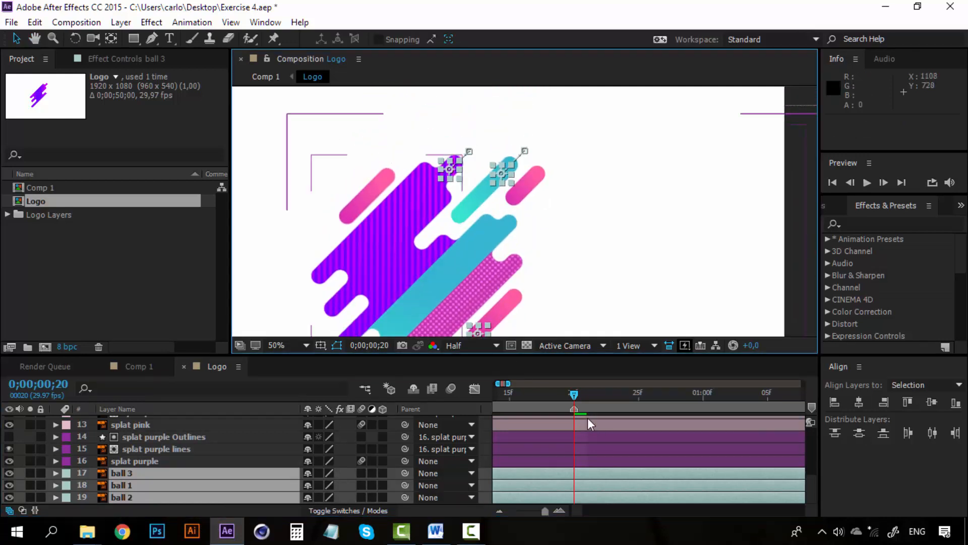
Step: Deselect the ball layers and preview the balls emerging from behind the shapes, starting from 0;00;00;19
click(573, 396)
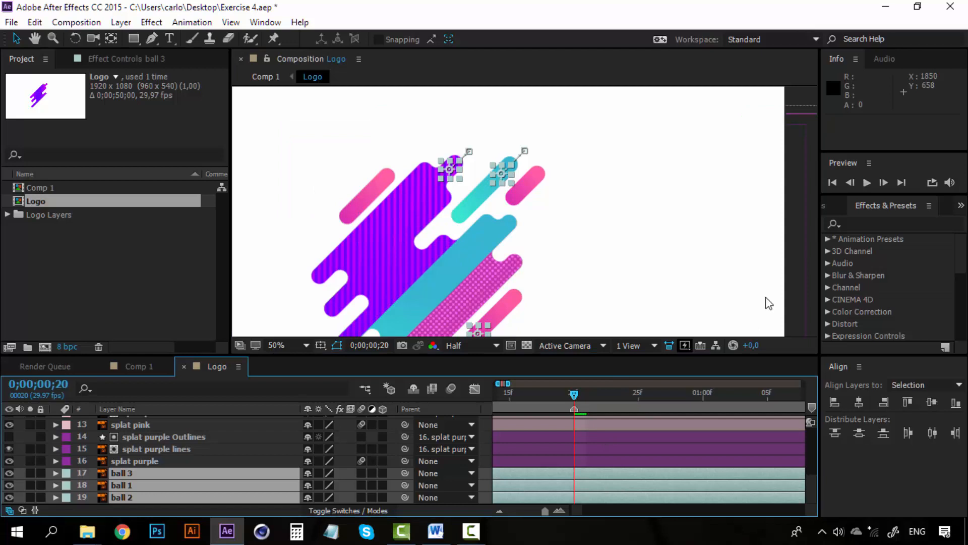
click(798, 262)
key(space)
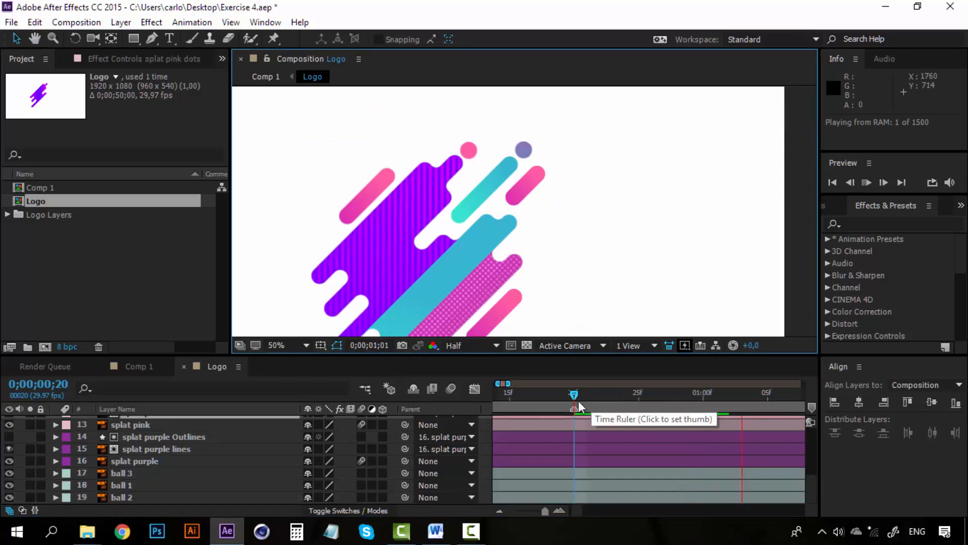
drag(569, 397, 557, 395)
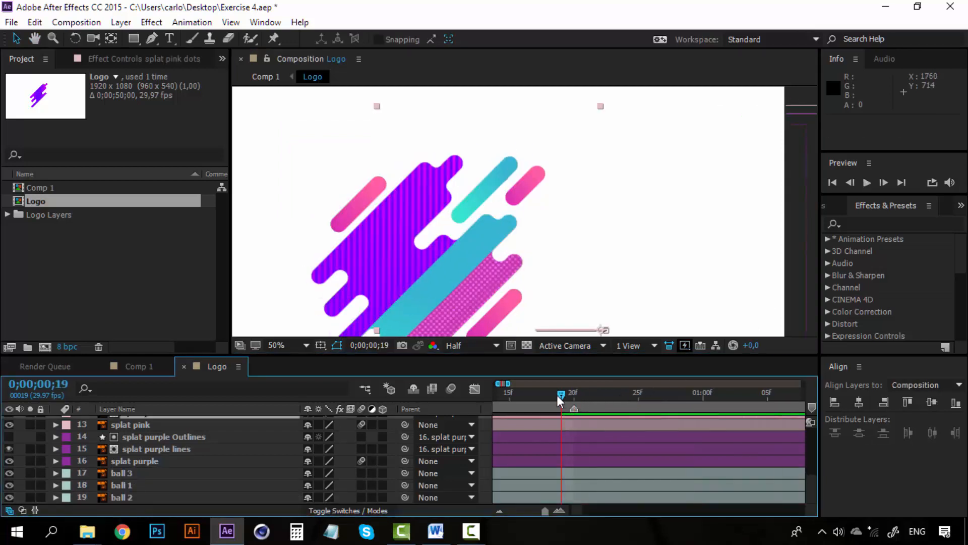
key(space)
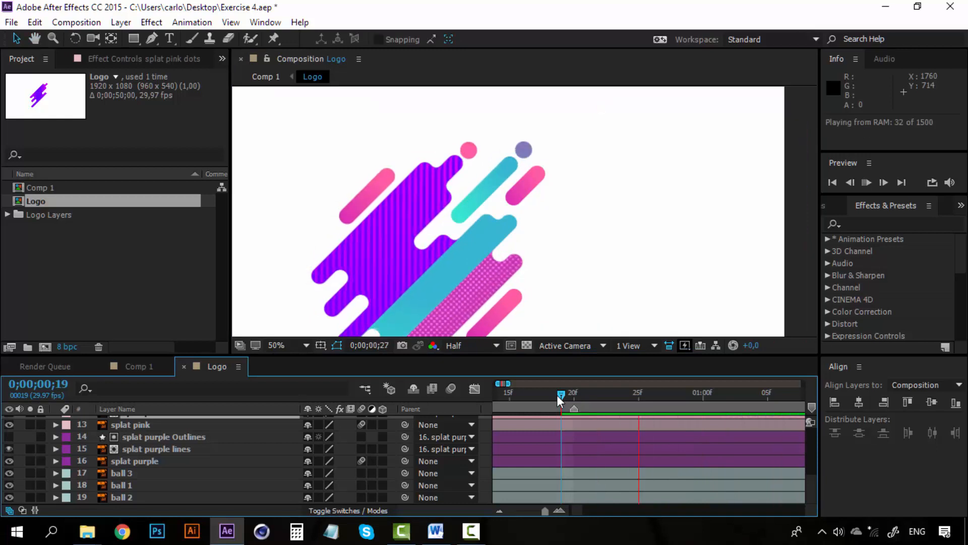
key(space)
Step: Preview the logo animation with the whole composition in view, starting from 0;00;00;09
scroll(507, 180, down, 2)
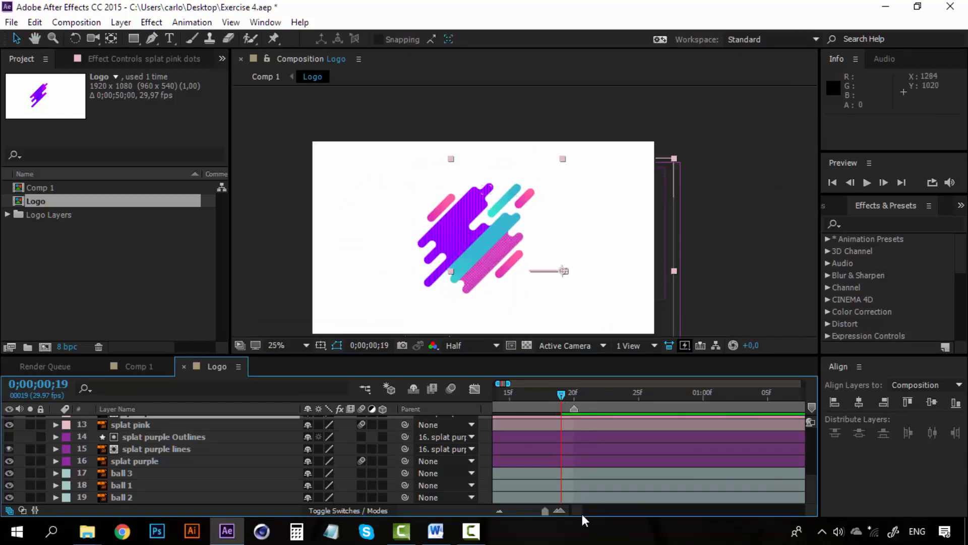
drag(578, 513, 574, 512)
click(609, 394)
key(space)
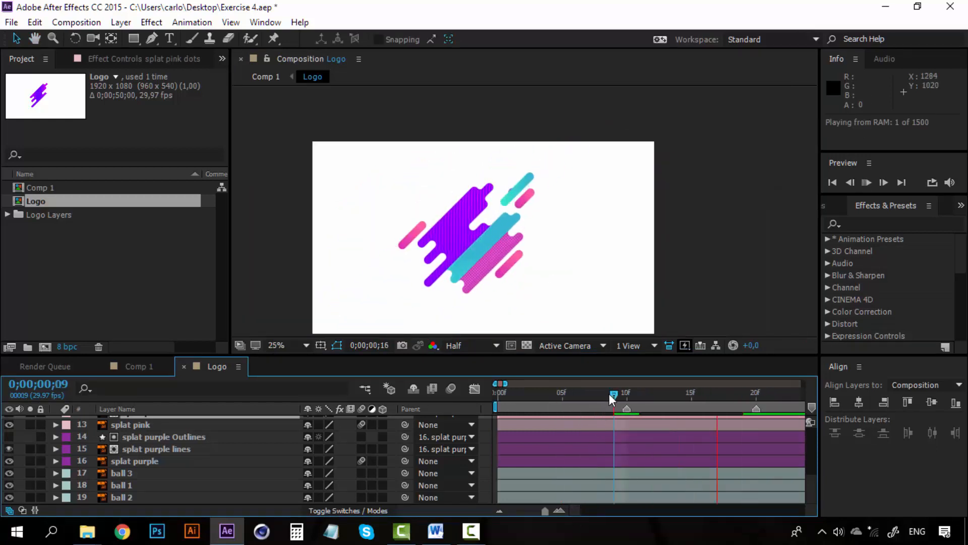
Step: Trim the start of the ball 3, ball 1 and ball 2 layers to 0;00;00;20
drag(626, 391, 757, 394)
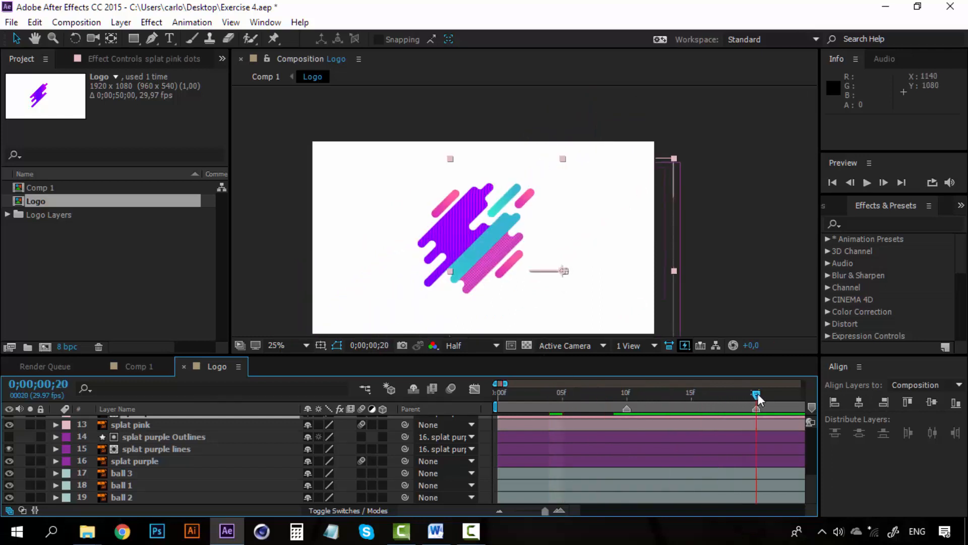
click(153, 474)
shift+click(151, 496)
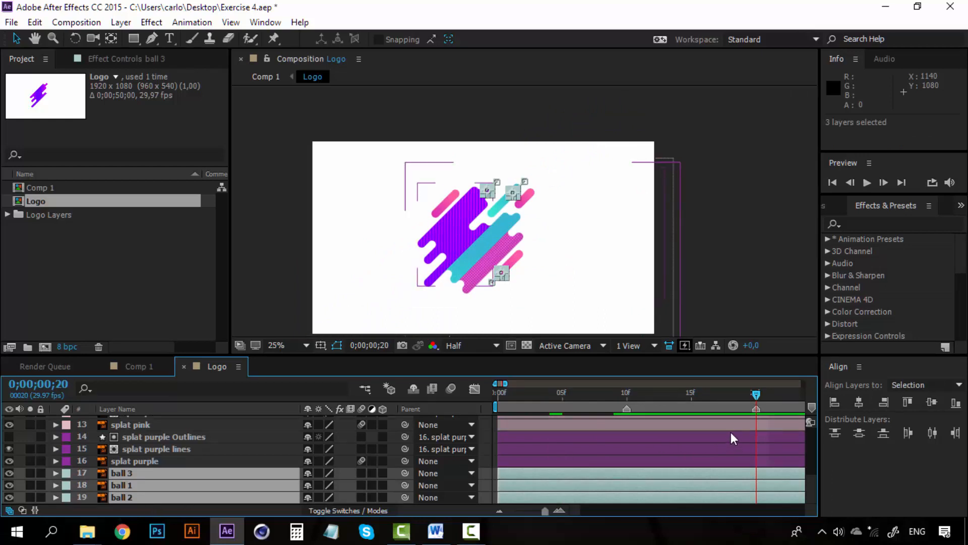
scroll(731, 432, up, 3)
scroll(728, 434, down, 3)
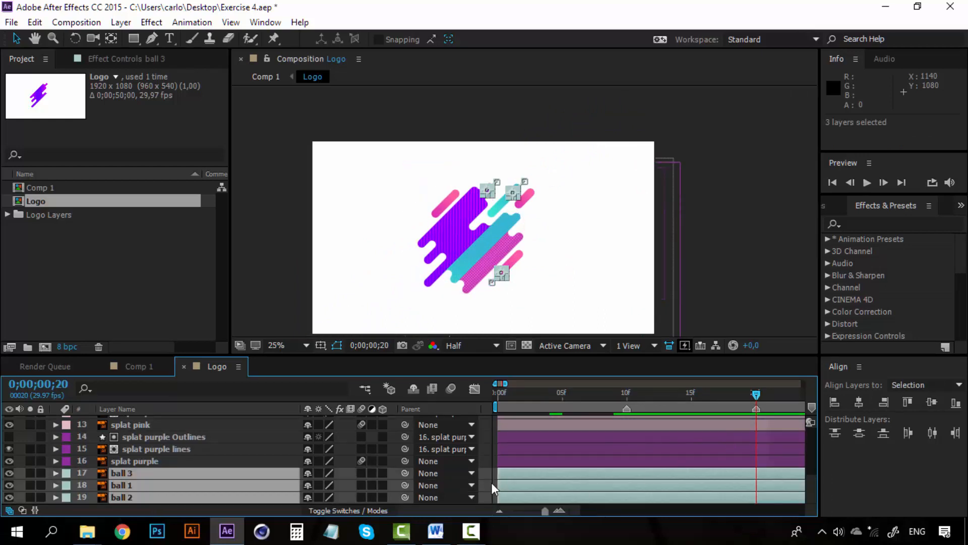
key(alt+bracketleft)
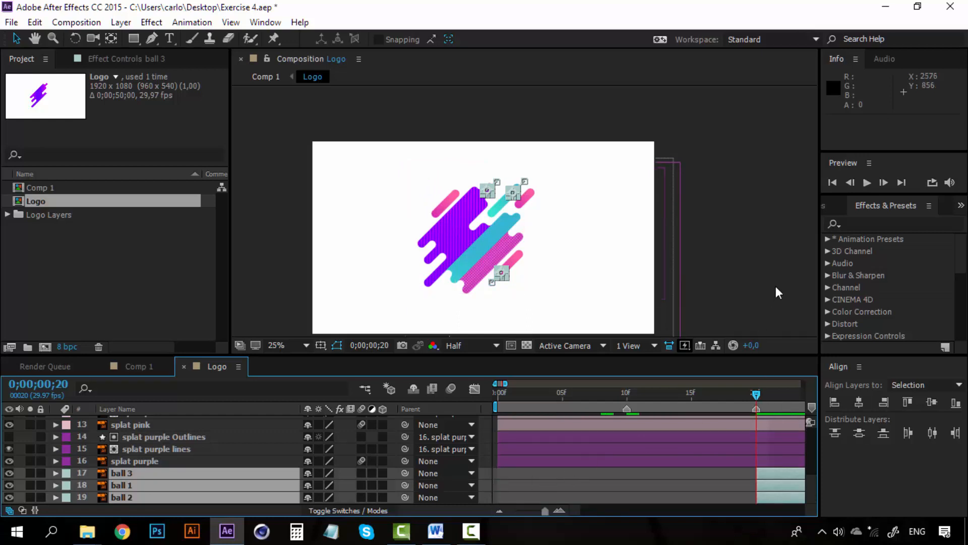
Step: Play the logo animation from its beginning to check the timing of the trimmed ball layers
drag(755, 394, 528, 398)
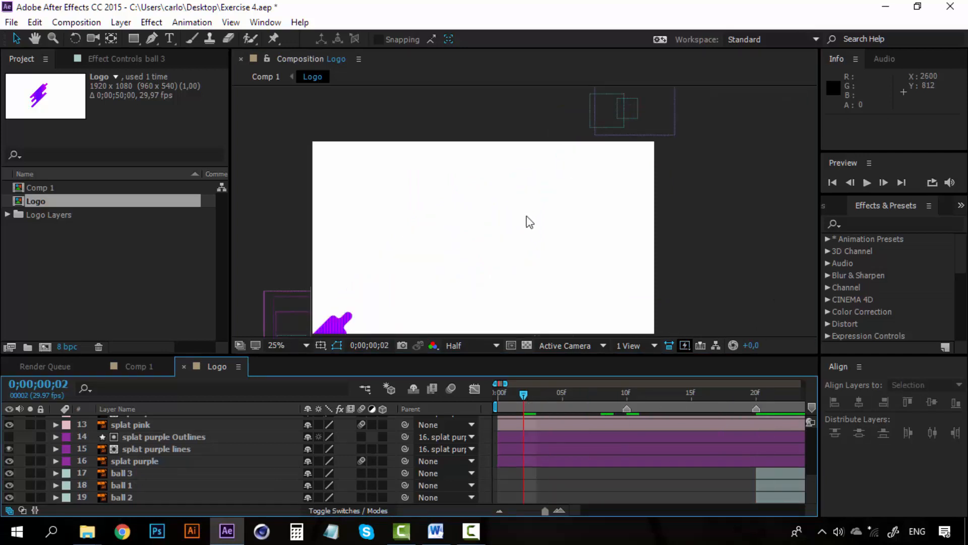
key(space)
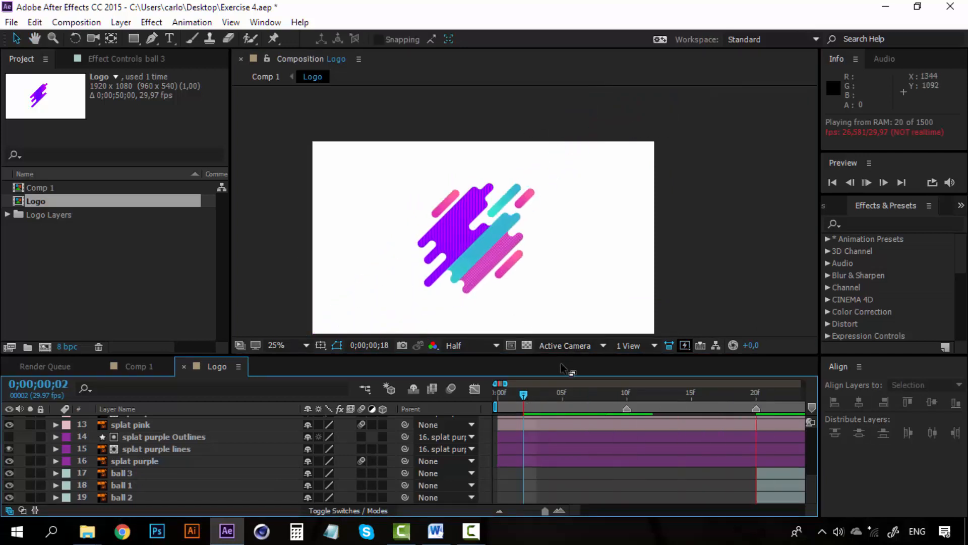
drag(527, 394, 549, 392)
key(space)
key(space)
key(space)
key(space)
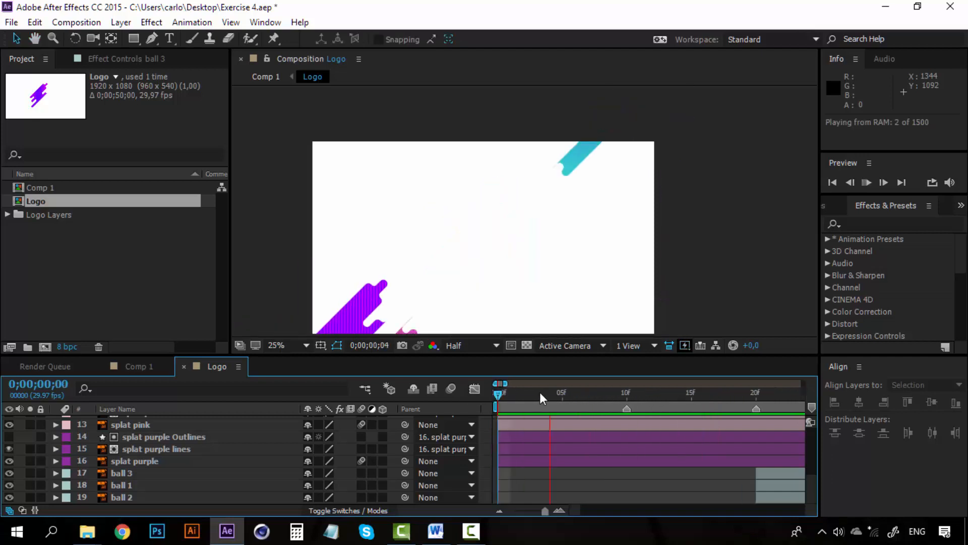
key(space)
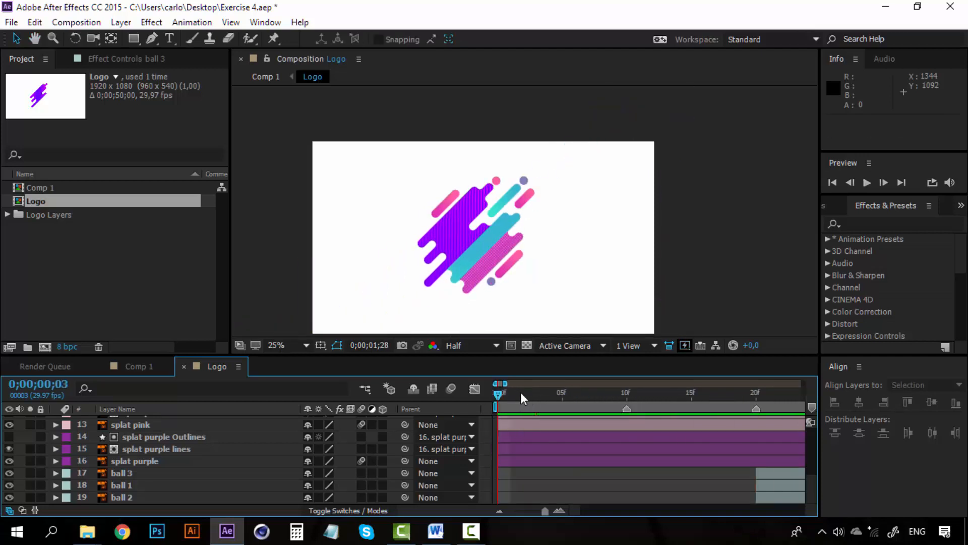
key(space)
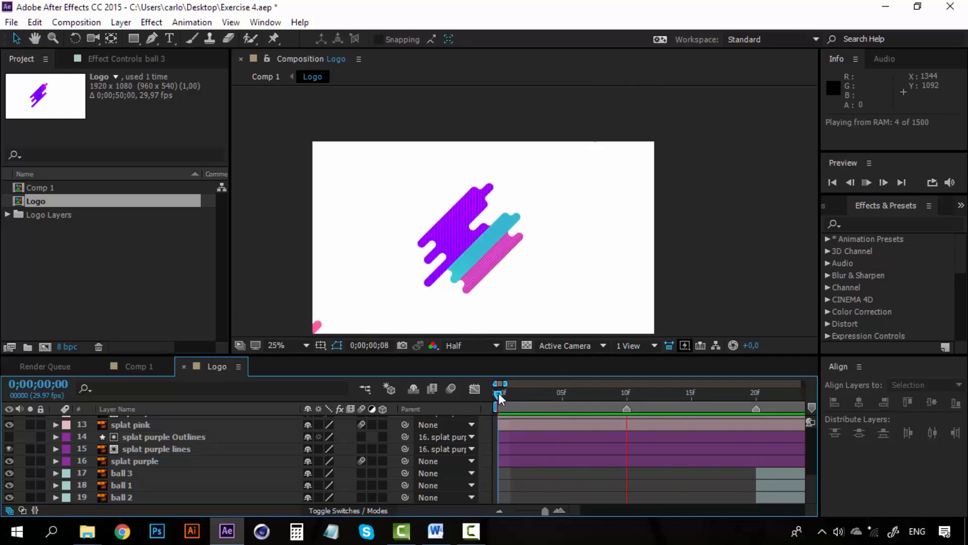
Step: At 0;00;00;20, reveal the Position keyframes of the ball 3, ball 1 and ball 2 layers
drag(499, 394, 753, 393)
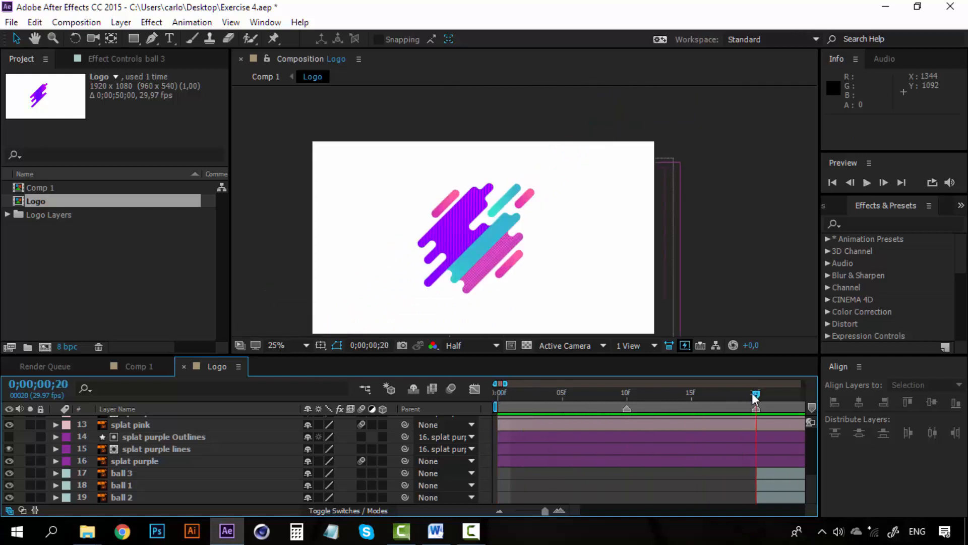
click(132, 473)
shift+click(131, 496)
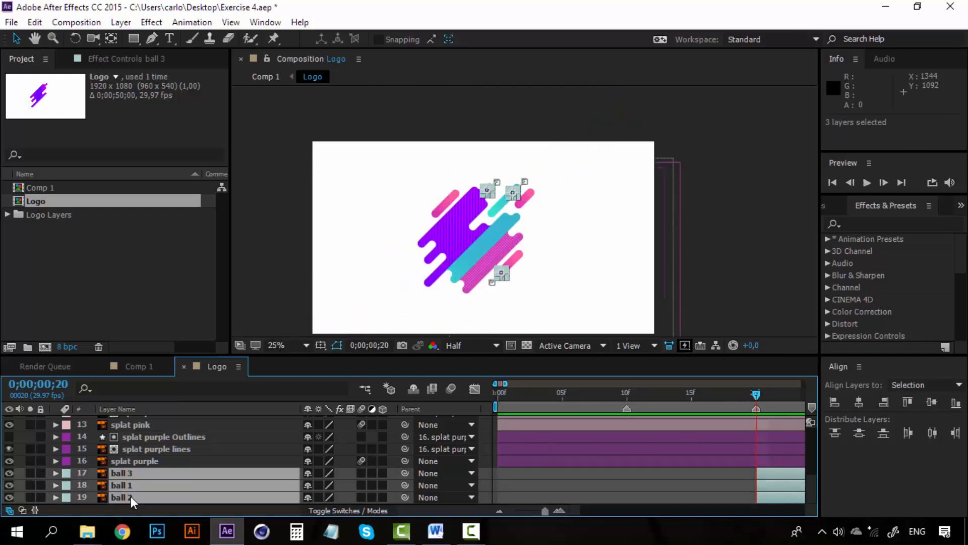
key(p)
scroll(713, 446, down, 3)
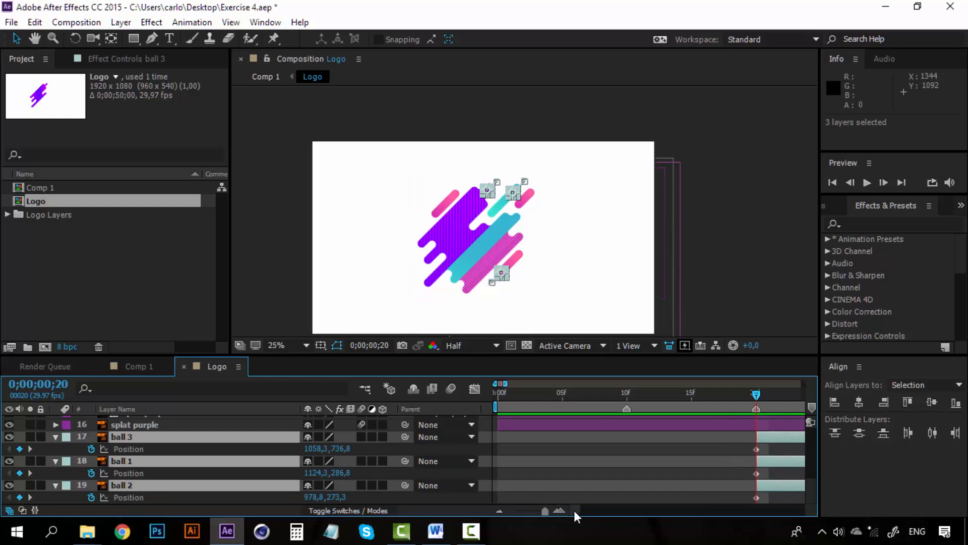
scroll(575, 511, right, 5)
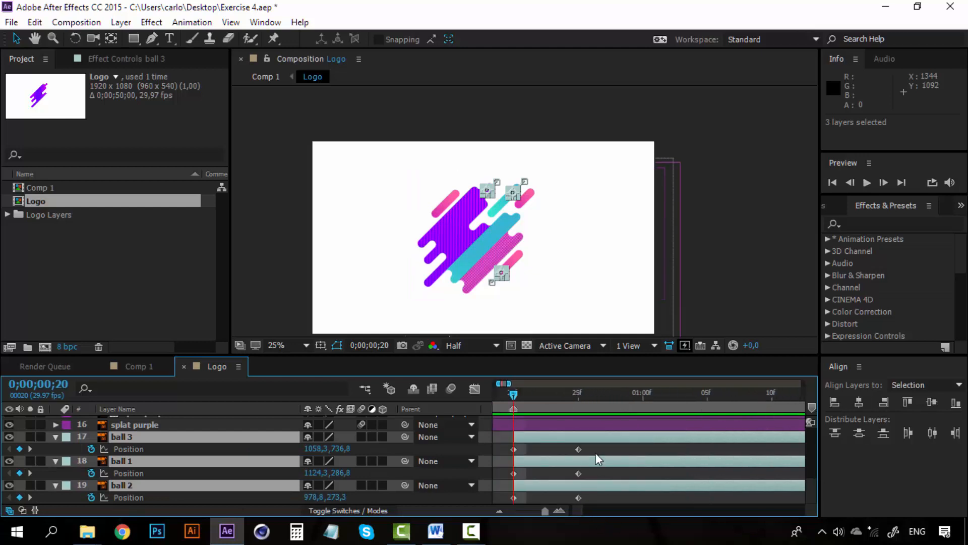
Step: Apply Easy Ease to both Position keyframes of the ball 3 layer
drag(595, 453, 515, 450)
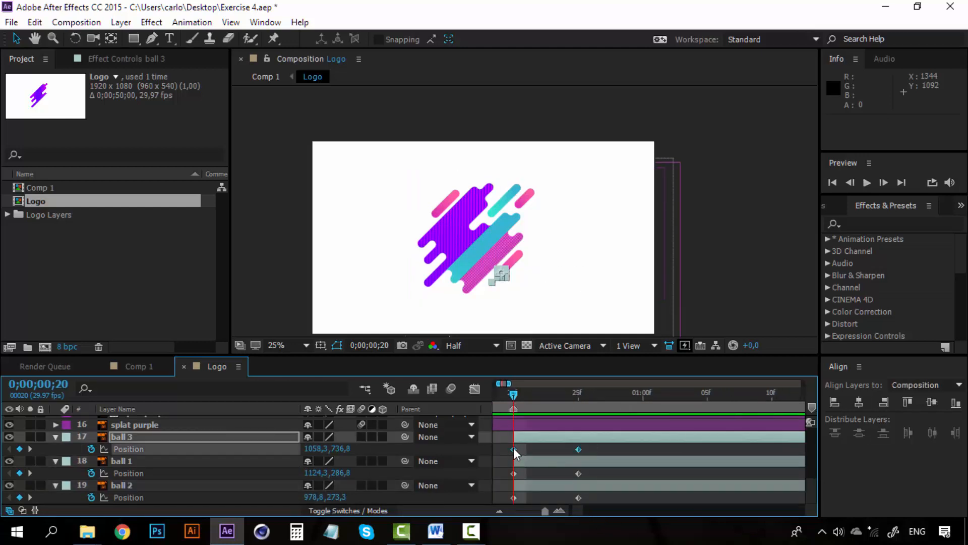
right_click(513, 447)
mouse_move(622, 497)
click(716, 343)
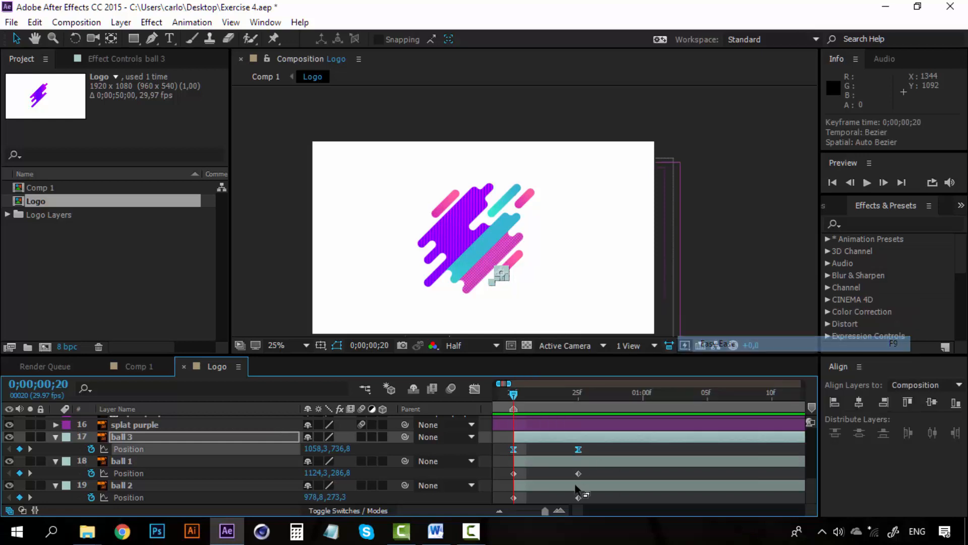
Step: Apply Easy Ease to both Position keyframes of ball 1 and then of ball 2
drag(589, 471, 521, 480)
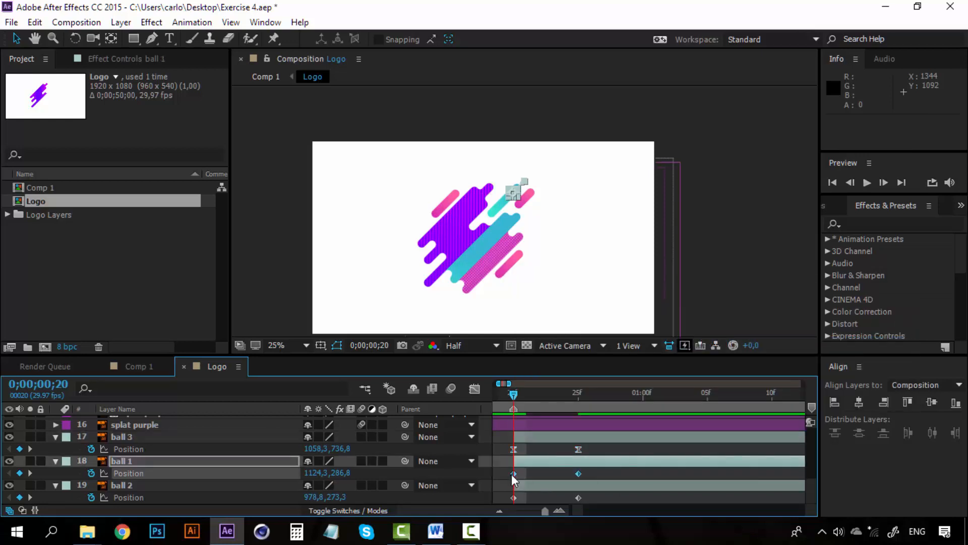
right_click(513, 474)
mouse_move(650, 462)
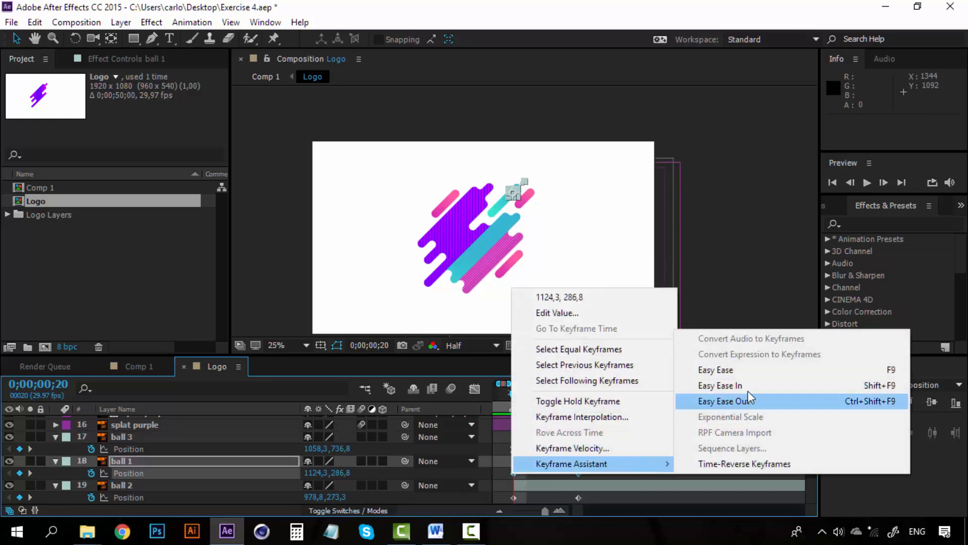
click(748, 399)
drag(599, 492, 511, 498)
right_click(512, 499)
mouse_move(621, 486)
click(746, 397)
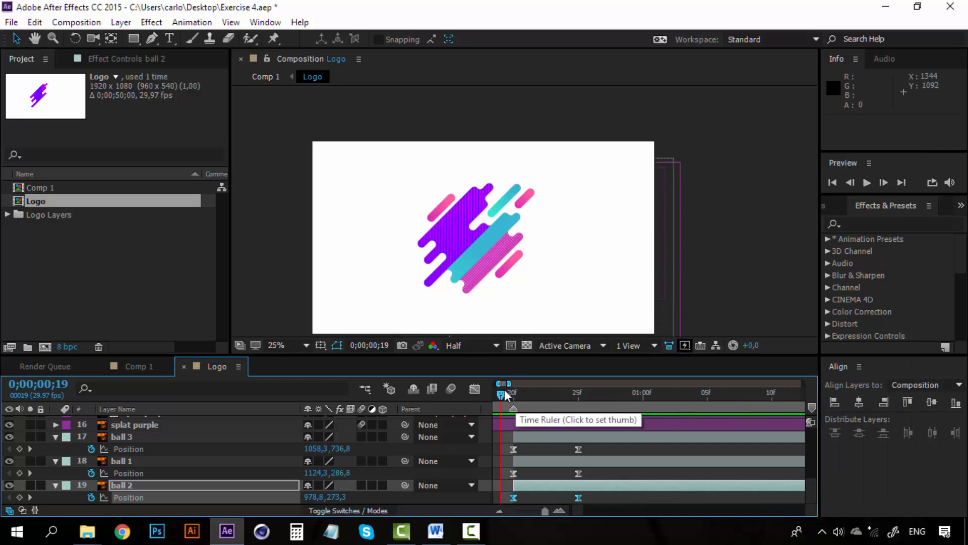
Step: Play the logo animation from 0;00;00;00 to check the eased balls, and return to 0;00;00;20
drag(502, 392, 467, 399)
key(space)
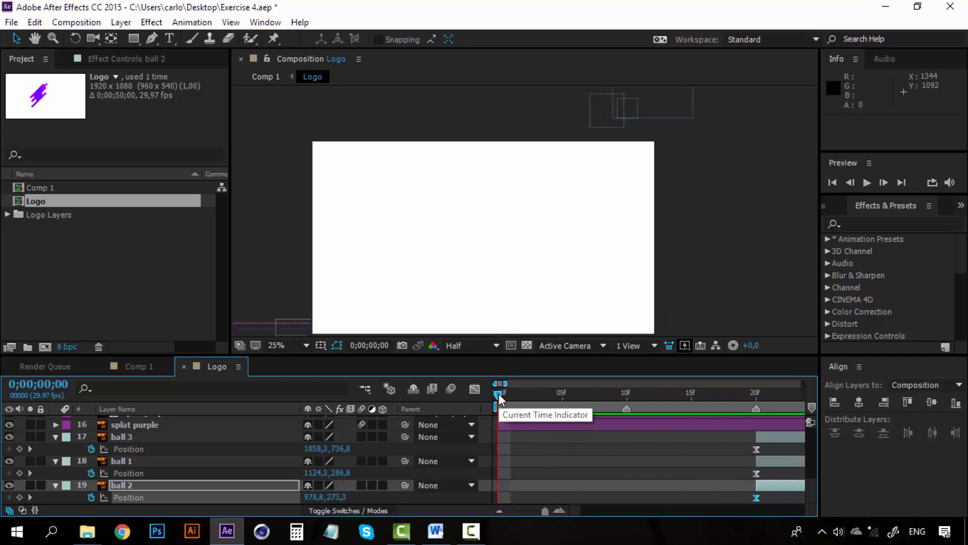
key(space)
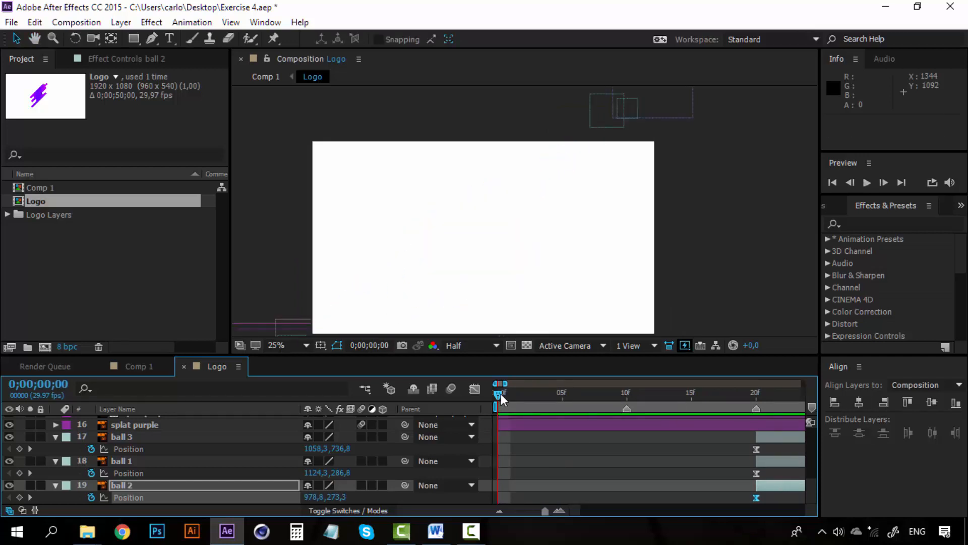
key(space)
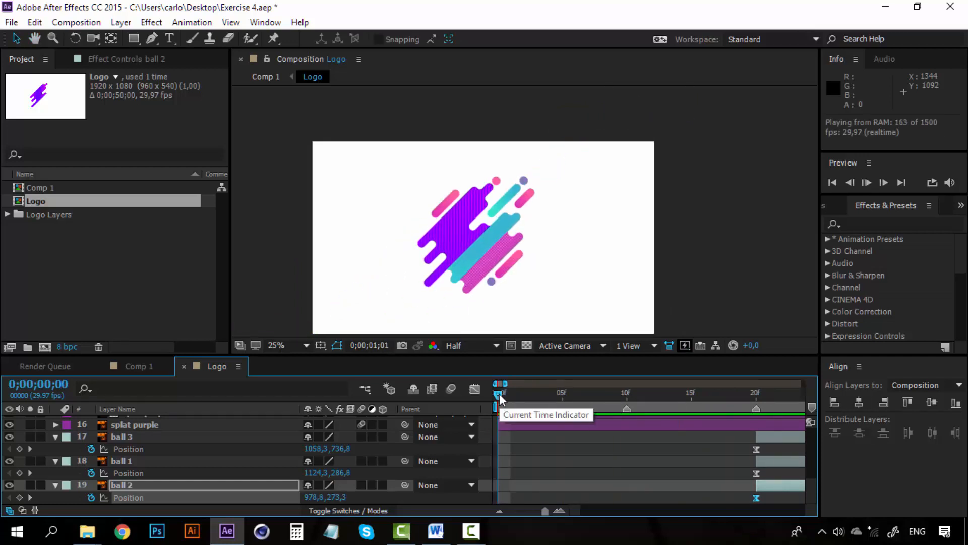
drag(499, 393, 756, 398)
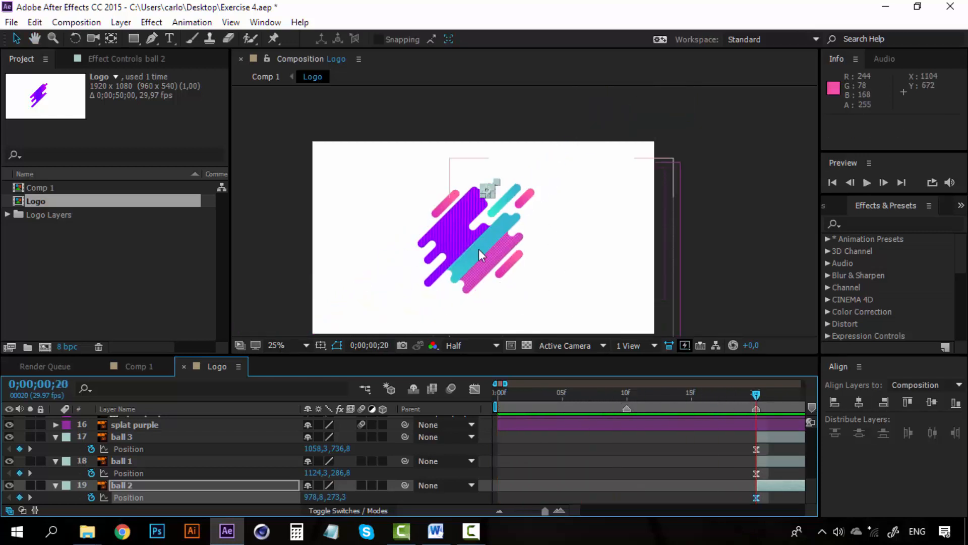